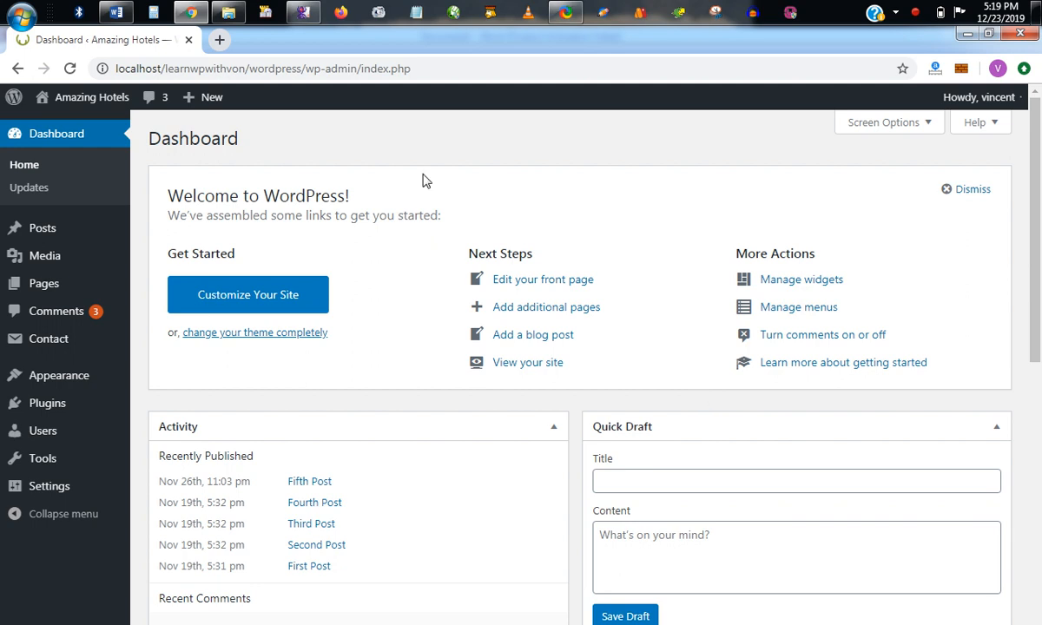
# Start a new page in the site's admin area.
pyautogui.moveTo(12, 285)
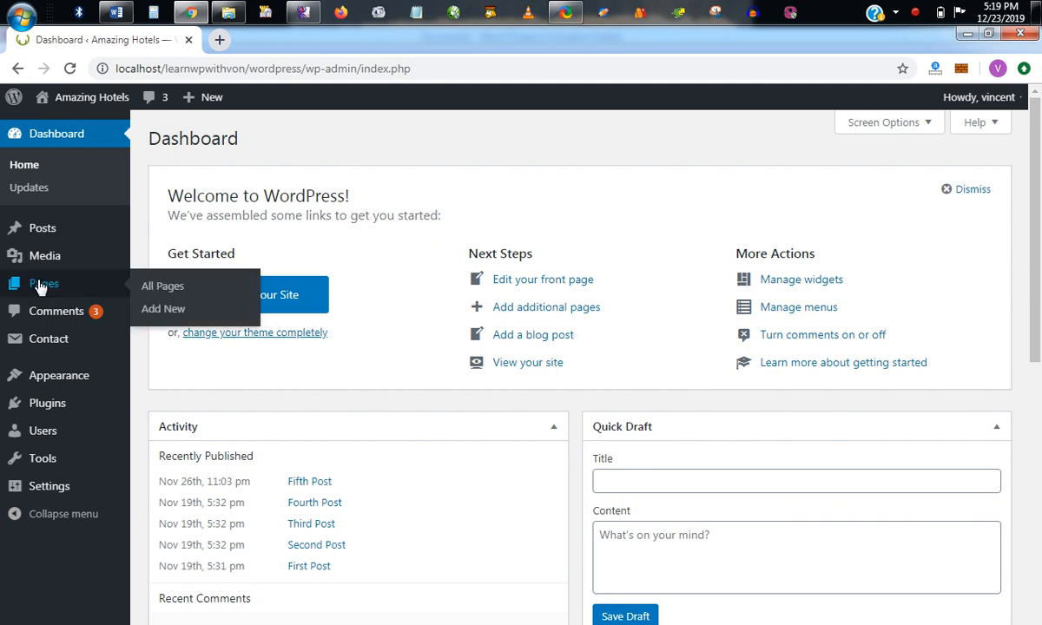
pyautogui.click(180, 310)
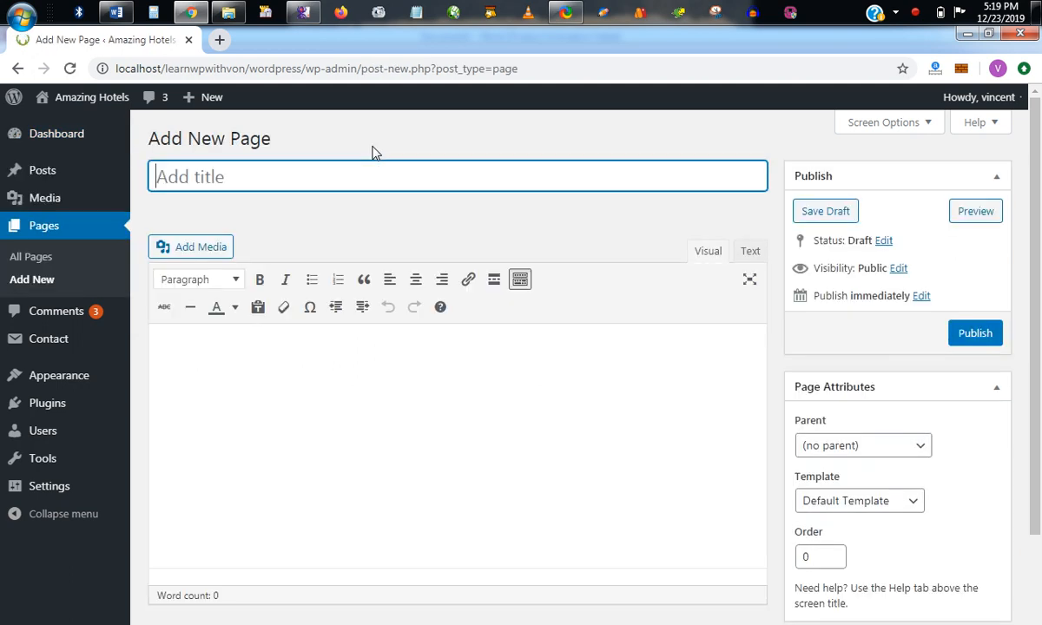
pyautogui.moveTo(1040, 249); pyautogui.dragTo(1040, 165)
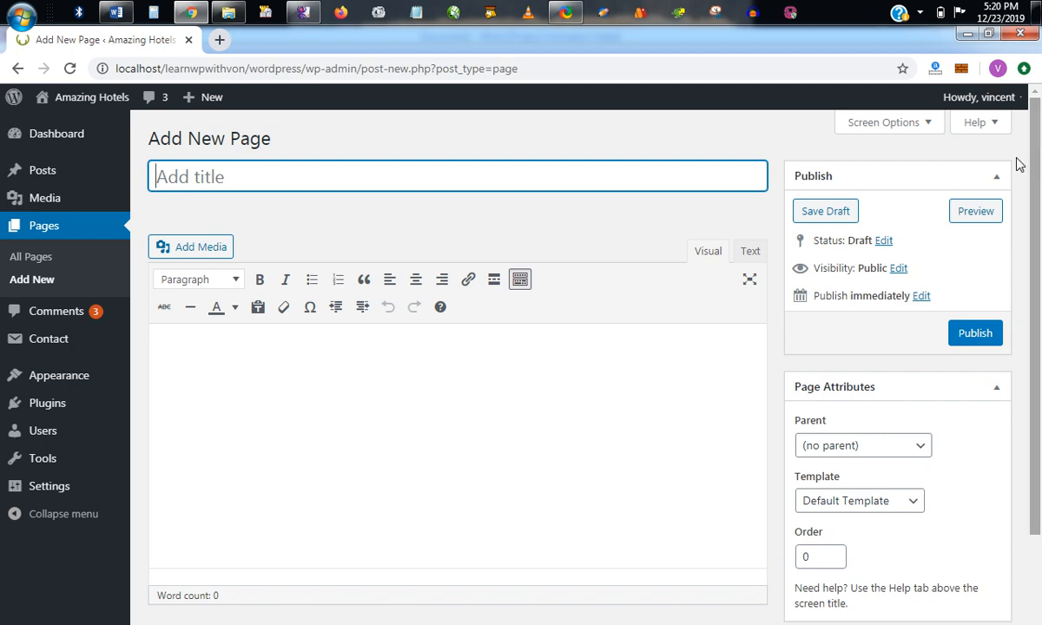
pyautogui.moveTo(1040, 213); pyautogui.dragTo(1040, 165)
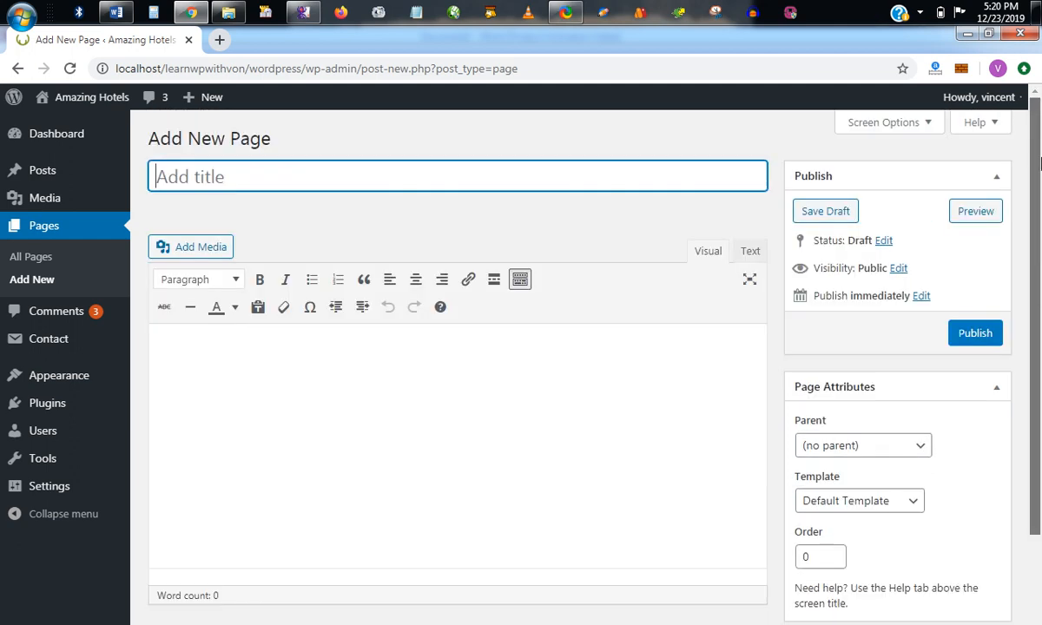
# Open the new post form in a separate tab, compare its options with the new page form, and close it.
pyautogui.moveTo(47, 169)
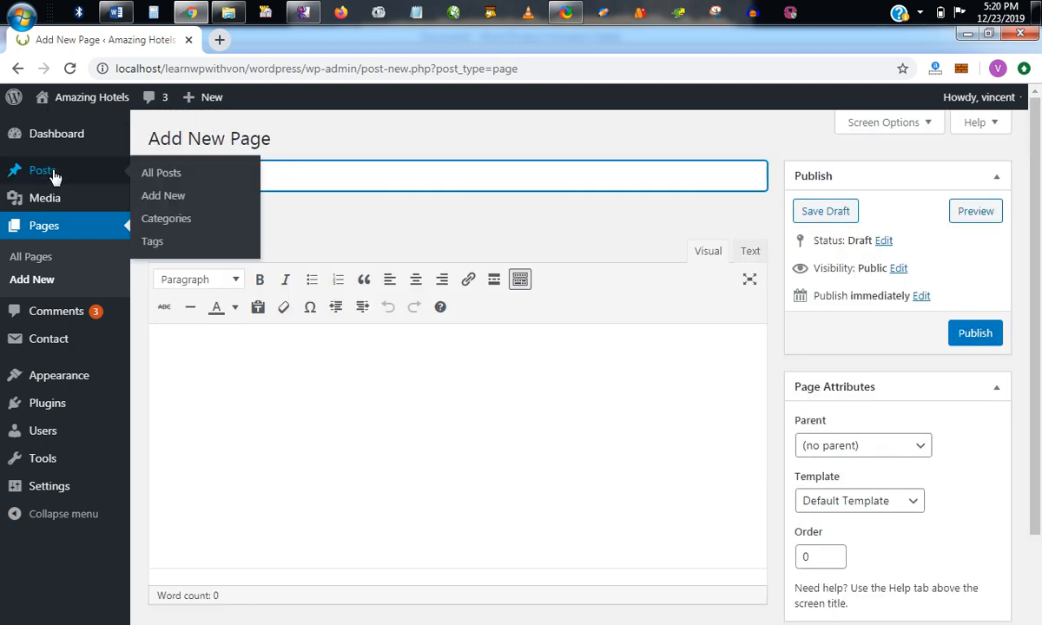
pyautogui.middleClick(179, 198)
pyautogui.click(269, 43)
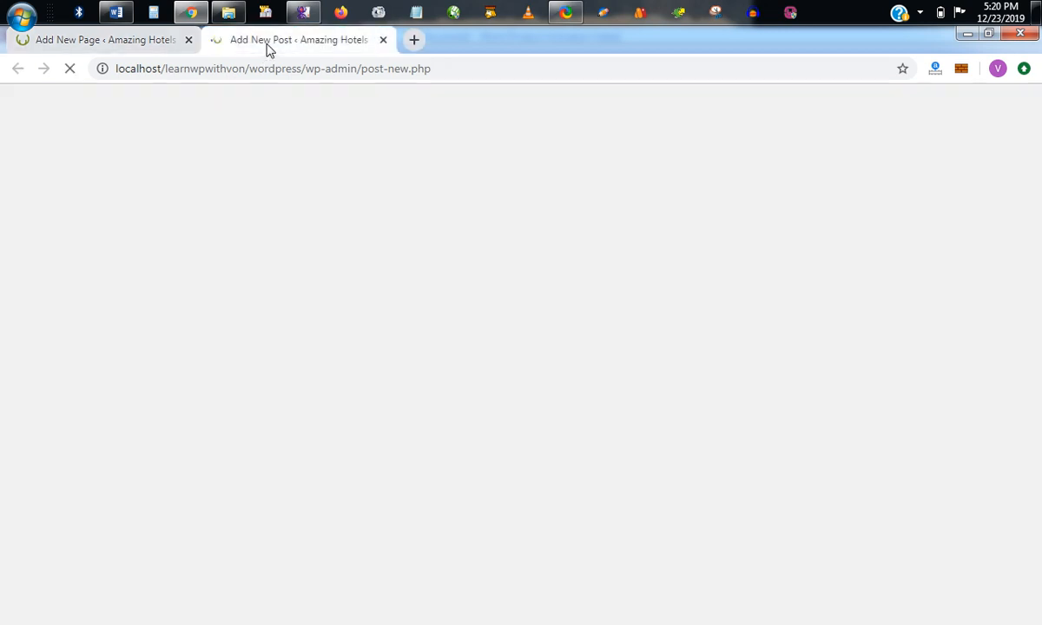
pyautogui.moveTo(1039, 189); pyautogui.dragTo(1039, 421)
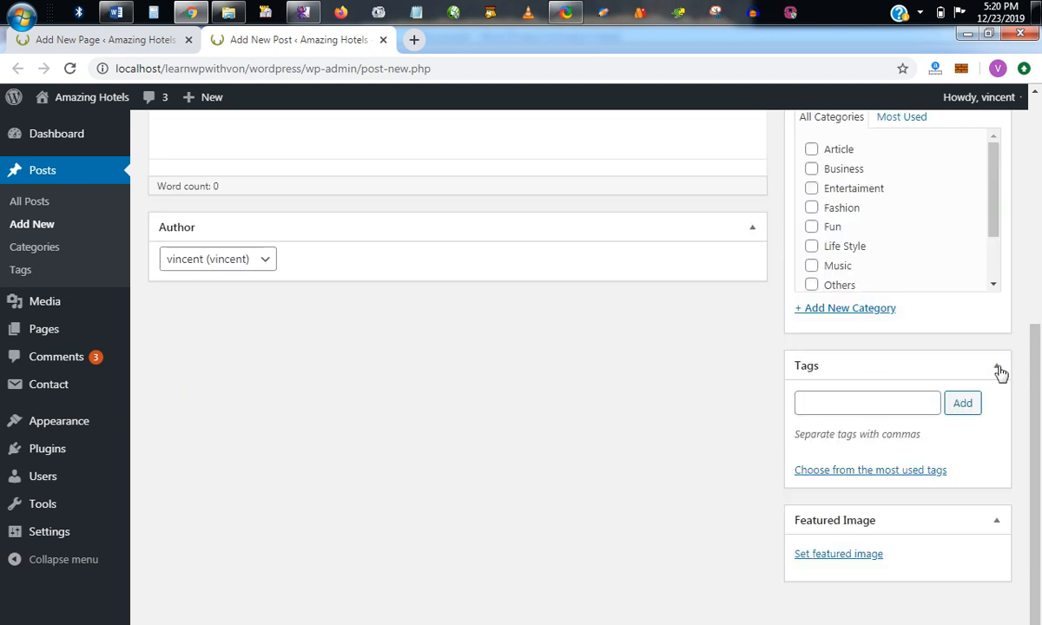
pyautogui.scroll(3, 842, 252)
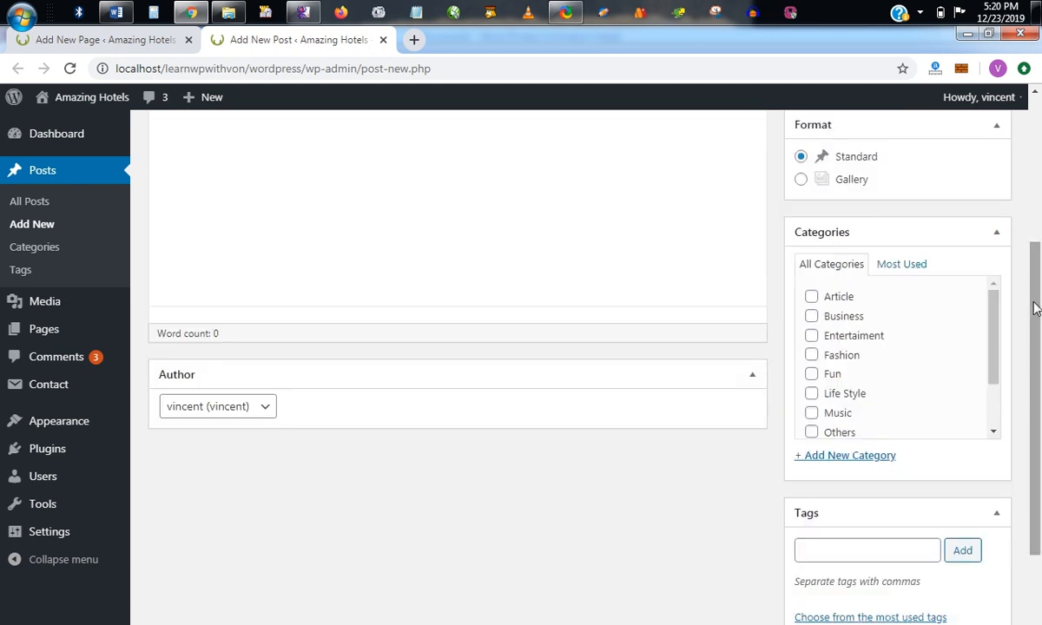
pyautogui.scroll(3, 1035, 304)
pyautogui.moveTo(1040, 215)
pyautogui.mouseDown()
pyautogui.moveTo(1040, 306)
pyautogui.moveTo(1040, 219)
pyautogui.mouseUp()
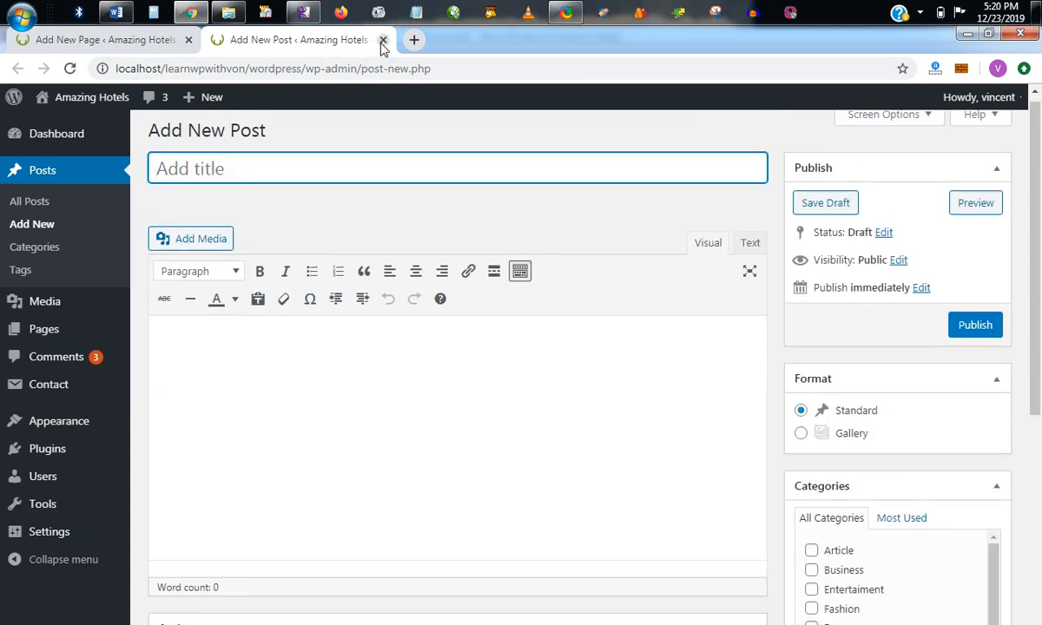
pyautogui.click(130, 39)
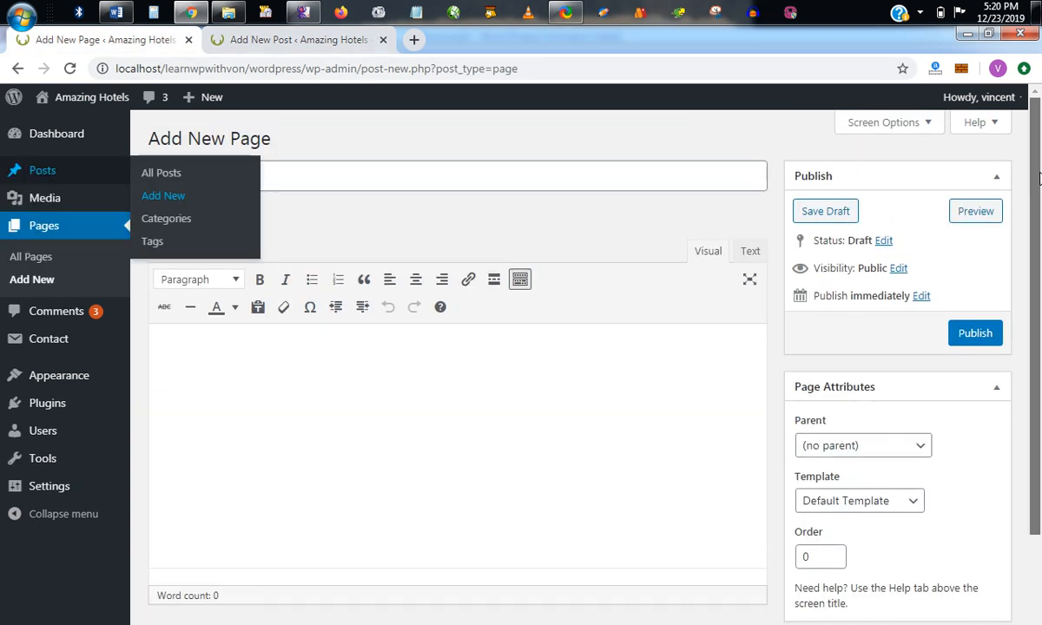
pyautogui.moveTo(1039, 178); pyautogui.dragTo(1039, 265)
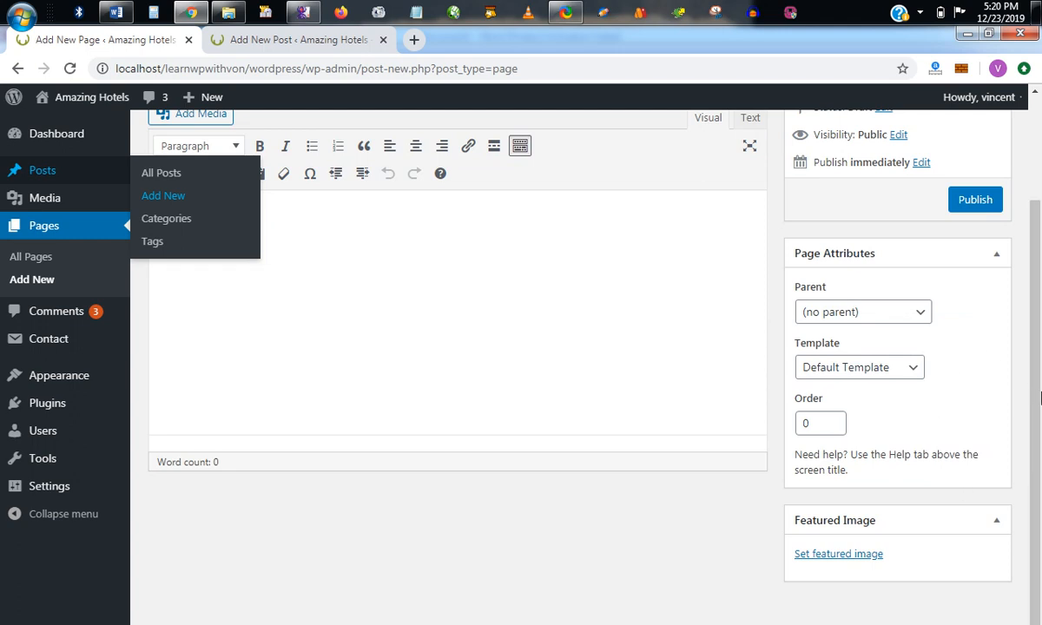
pyautogui.scroll(2, 985, 434)
pyautogui.click(279, 41)
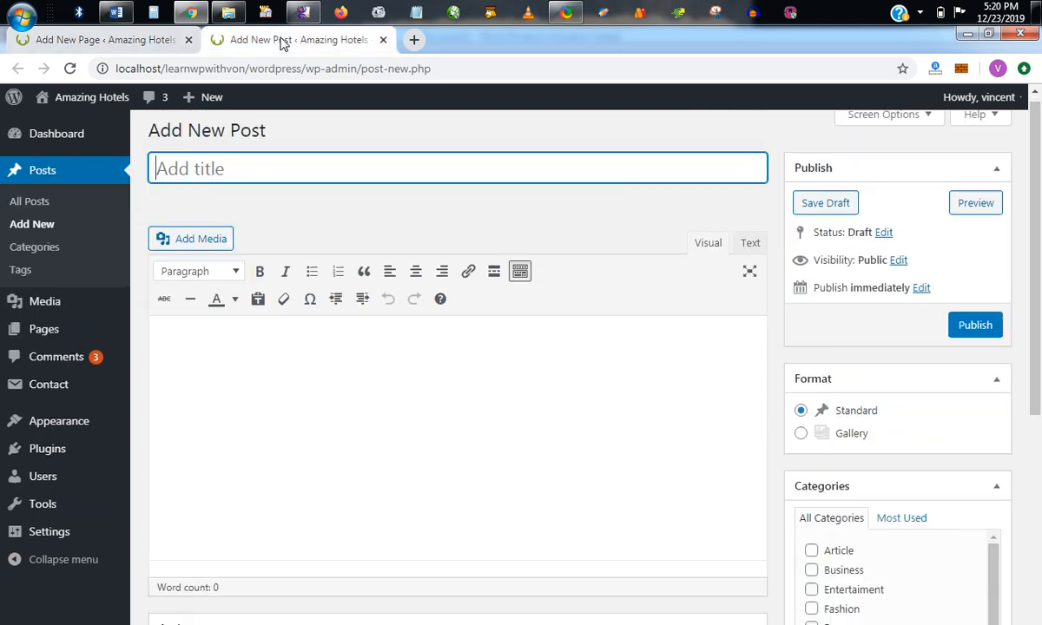
pyautogui.click(382, 40)
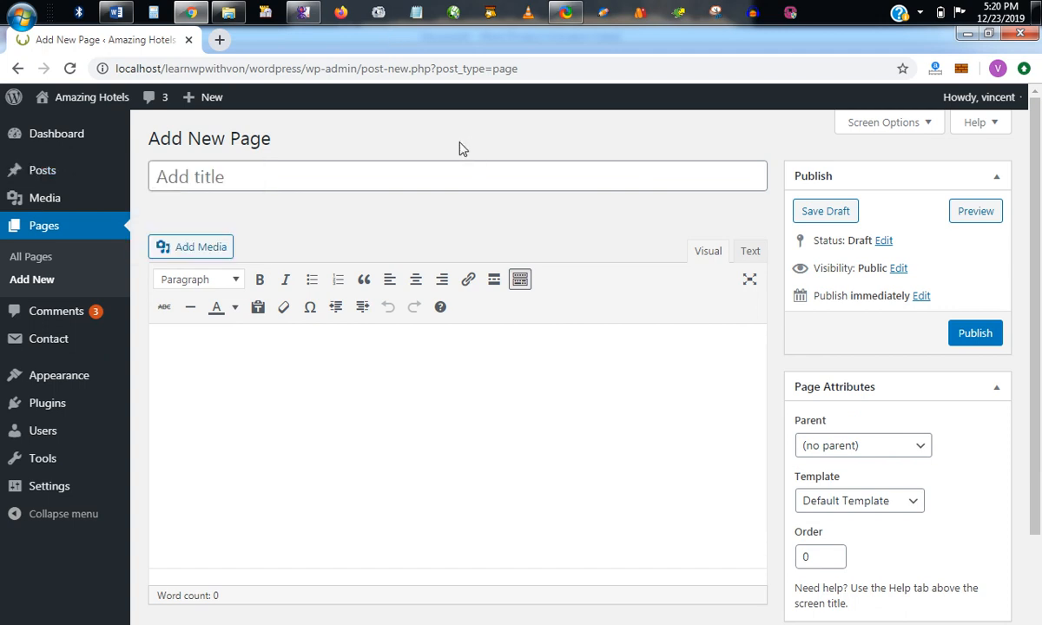
# Title the page "About Us" and enter "WYSIWYG Editor is a very good editor" as its body text.
pyautogui.click(470, 184)
pyautogui.write('About Us')
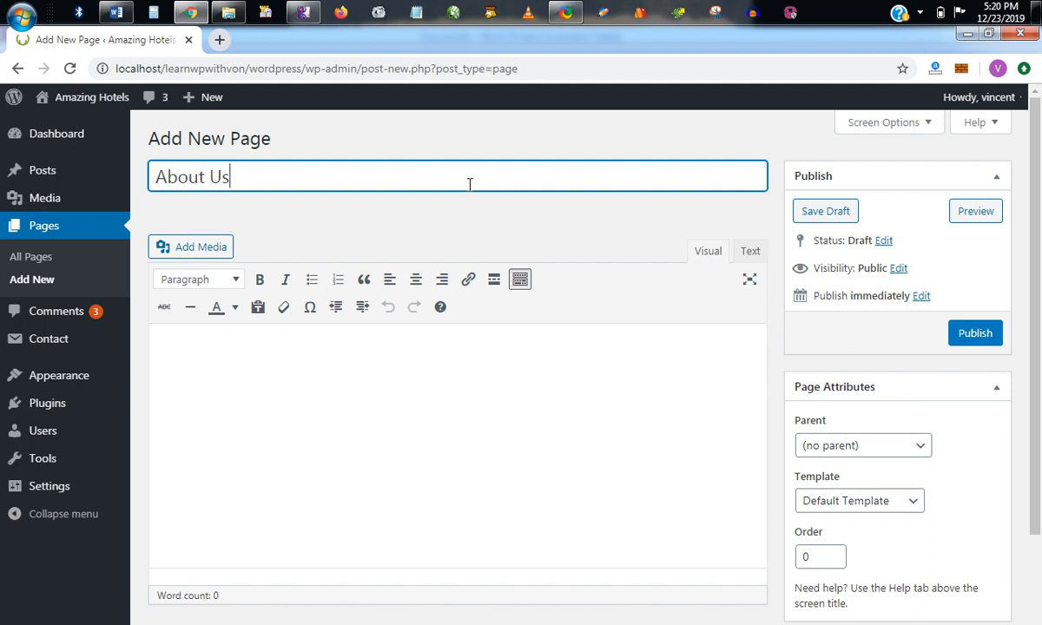
pyautogui.click(383, 397)
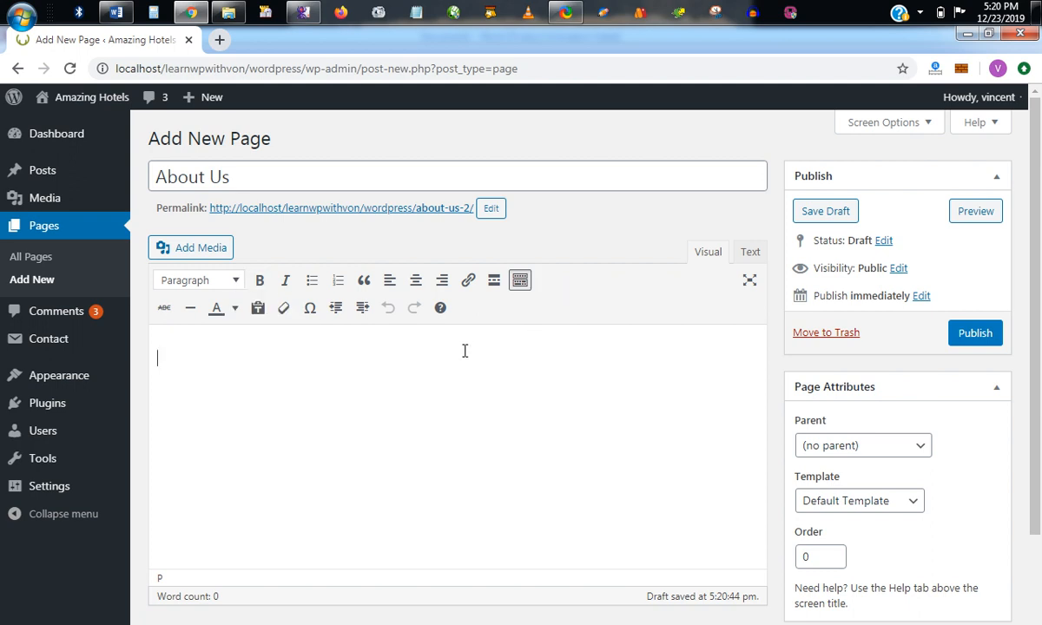
pyautogui.press('capslock')
pyautogui.write('WYSI')
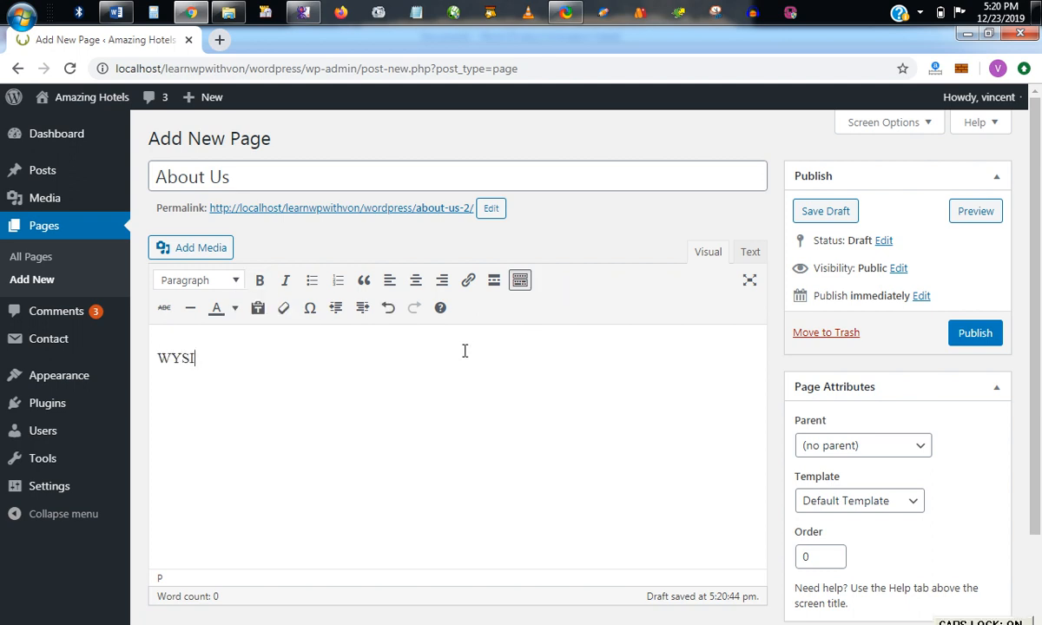
pyautogui.write('WYG ')
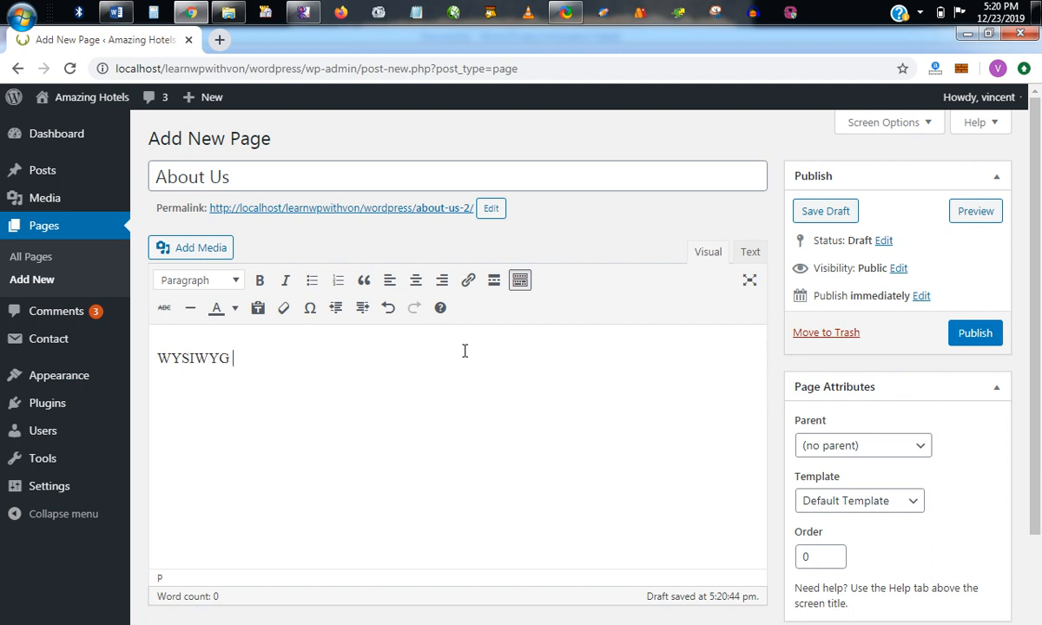
pyautogui.write('E')
pyautogui.press('capslock')
pyautogui.write('ditor')
pyautogui.write('is a very good ed')
pyautogui.write('uto')
pyautogui.press('BackSpace')
pyautogui.press('BackSpace')
pyautogui.press('BackSpace')
pyautogui.press('BackSpace')
pyautogui.write('itor')
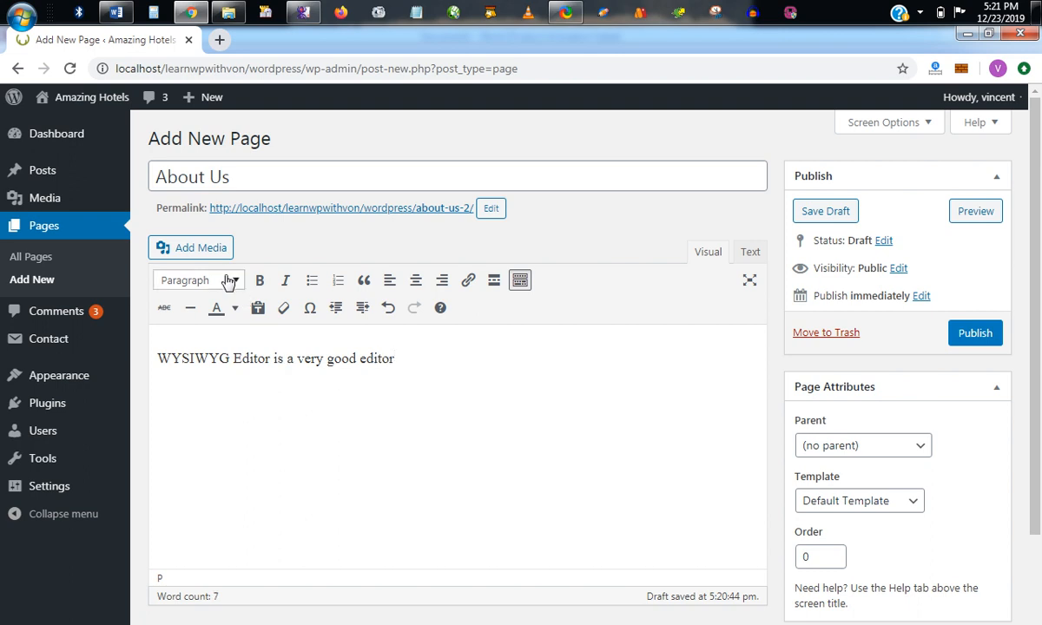
# Try several heading levels on the body sentence, from Heading 1 to Heading 6, and return it to Paragraph format.
pyautogui.click(228, 280)
pyautogui.click(235, 339)
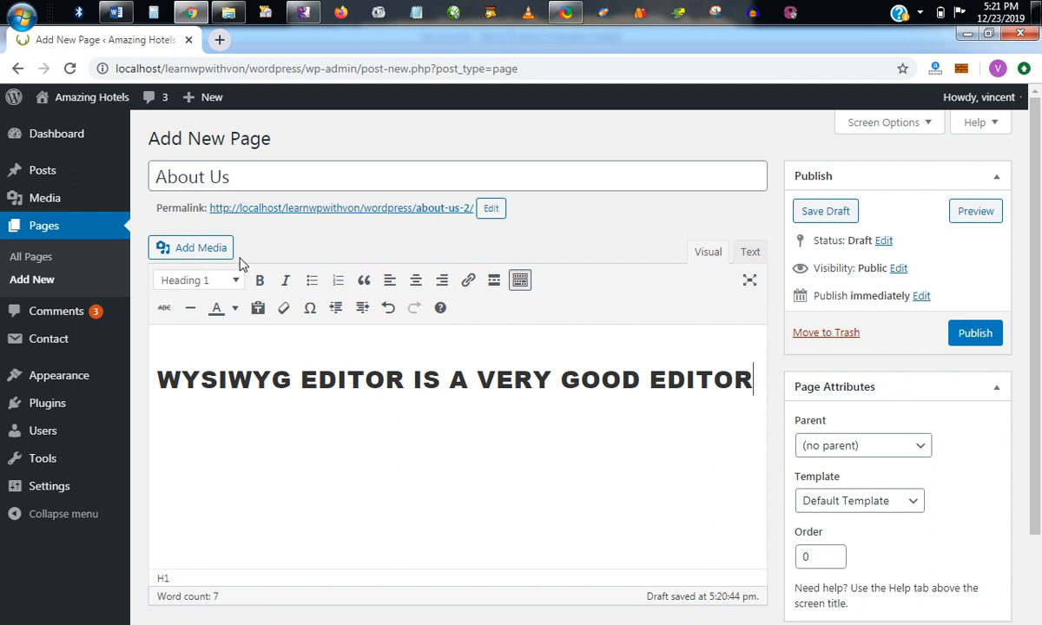
pyautogui.click(233, 287)
pyautogui.click(233, 375)
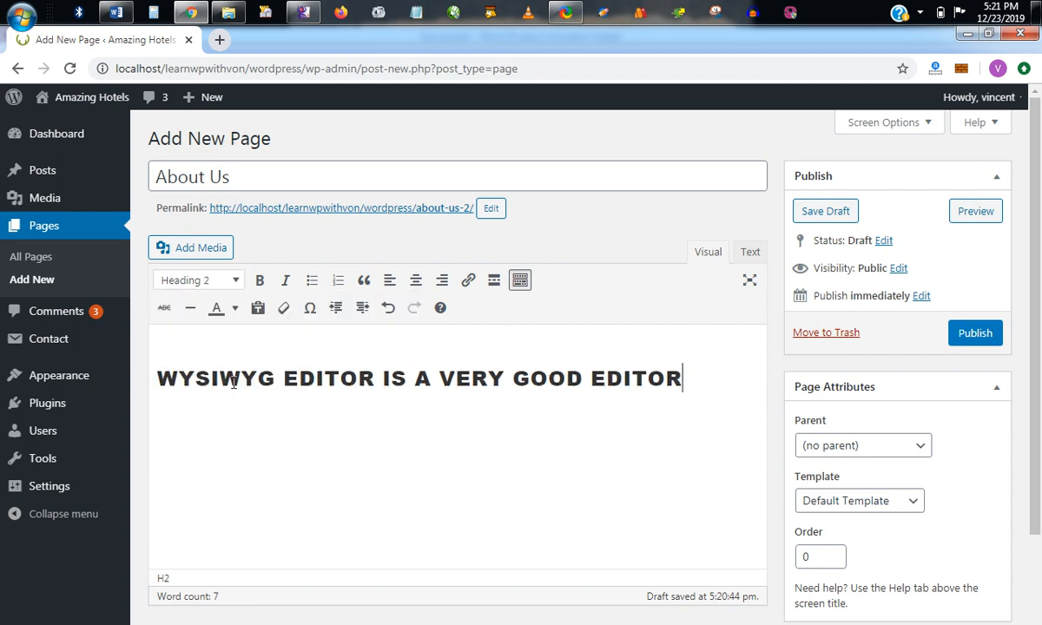
pyautogui.click(200, 279)
pyautogui.click(210, 402)
pyautogui.click(200, 279)
pyautogui.click(225, 487)
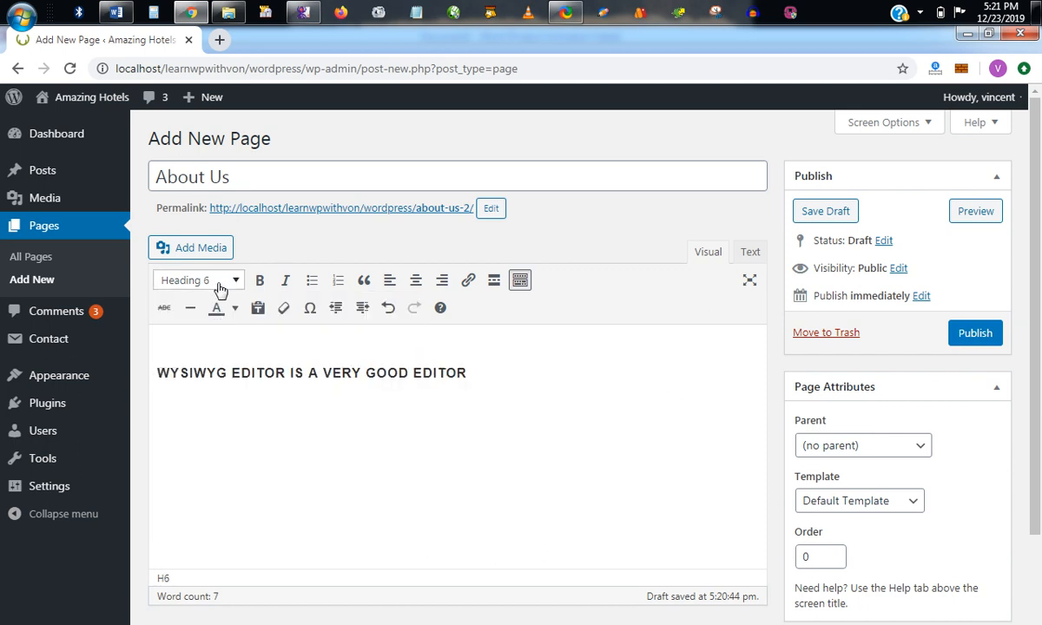
pyautogui.click(208, 280)
pyautogui.click(220, 307)
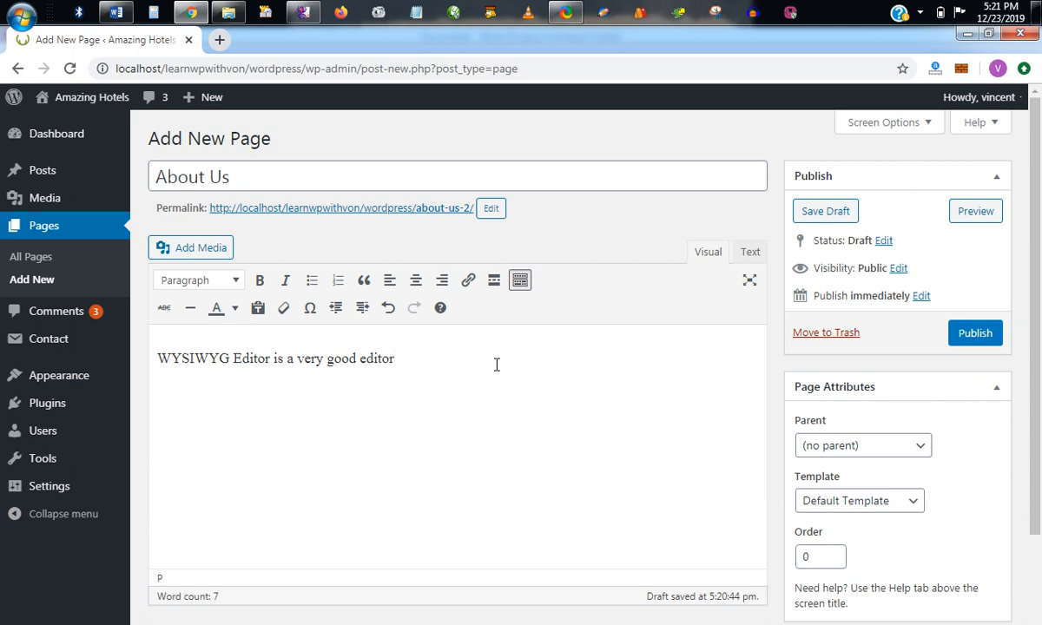
# Insert a new line reading "NEW EDITOR" above the body sentence.
pyautogui.press('Return')
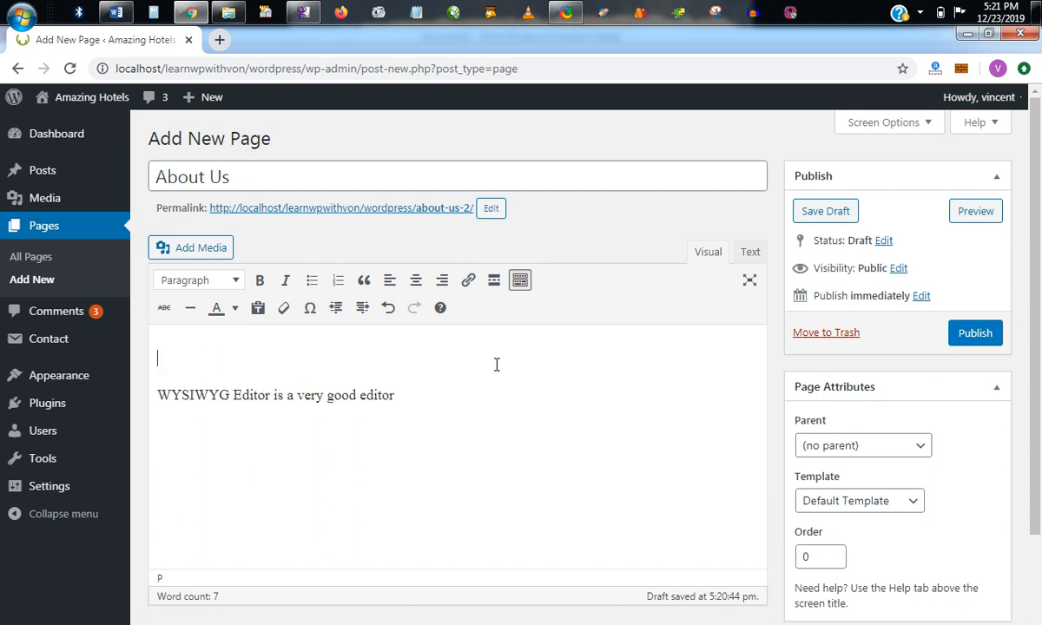
pyautogui.press('capslock')
pyautogui.write('NEW EDITOR')
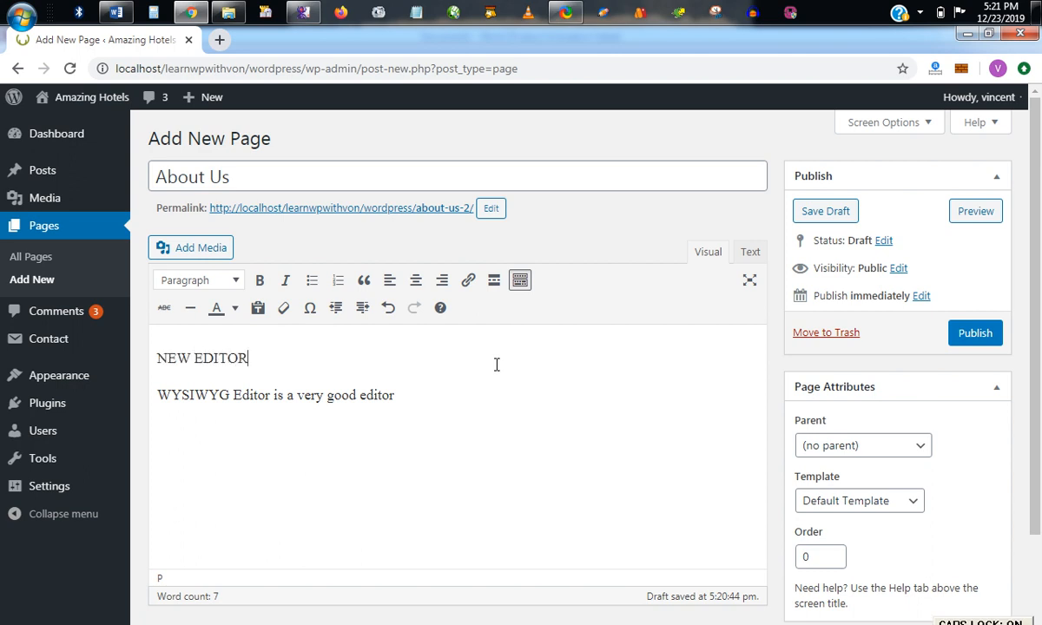
# Format the "NEW EDITOR" line as Heading 1.
pyautogui.moveTo(261, 359); pyautogui.dragTo(156, 359)
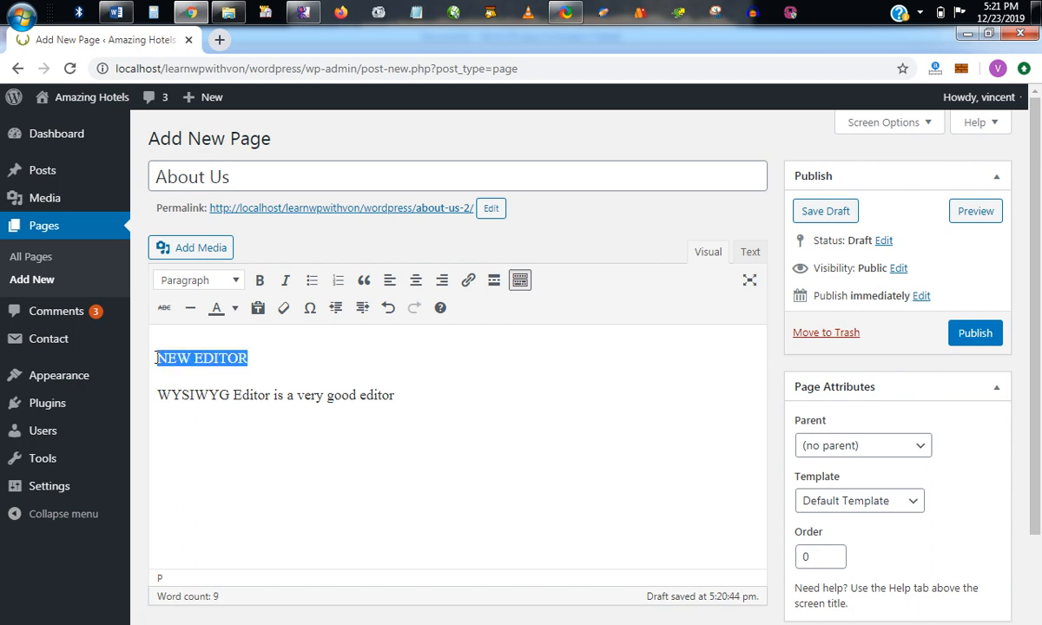
pyautogui.click(205, 281)
pyautogui.click(205, 340)
pyautogui.click(348, 396)
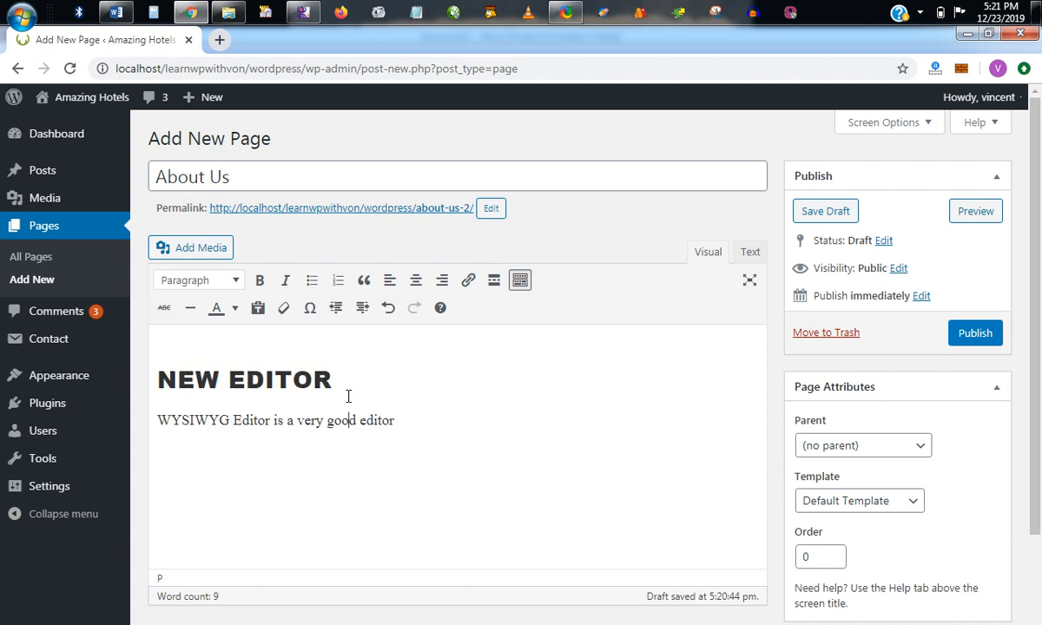
# Check which text format applies to the "NEW EDITOR" line and to the sentence below it.
pyautogui.click(399, 420)
pyautogui.click(248, 379)
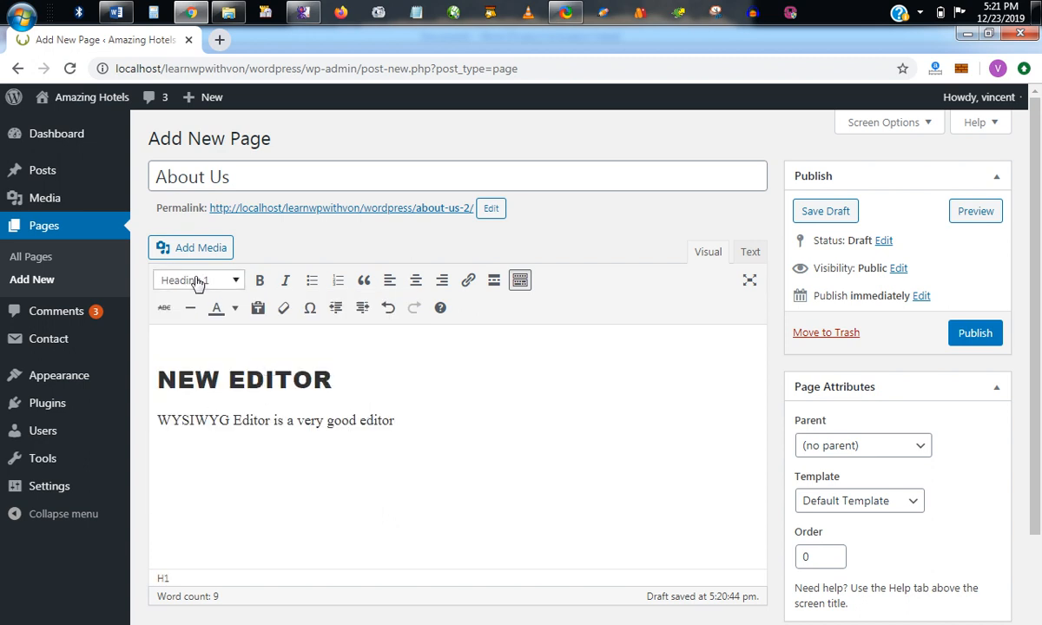
pyautogui.click(217, 418)
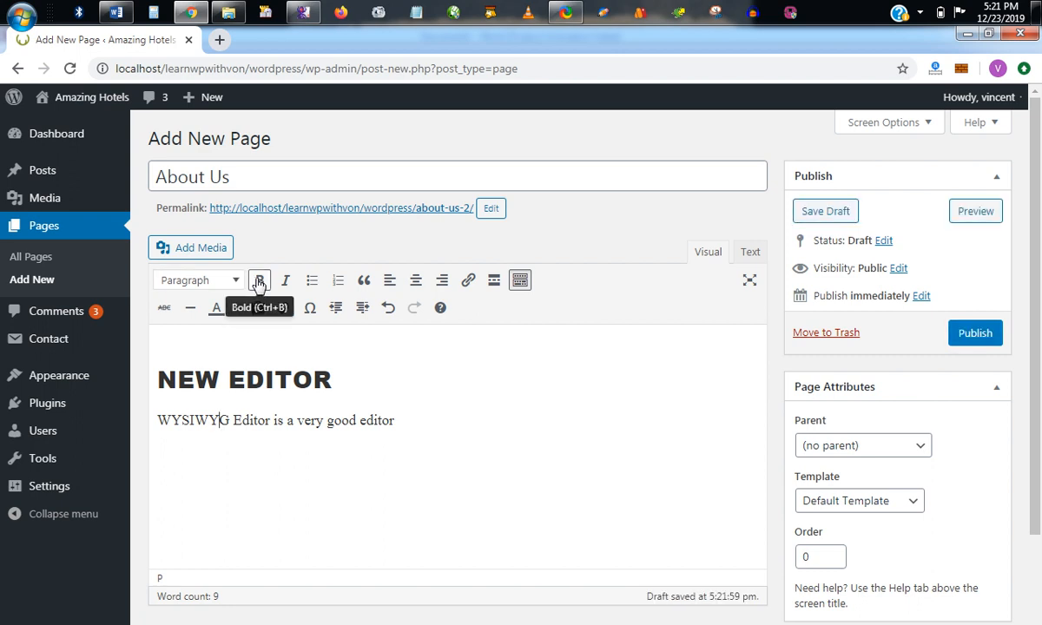
# Make the word "Editor" in the body sentence bold.
pyautogui.click(159, 421)
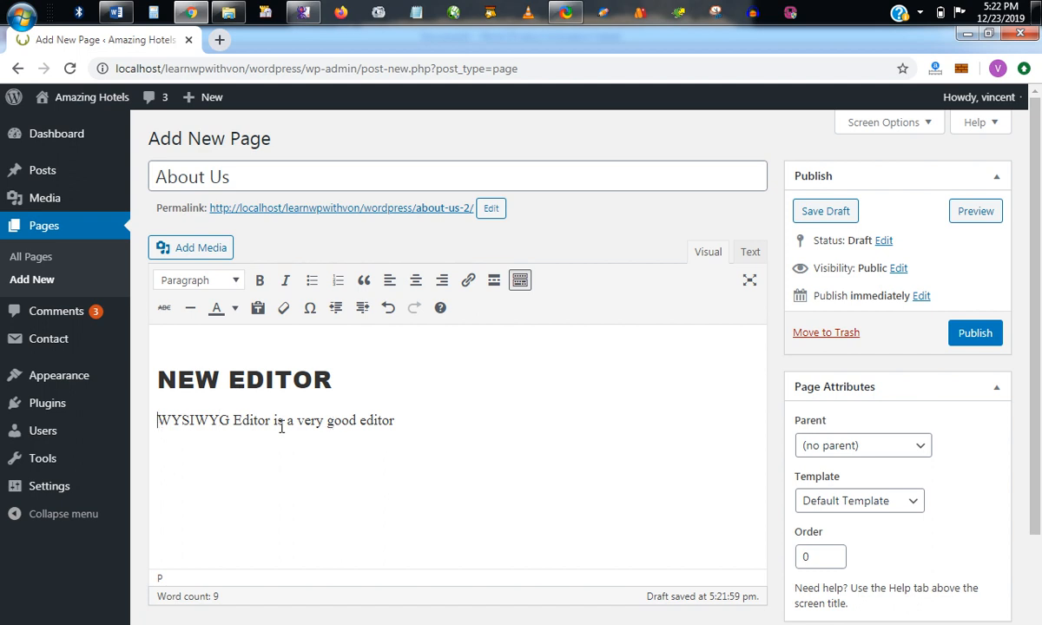
pyautogui.moveTo(234, 428); pyautogui.dragTo(271, 423)
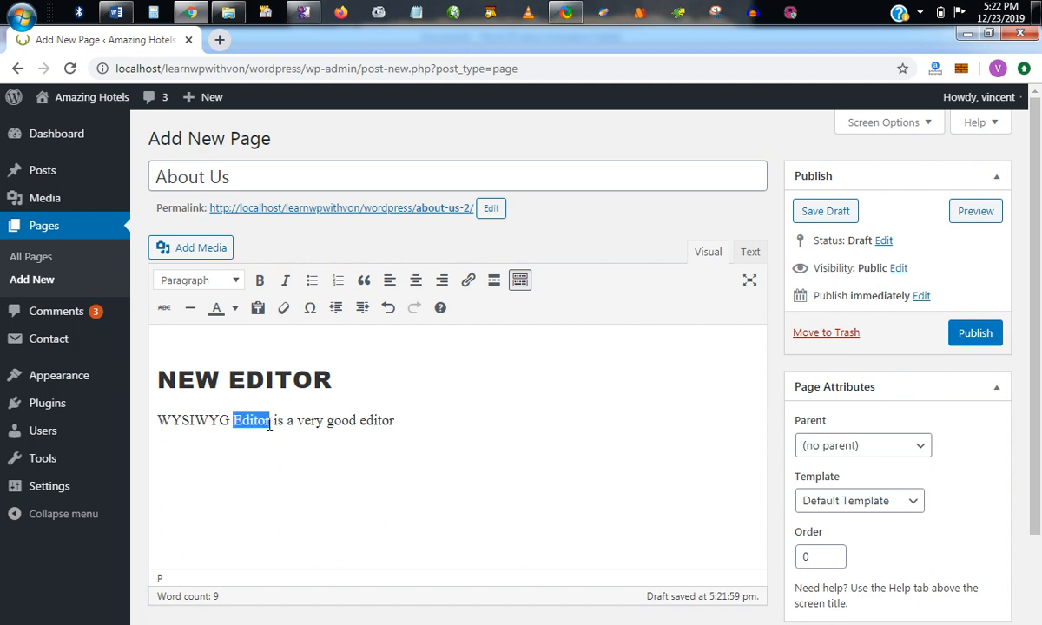
pyautogui.click(259, 281)
pyautogui.click(280, 422)
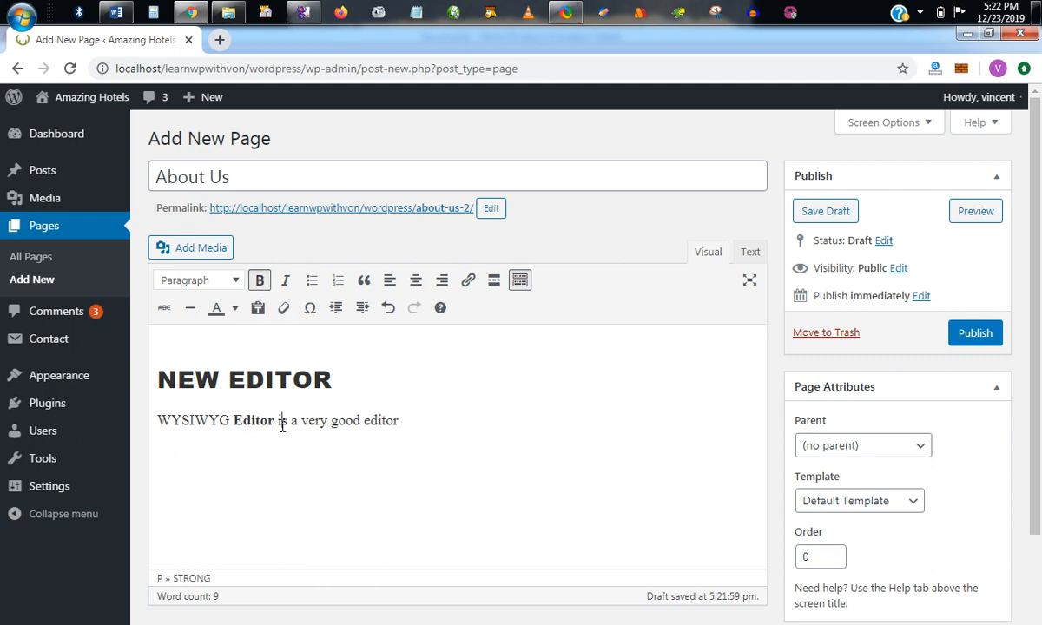
# Preview the About Us page to examine the heading and text formatting, and close the preview.
pyautogui.click(973, 213)
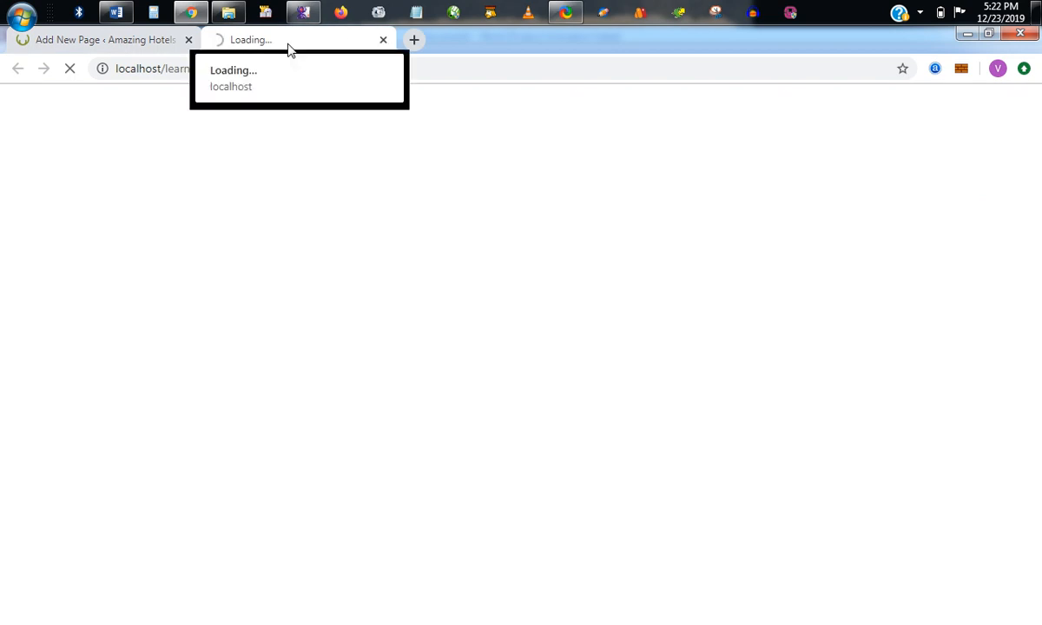
pyautogui.scroll(-1, 346, 443)
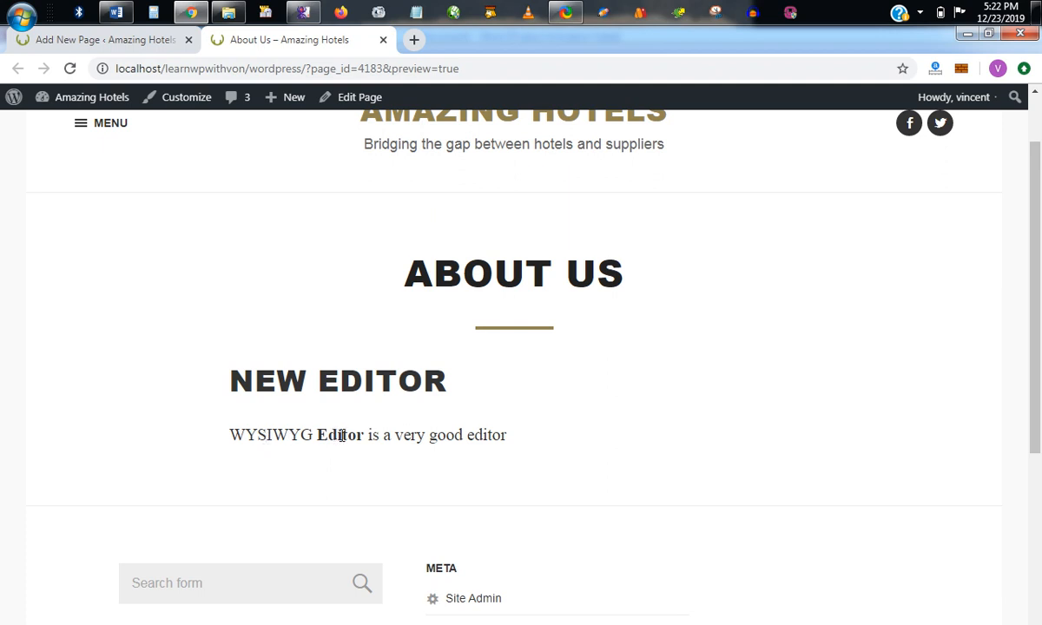
pyautogui.click(383, 39)
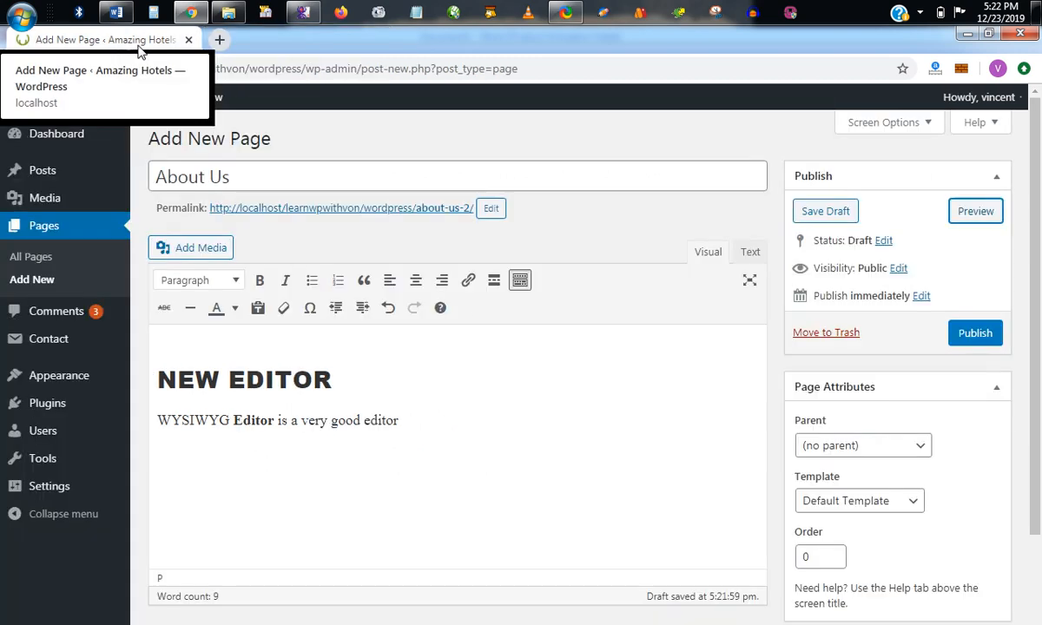
# Remove the bold formatting from the word "Editor" in the body sentence.
pyautogui.doubleClick(250, 421)
pyautogui.click(259, 280)
pyautogui.click(283, 425)
# Italicize the word "very" in the body sentence, preview the About Us page, and return to the editor.
pyautogui.doubleClick(276, 421)
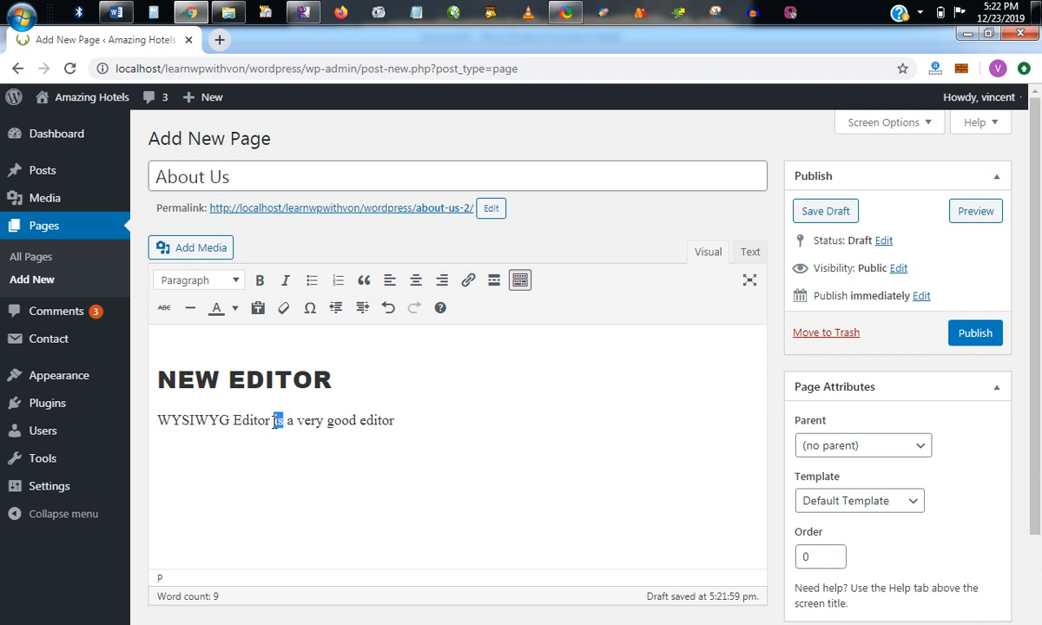
pyautogui.click(286, 282)
pyautogui.moveTo(297, 422); pyautogui.dragTo(322, 425)
pyautogui.click(286, 280)
pyautogui.click(354, 429)
pyautogui.click(974, 212)
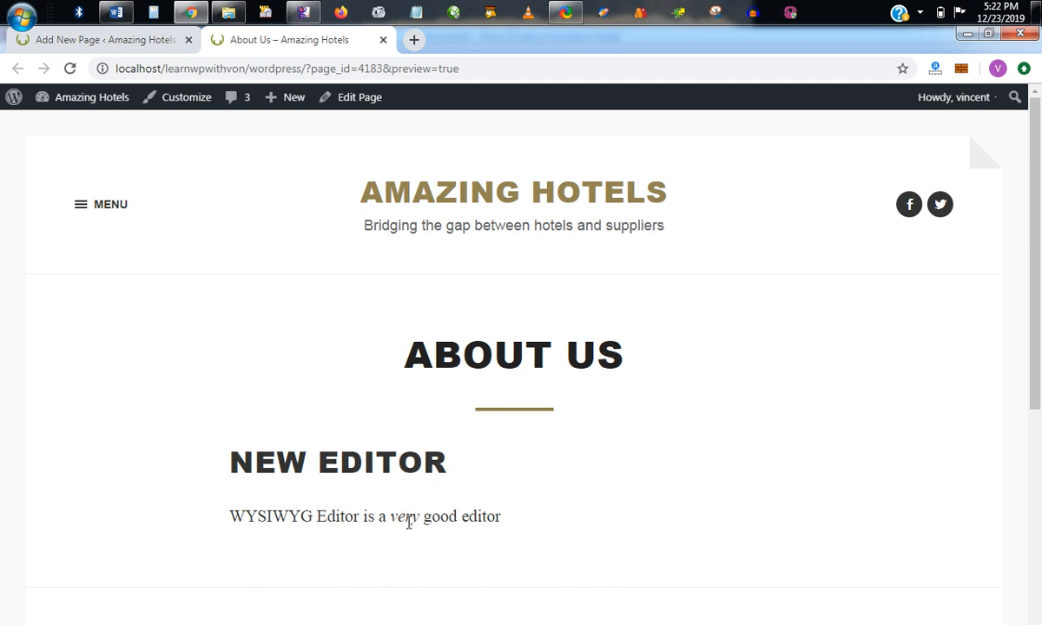
pyautogui.click(149, 40)
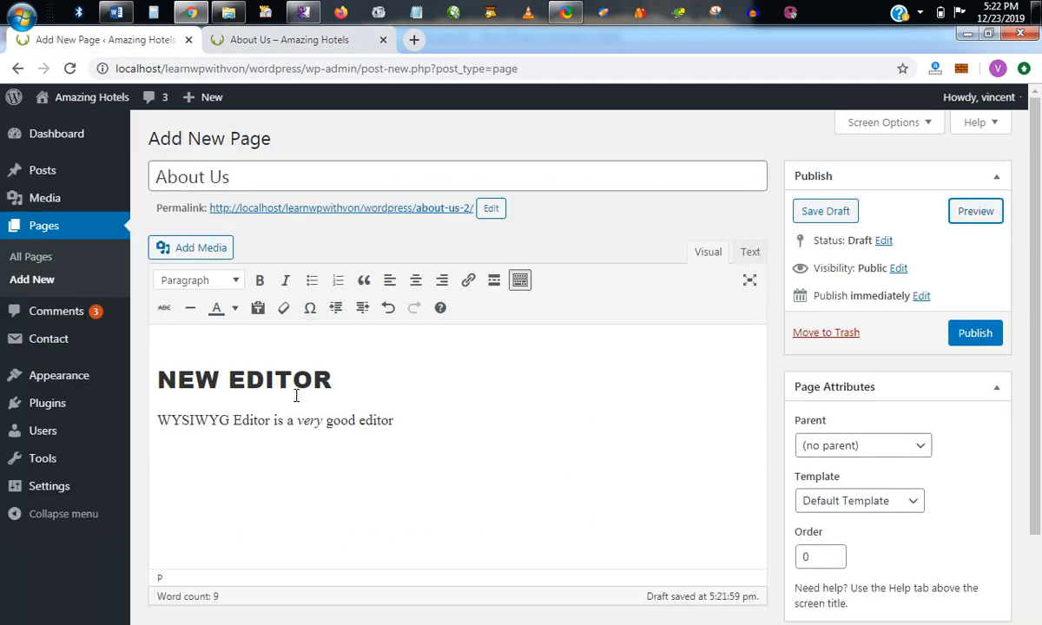
# Remove the italic formatting from the word "very" in the body sentence.
pyautogui.moveTo(296, 422); pyautogui.dragTo(323, 422)
pyautogui.click(285, 280)
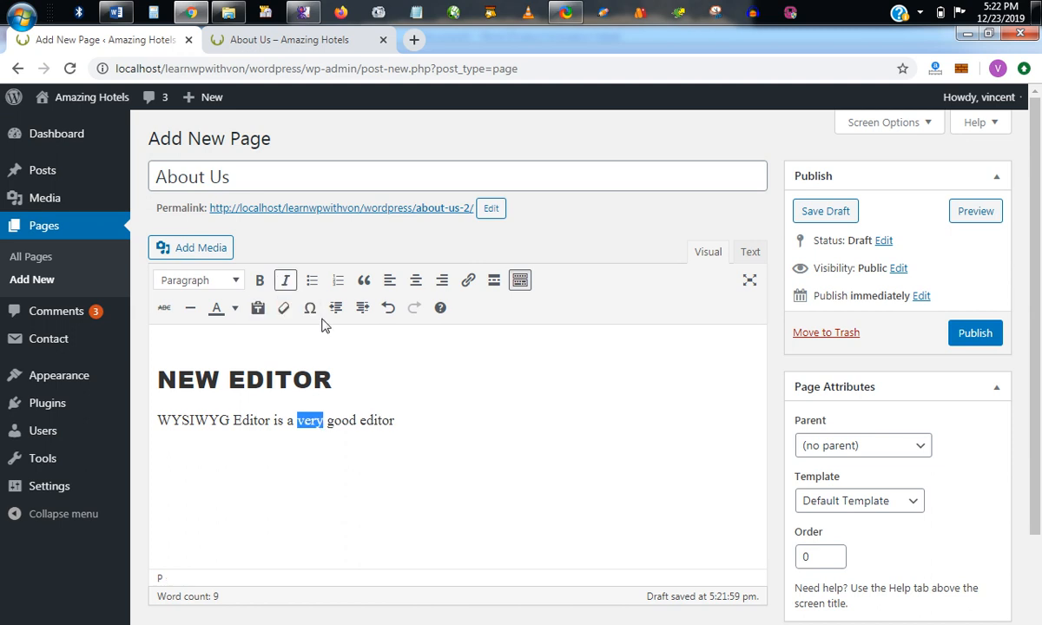
# Add a bulleted list below the body sentence with the items RICE, YAM, BEANS and FOOD.
pyautogui.click(411, 417)
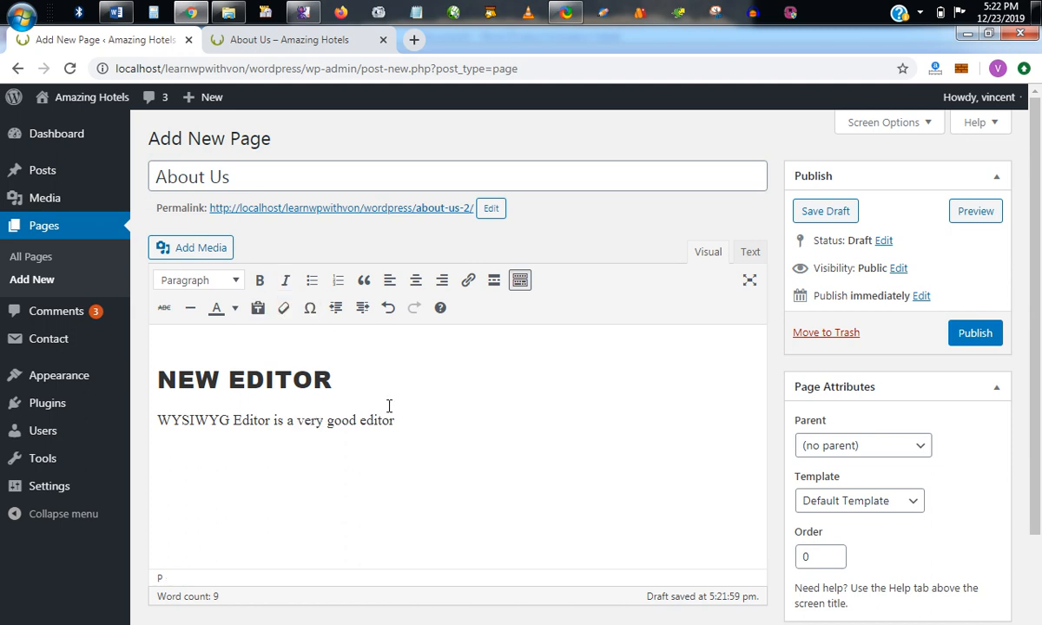
pyautogui.click(314, 279)
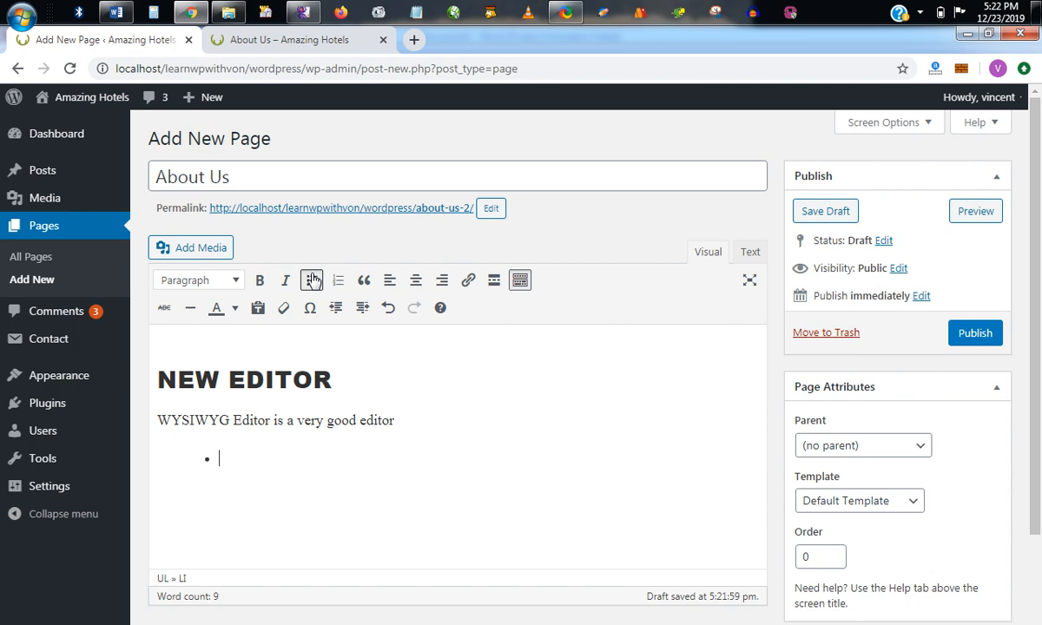
pyautogui.write('RICE')
pyautogui.press('Return')
pyautogui.write('YAM')
pyautogui.press('Return')
pyautogui.write('BEANS')
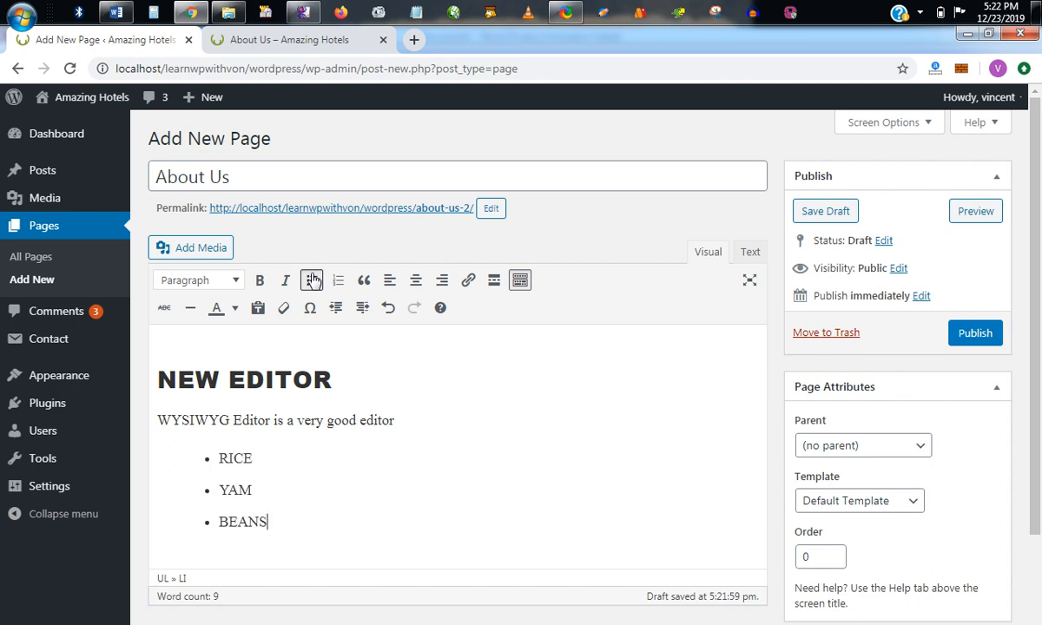
pyautogui.press('Return')
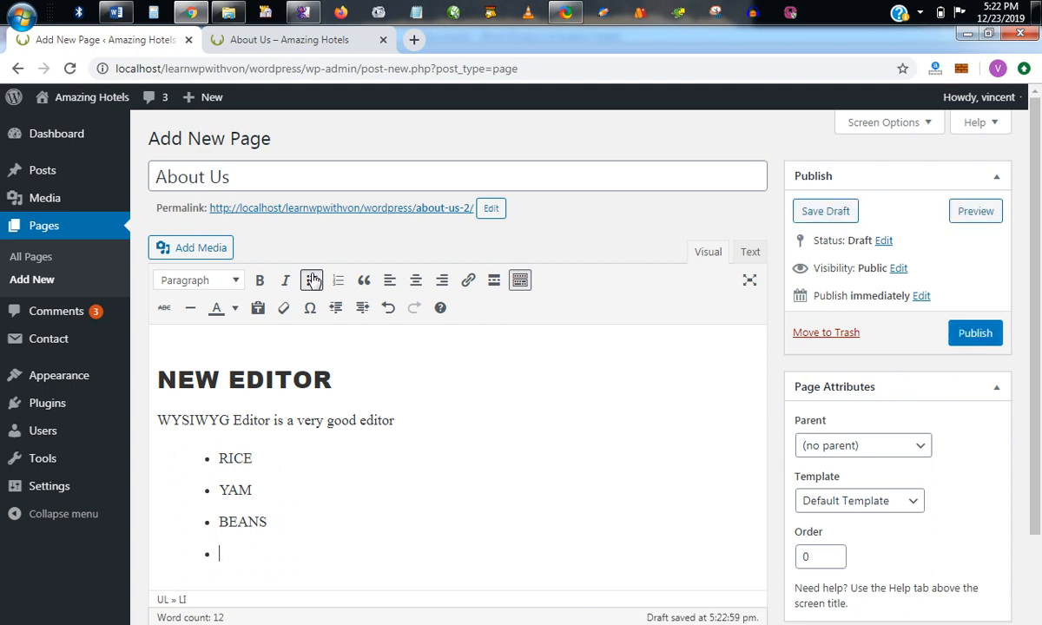
pyautogui.write('FOOD')
pyautogui.press('Return')
pyautogui.press('Return')
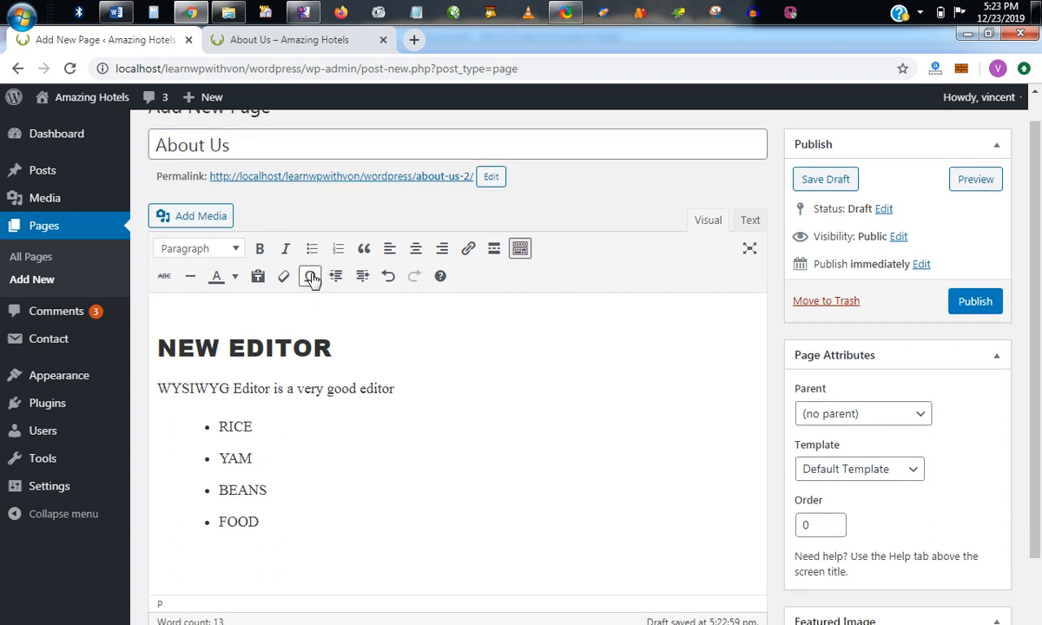
# Convert the four-item bulleted list into a numbered list.
pyautogui.moveTo(292, 525); pyautogui.dragTo(185, 431)
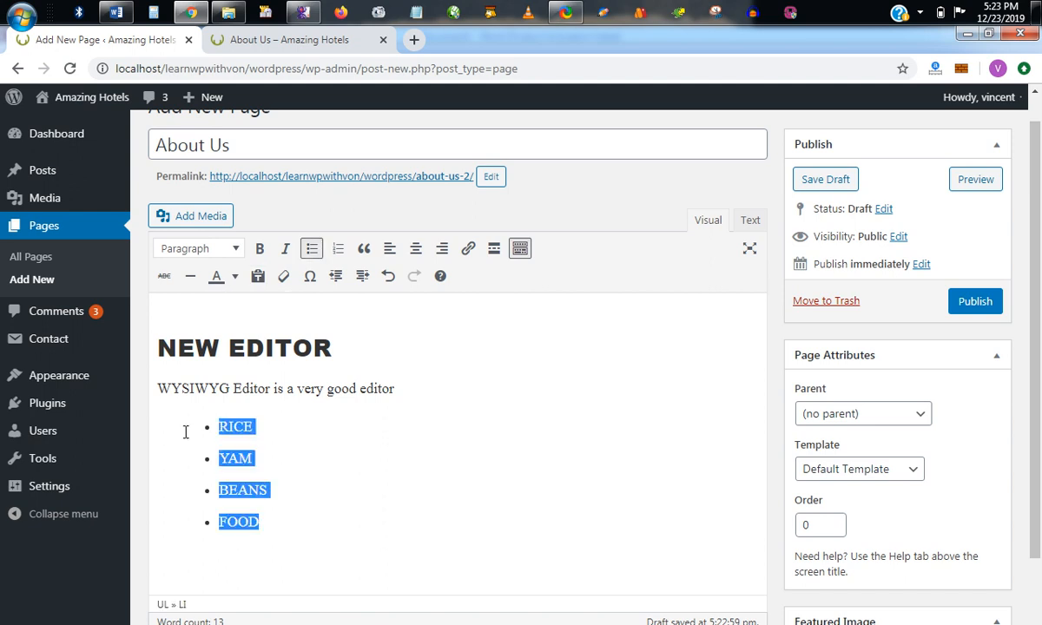
pyautogui.click(337, 248)
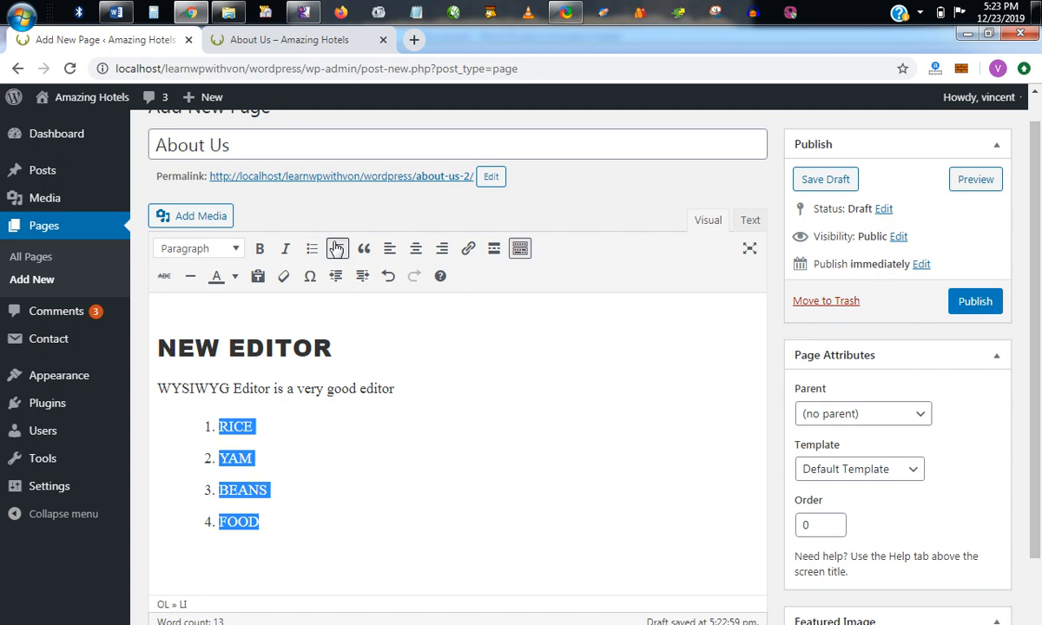
pyautogui.click(267, 439)
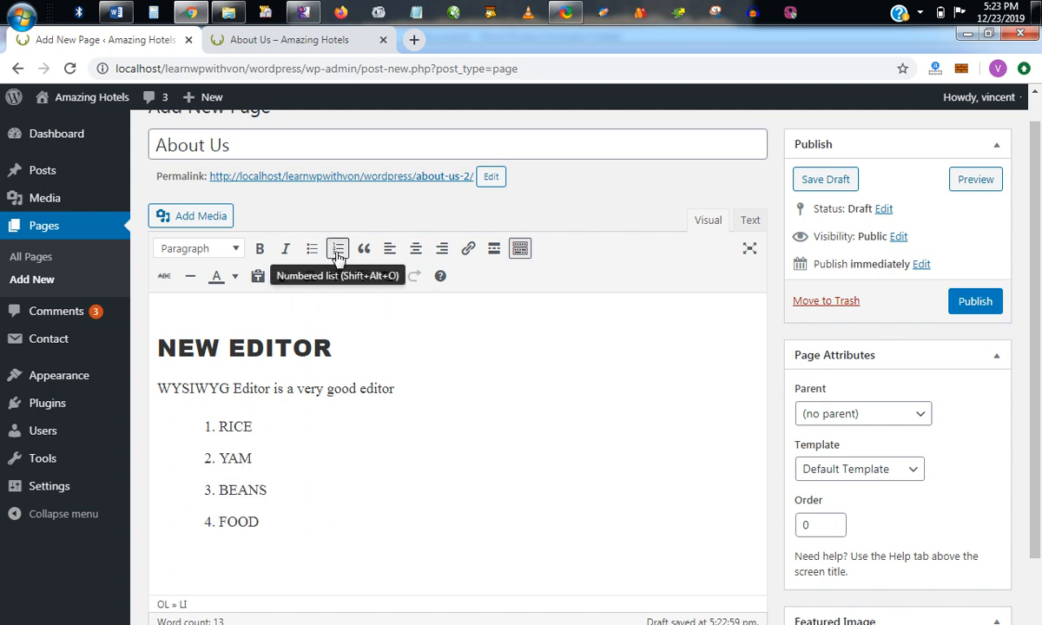
# Delete the four-item list and enter a new numbered list with RICE, BEANS and FOOD in its place.
pyautogui.moveTo(263, 520); pyautogui.dragTo(211, 438)
pyautogui.press('BackSpace')
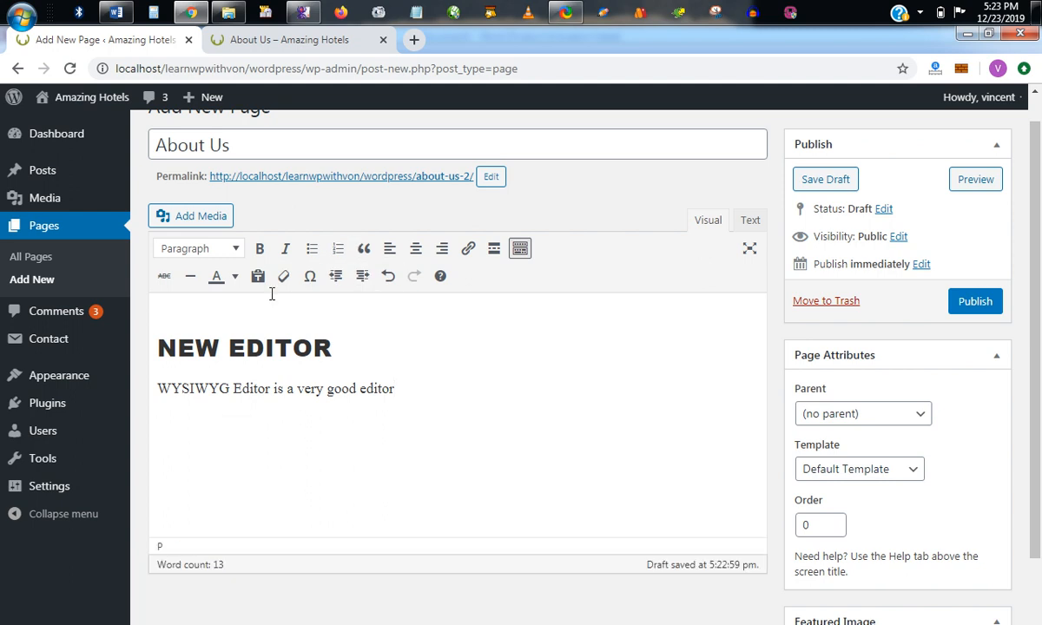
pyautogui.click(338, 249)
pyautogui.write('RICE')
pyautogui.press('Return')
pyautogui.write('BEANS')
pyautogui.press('Return')
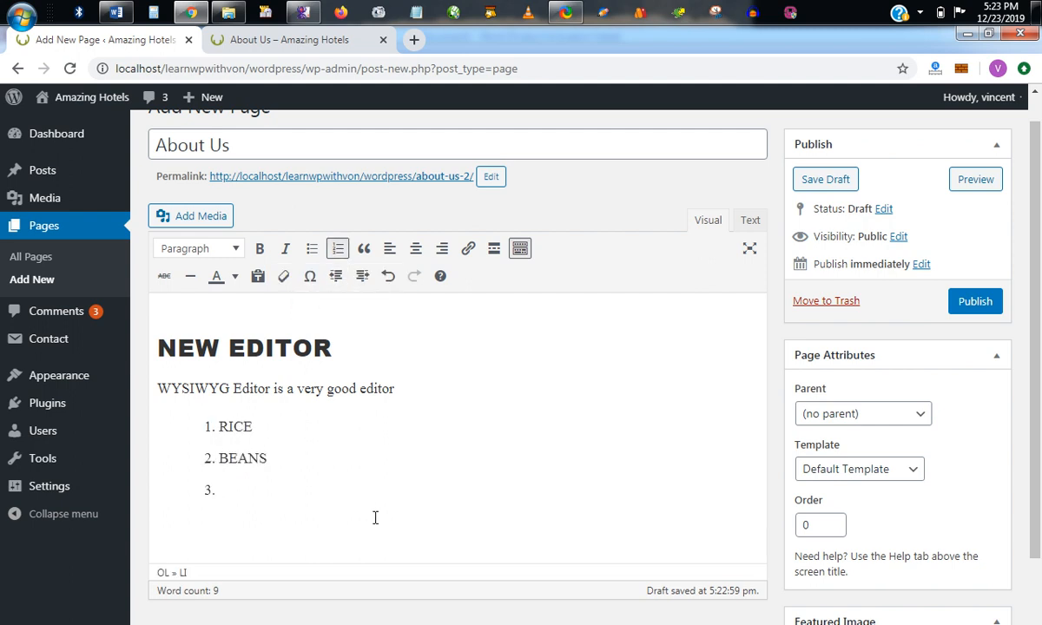
pyautogui.write('FOOD')
# Delete the entire three-item numbered list, including its numbering, from below the body sentence.
pyautogui.moveTo(342, 494); pyautogui.dragTo(195, 428)
pyautogui.press('BackSpace')
pyautogui.press('BackSpace')
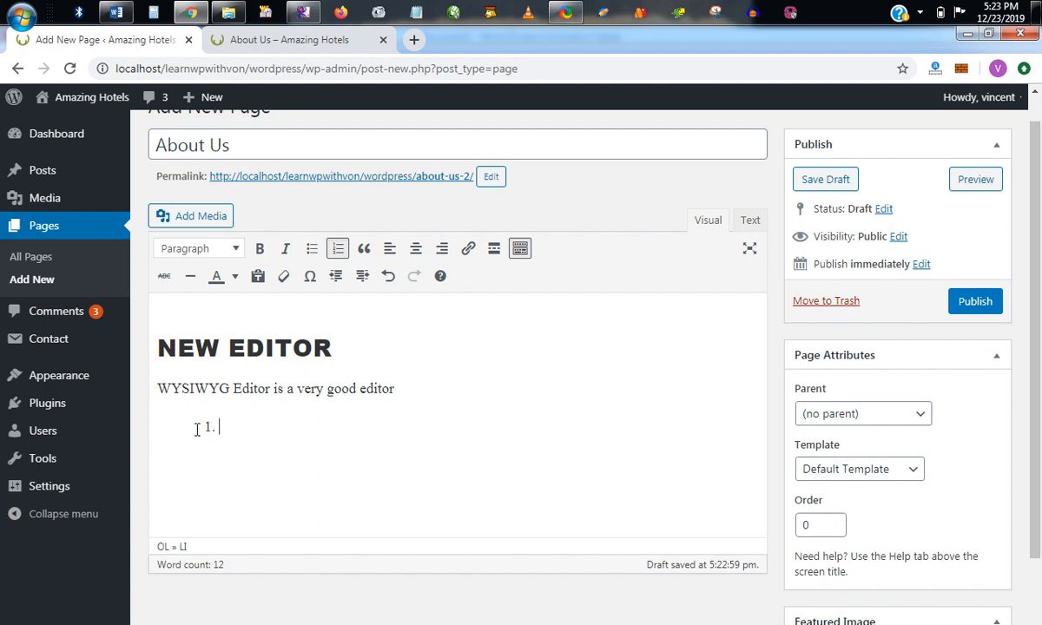
pyautogui.press('BackSpace')
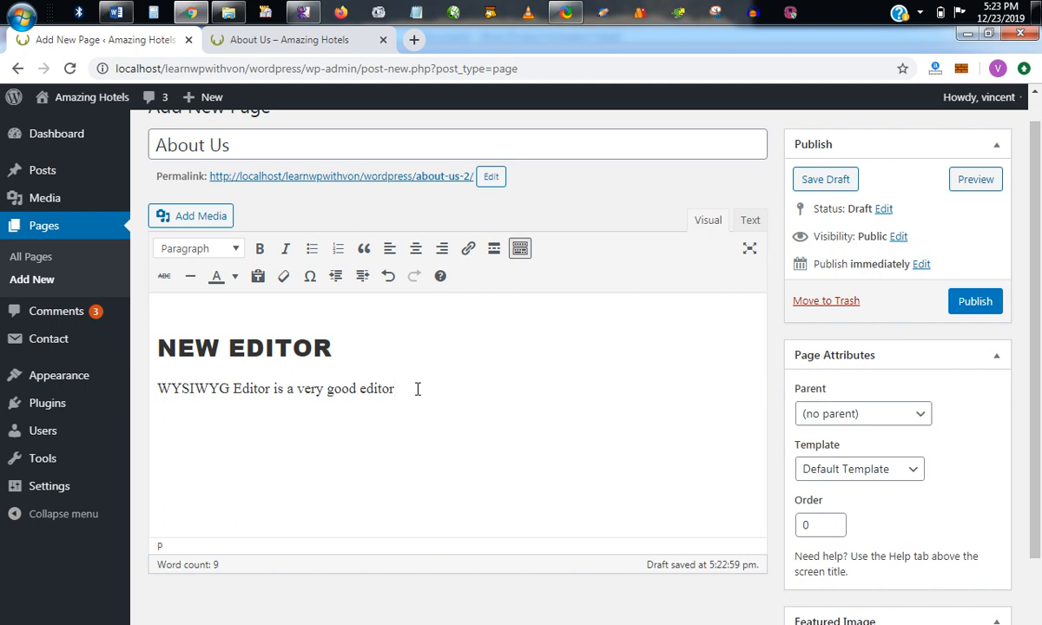
# Below the body sentence, add the paragraphs "It is the best editor in the world" and "I kid you not.".
pyautogui.write('I')
pyautogui.press('capslock')
pyautogui.write('t is the best ')
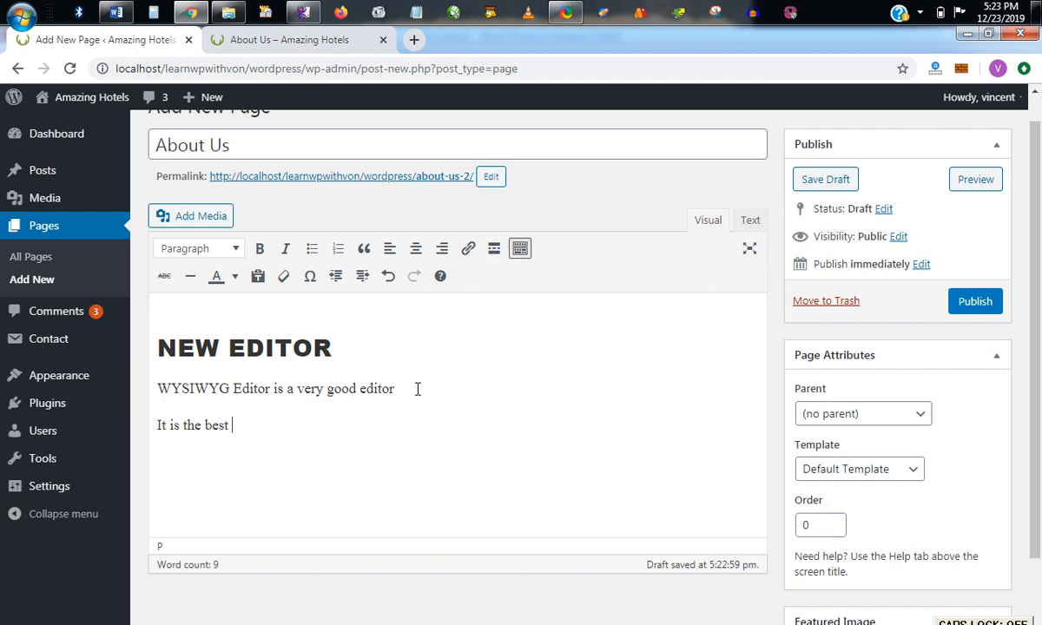
pyautogui.write('editor in the ')
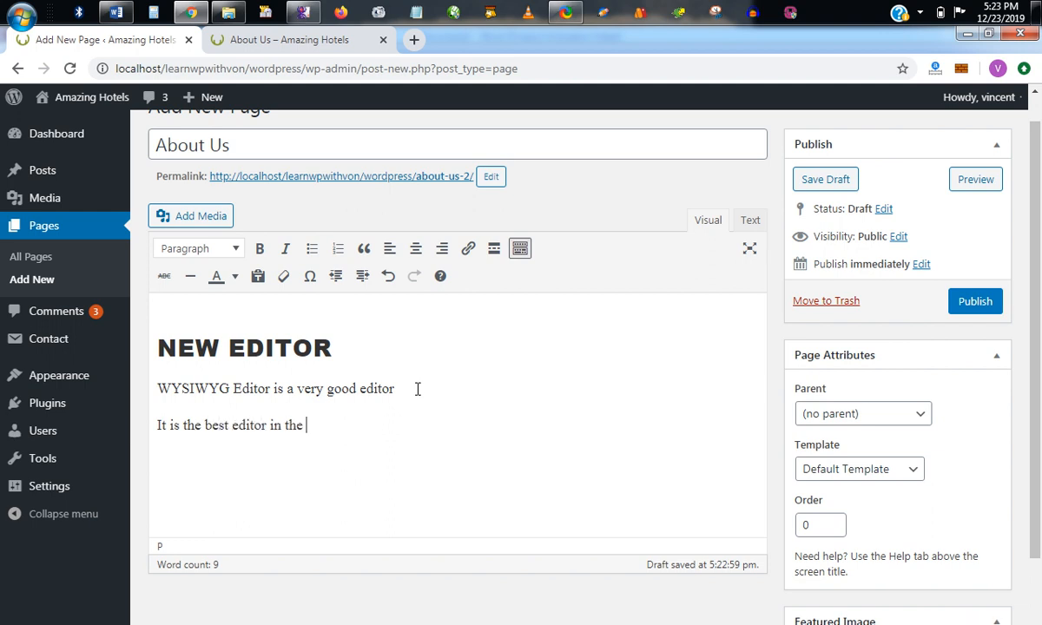
pyautogui.write('world')
pyautogui.press('Return')
pyautogui.write('I kid you not.')
# Format the paragraph "It is the best editor in the world" as a blockquote.
pyautogui.moveTo(347, 424); pyautogui.dragTo(155, 424)
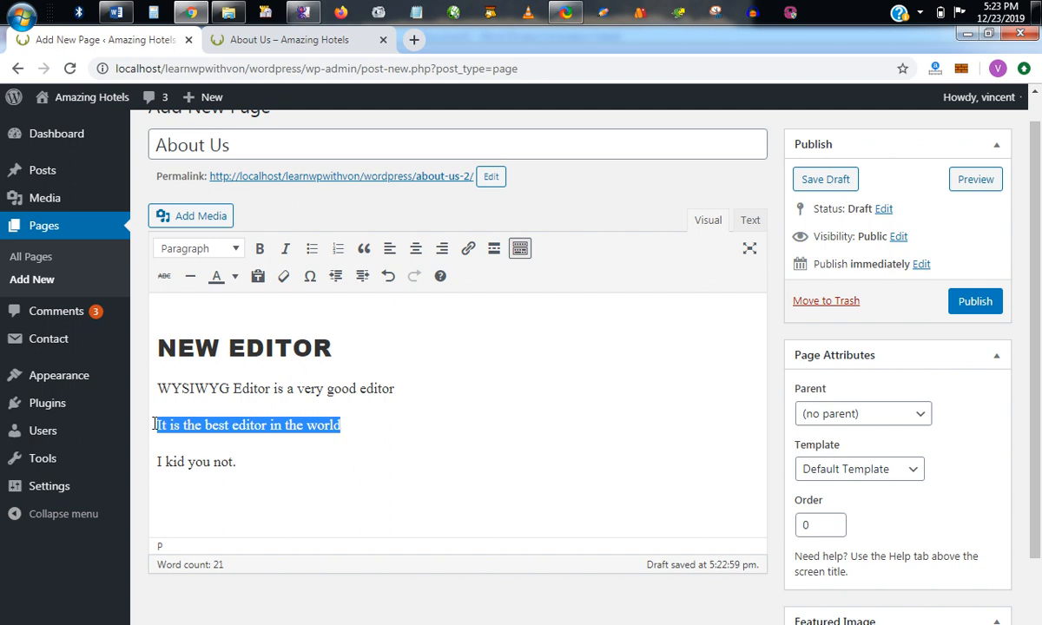
pyautogui.click(364, 249)
pyautogui.click(384, 514)
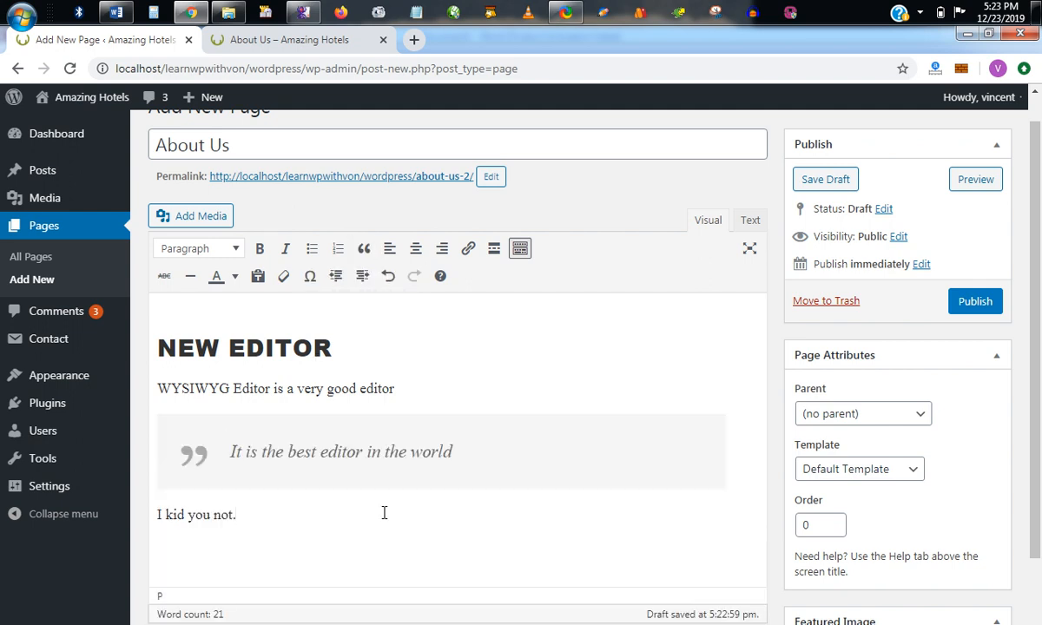
# Preview the page to examine how the blockquote is displayed, and return to the editor.
pyautogui.click(975, 180)
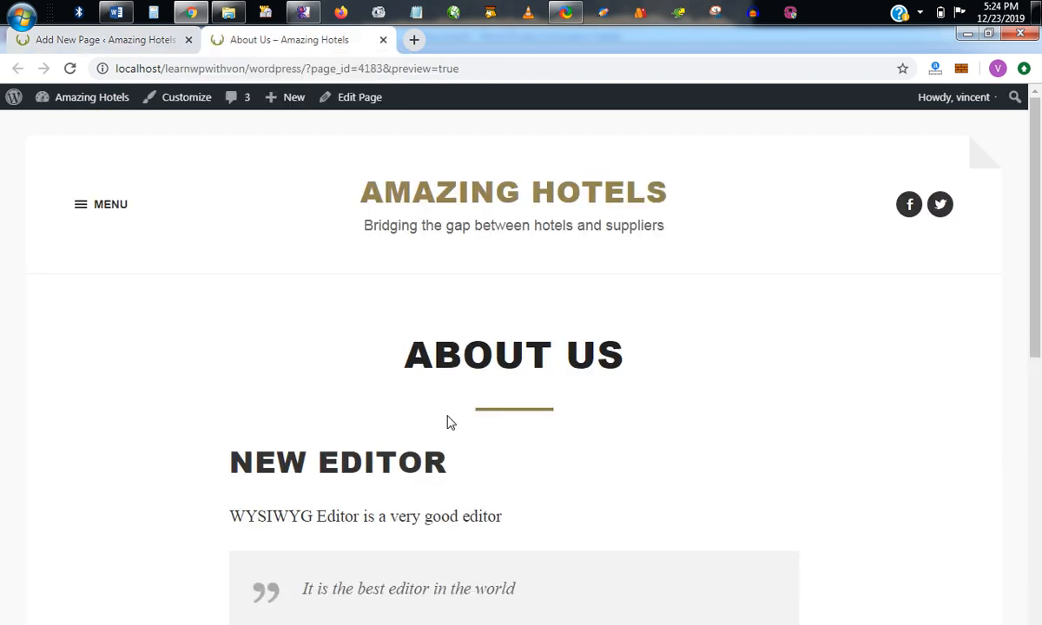
pyautogui.scroll(-2, 656, 517)
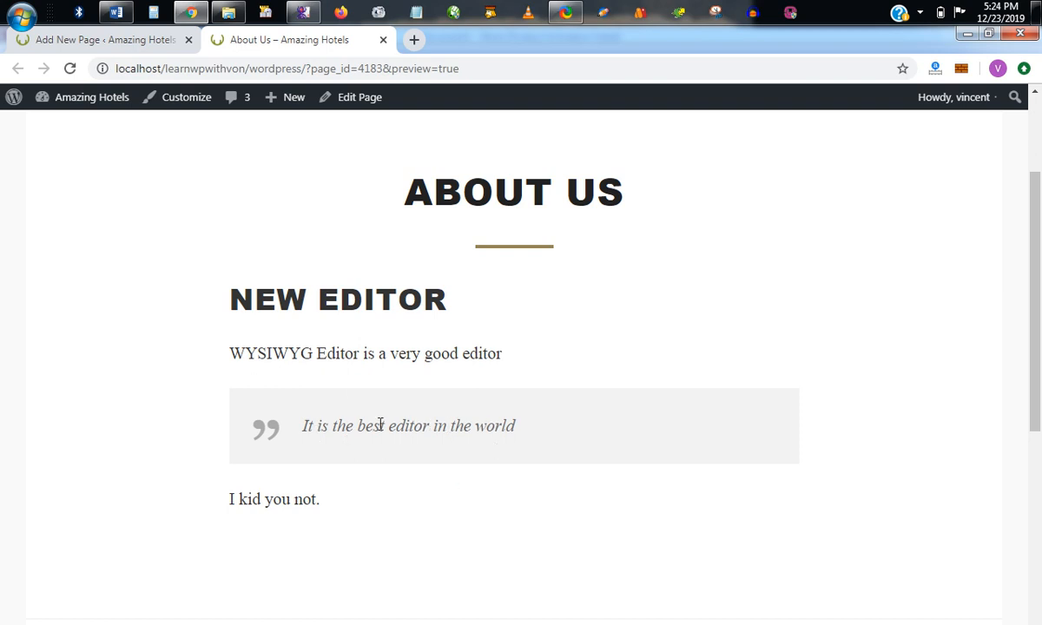
pyautogui.click(144, 40)
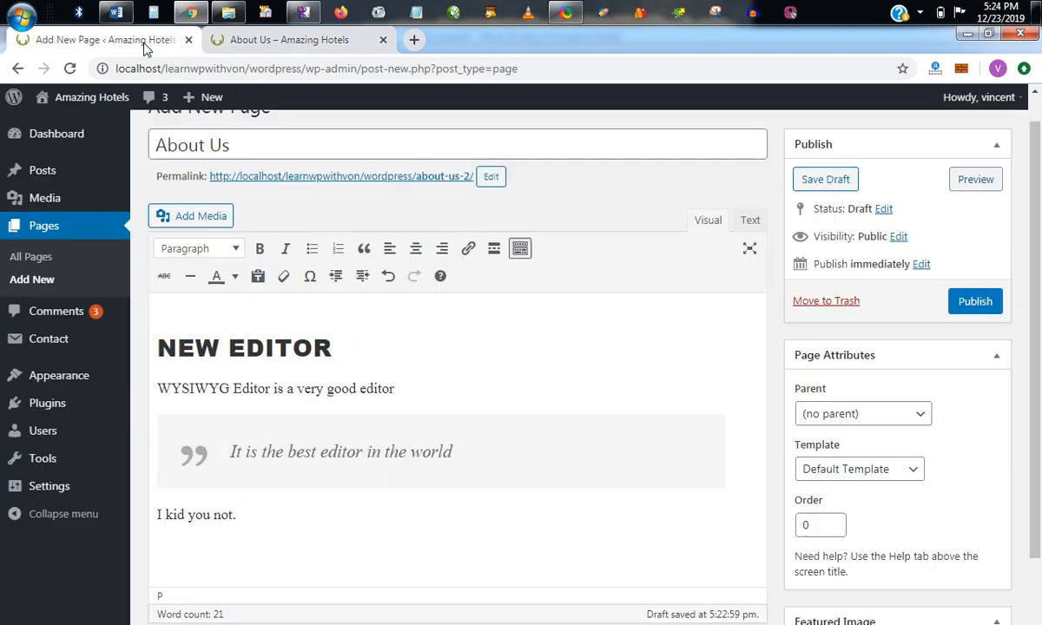
# Remove the blockquote formatting from "It is the best editor in the world".
pyautogui.moveTo(453, 451); pyautogui.dragTo(229, 451)
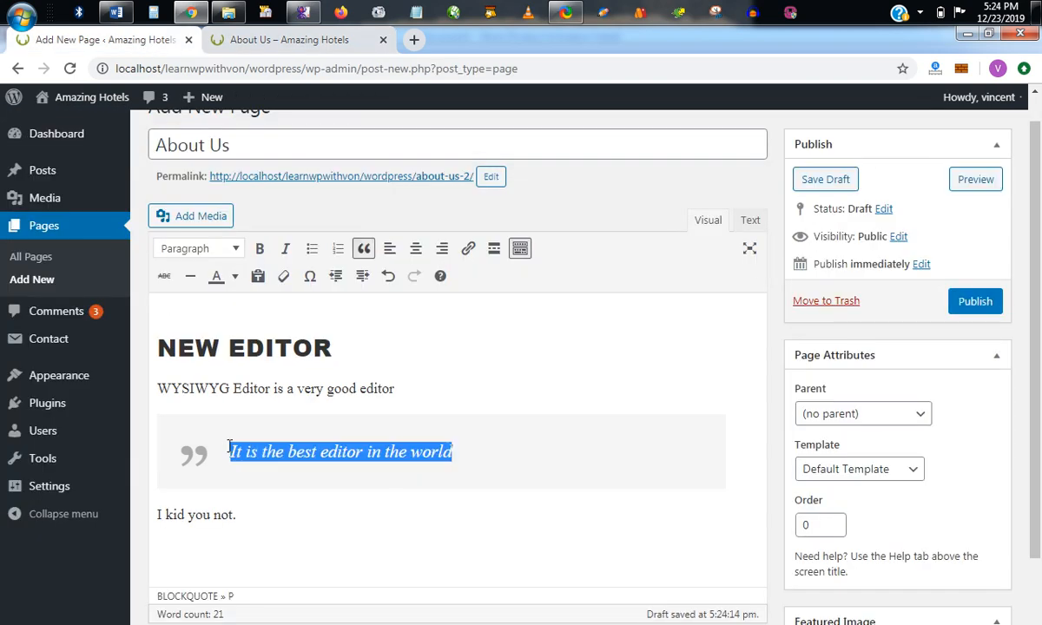
pyautogui.click(364, 248)
pyautogui.click(342, 425)
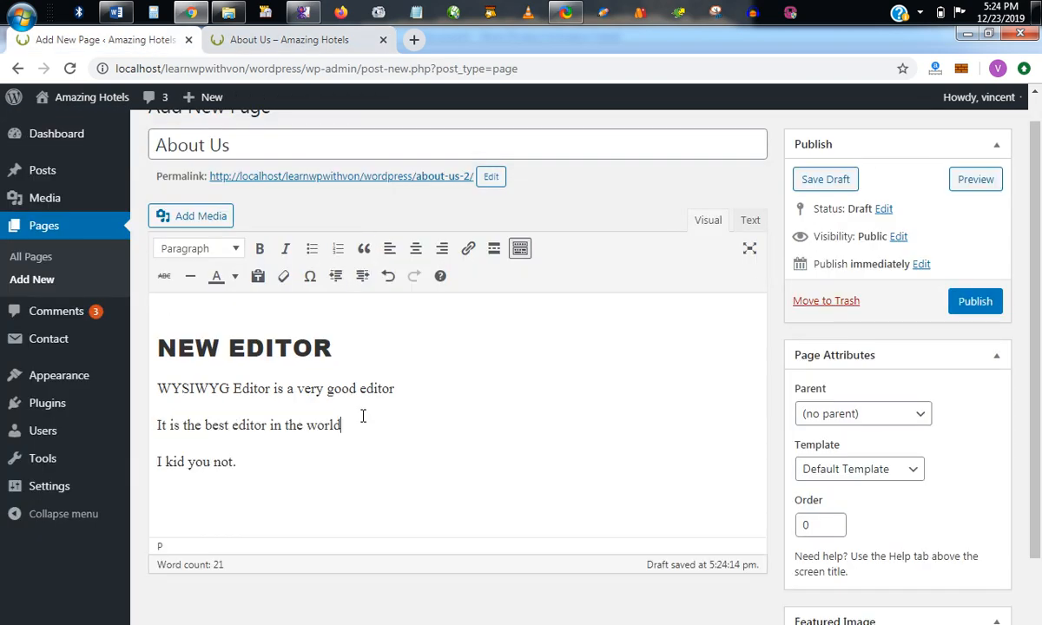
# Center the sentence "WYSIWYG Editor is a very good editor", preview the page, and return to the editor.
pyautogui.click(158, 388)
pyautogui.click(416, 250)
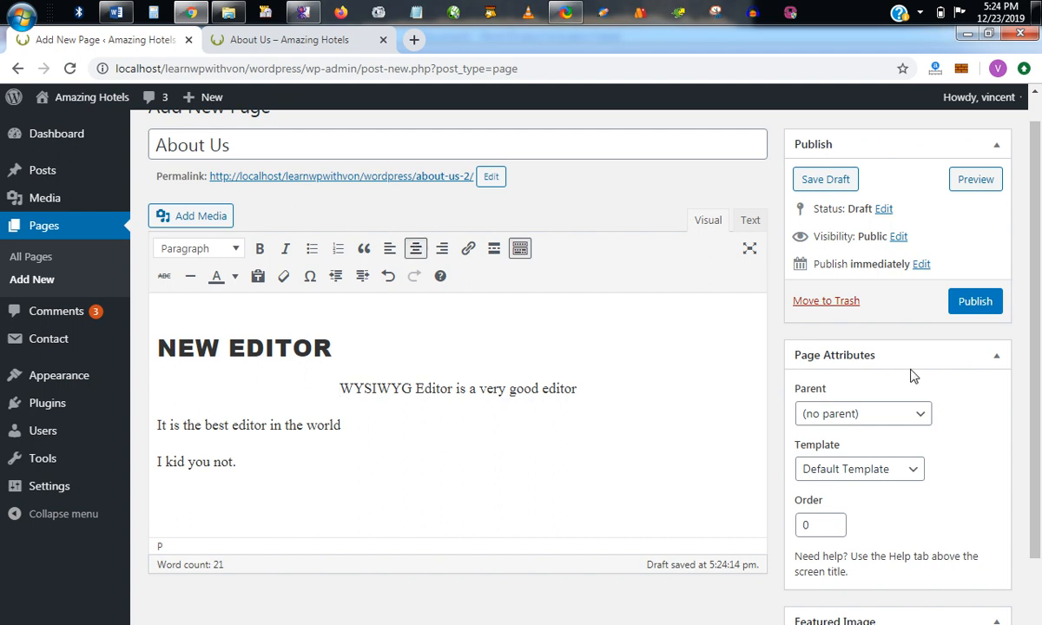
pyautogui.click(976, 182)
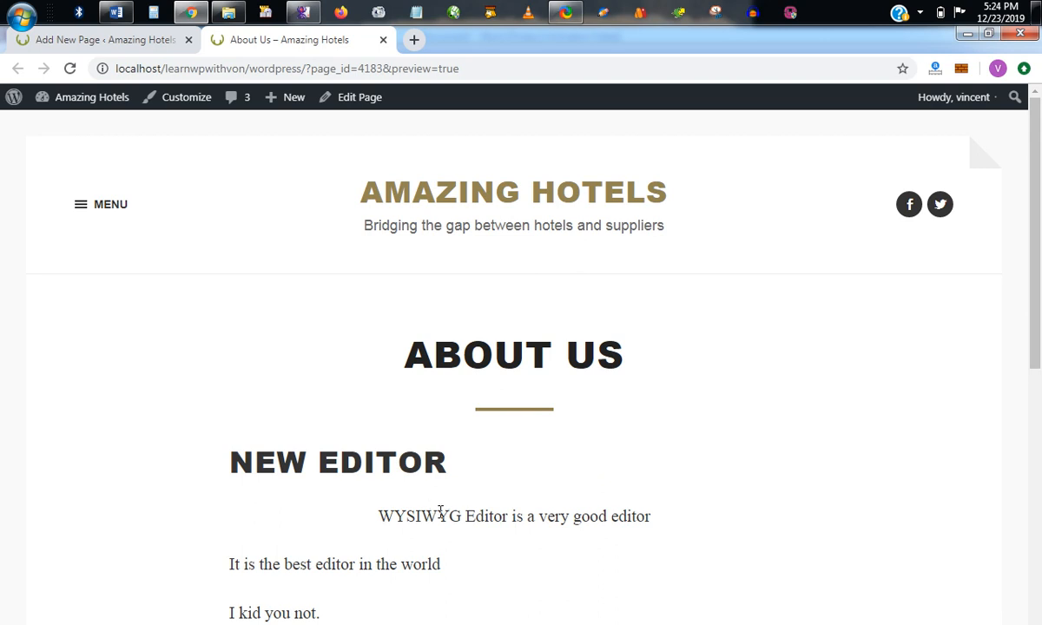
pyautogui.scroll(-2, 438, 512)
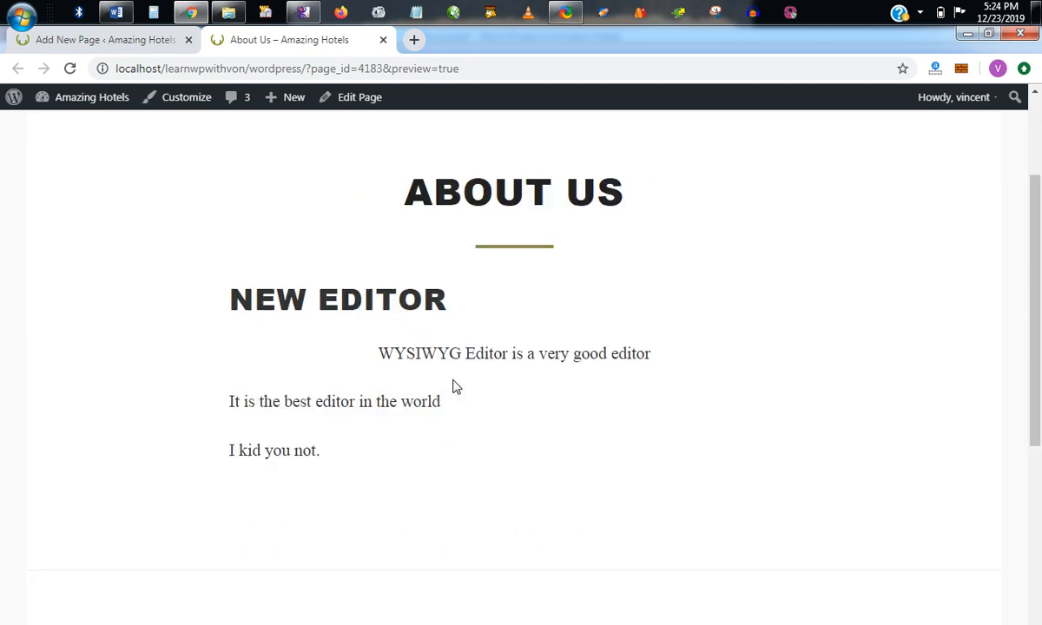
pyautogui.click(136, 42)
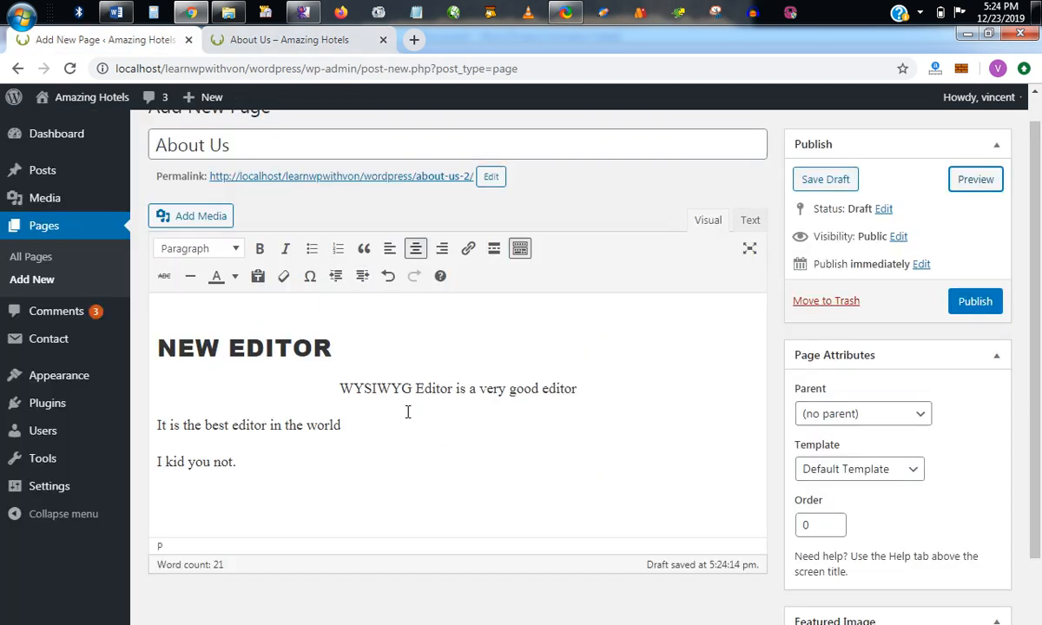
# Left-align the "WYSIWYG Editor" sentence and right-align the paragraph "It is the best editor in the world".
pyautogui.click(390, 252)
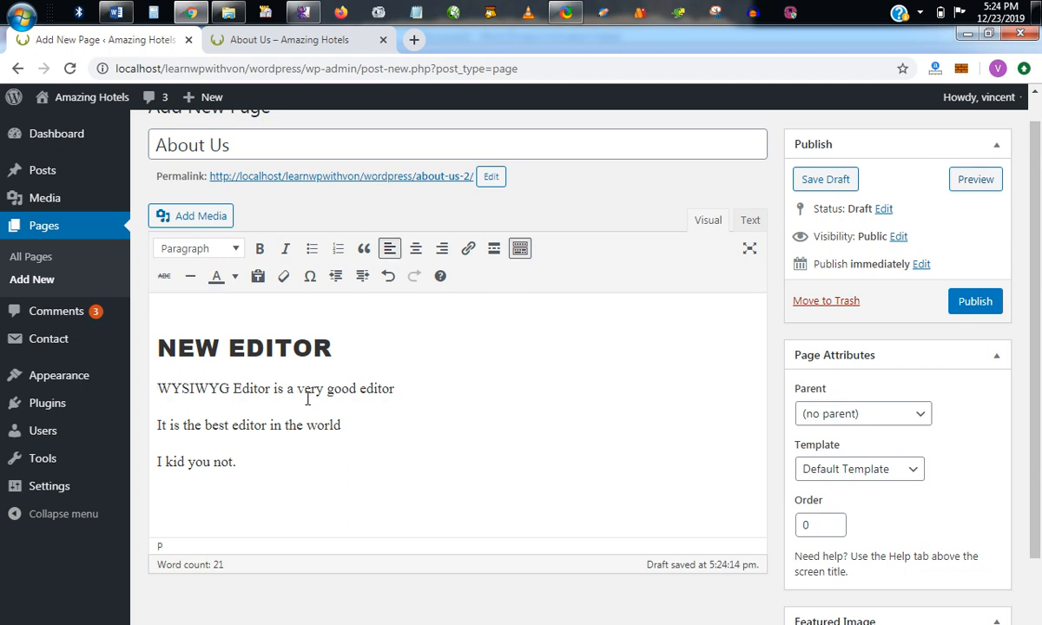
pyautogui.click(352, 425)
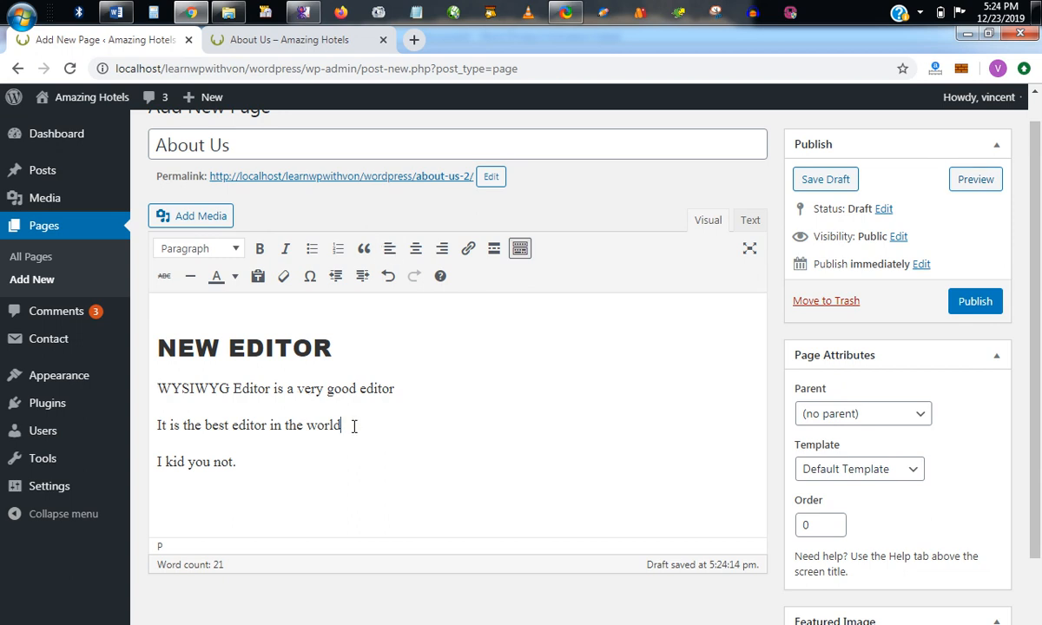
pyautogui.click(442, 248)
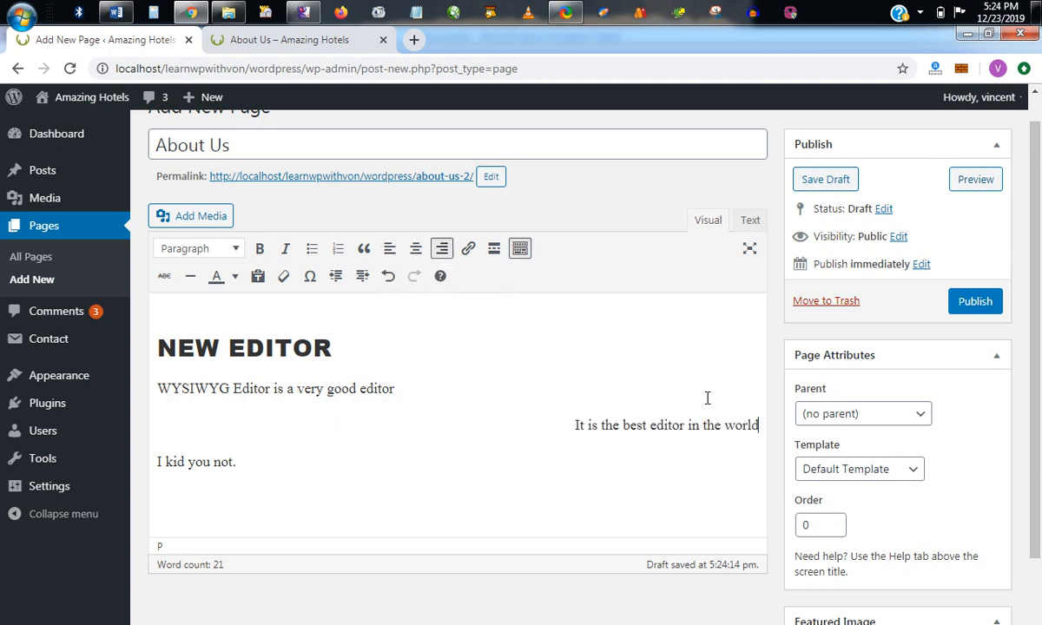
# Preview the page to examine the alignment of the body paragraphs, and return to the editor.
pyautogui.click(978, 180)
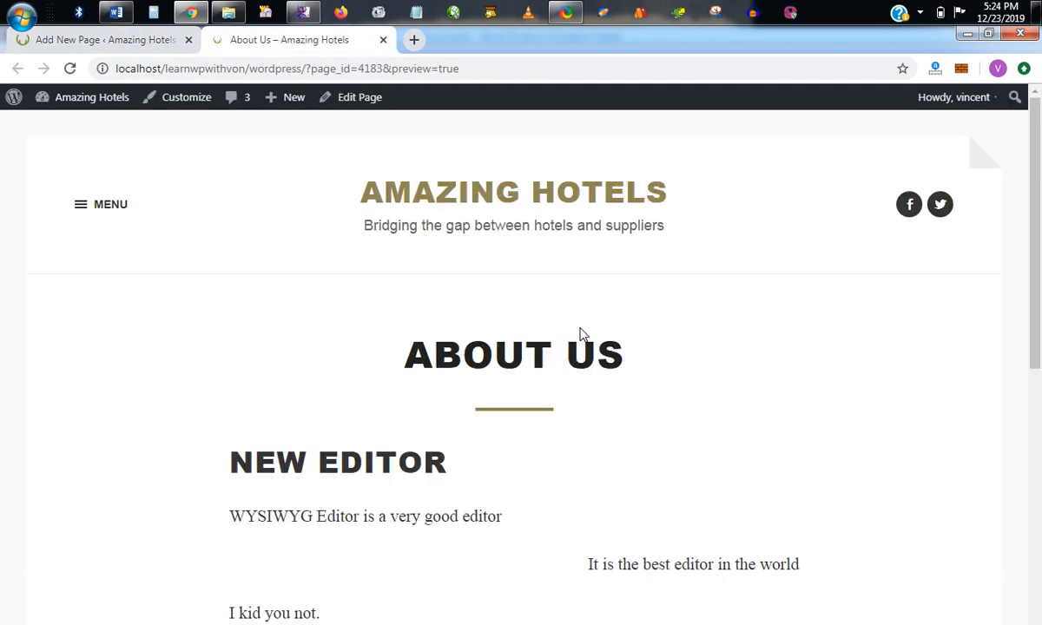
pyautogui.scroll(-4, 630, 407)
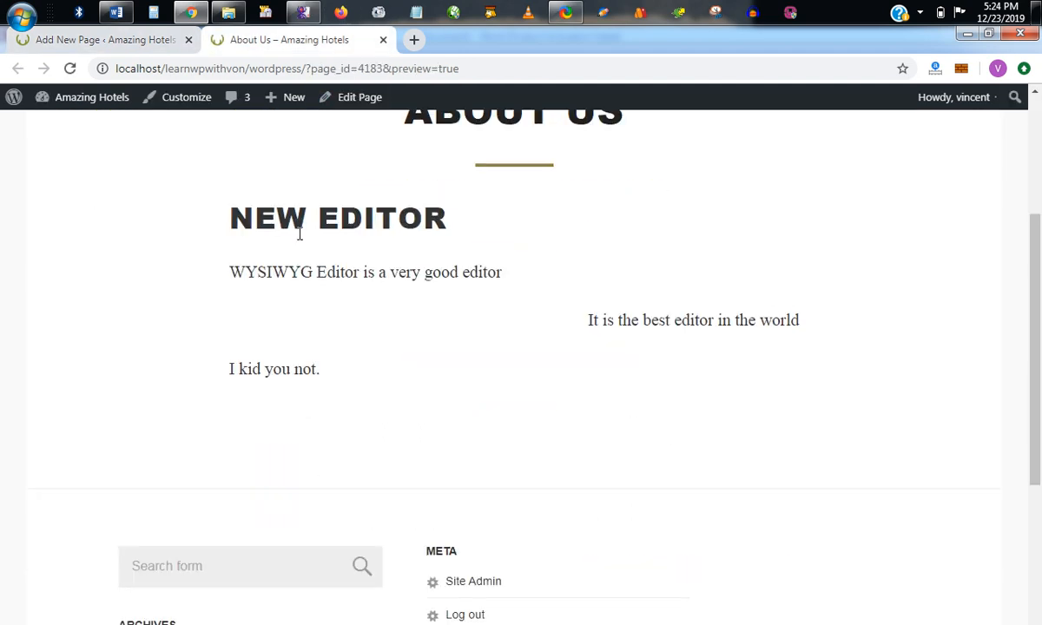
pyautogui.click(133, 38)
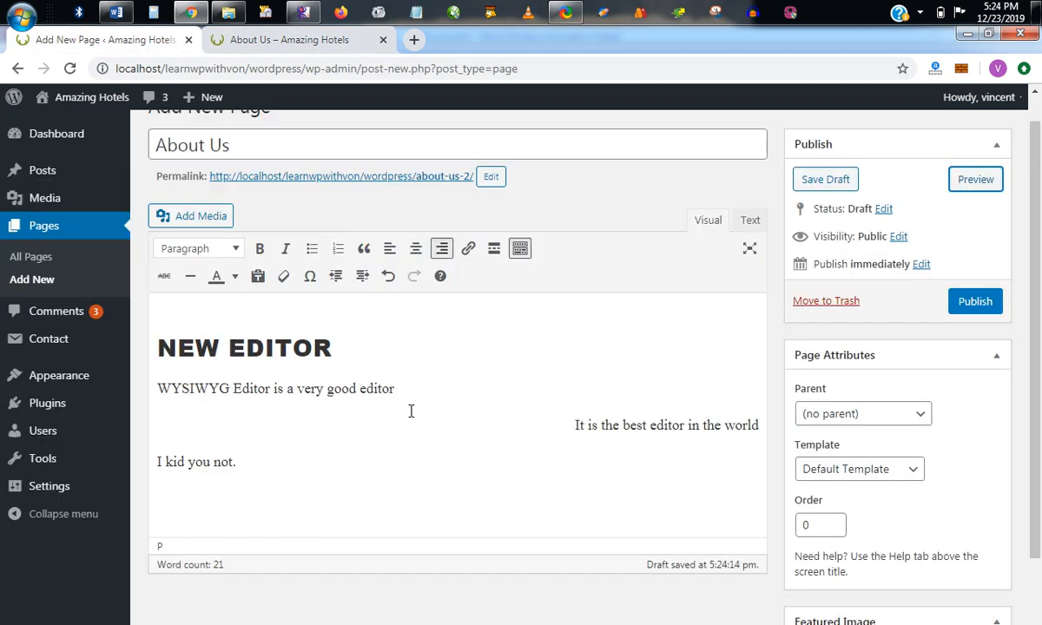
# Left-align the paragraph "It is the best editor in the world".
pyautogui.click(390, 249)
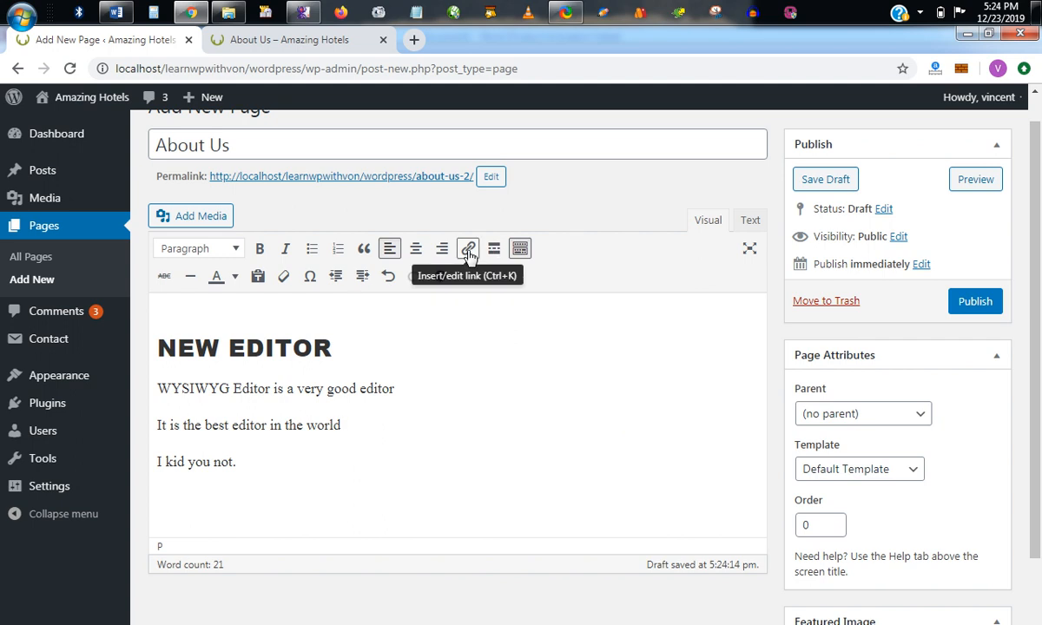
pyautogui.scroll(-1, 356, 449)
pyautogui.scroll(1, 357, 434)
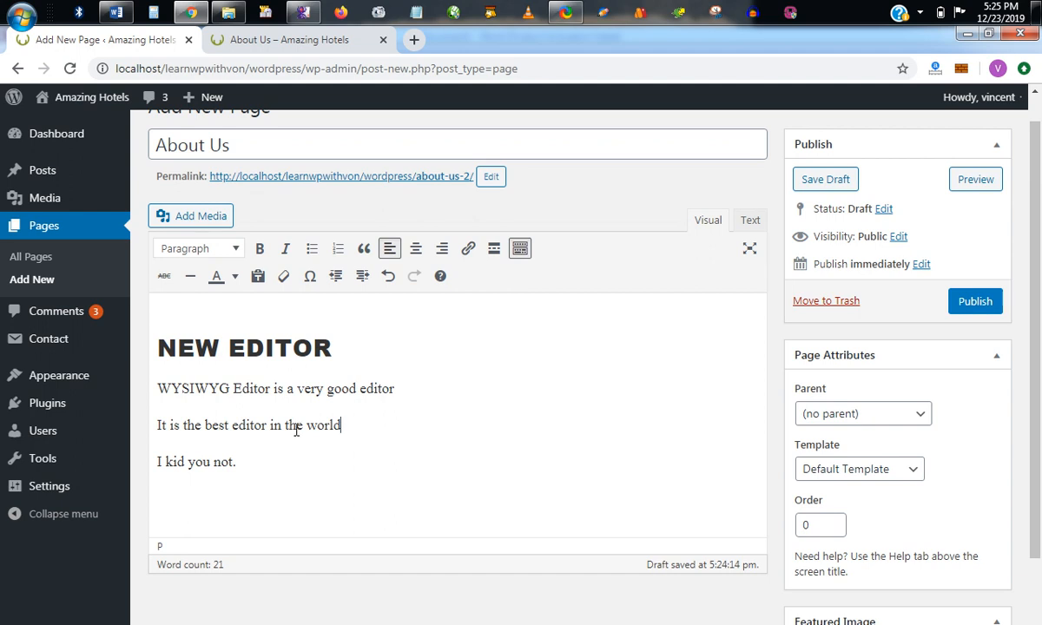
pyautogui.moveTo(302, 426); pyautogui.dragTo(286, 425)
pyautogui.click(468, 250)
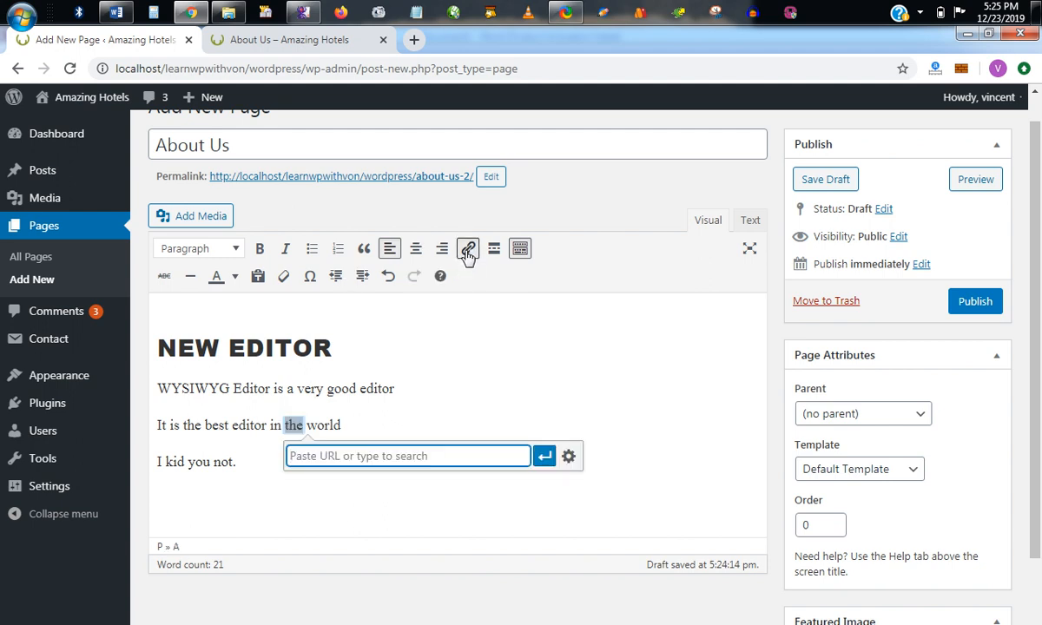
pyautogui.write('www')
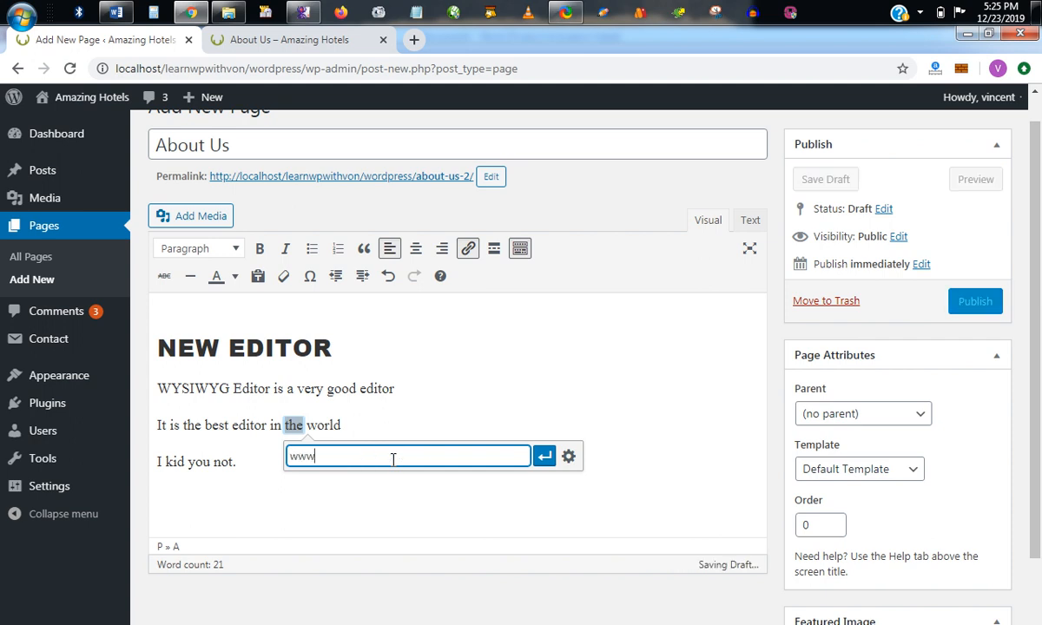
pyautogui.write('.google.com')
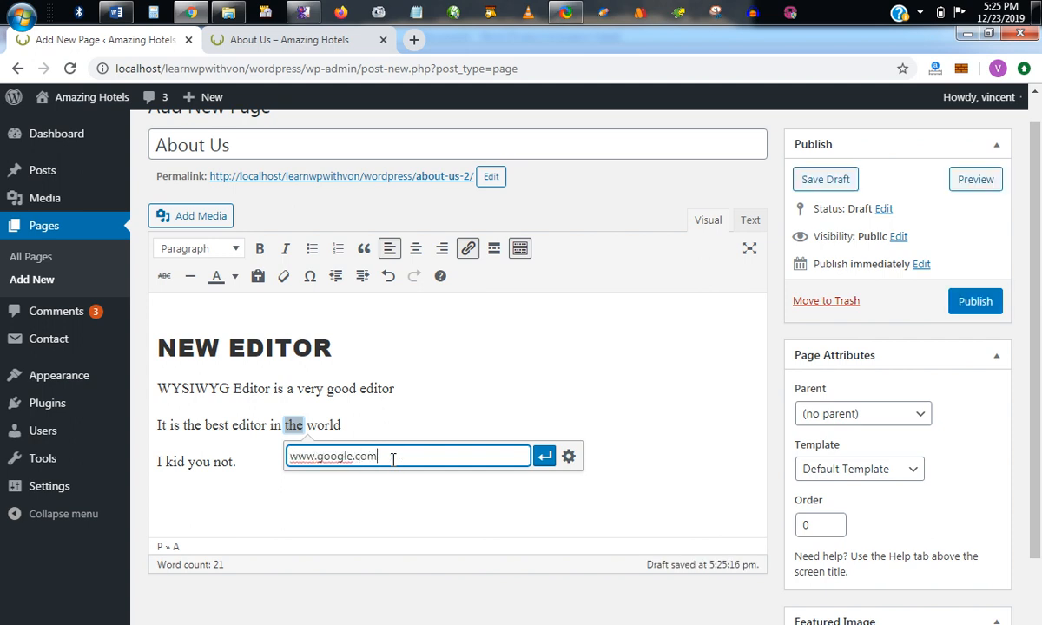
pyautogui.click(542, 456)
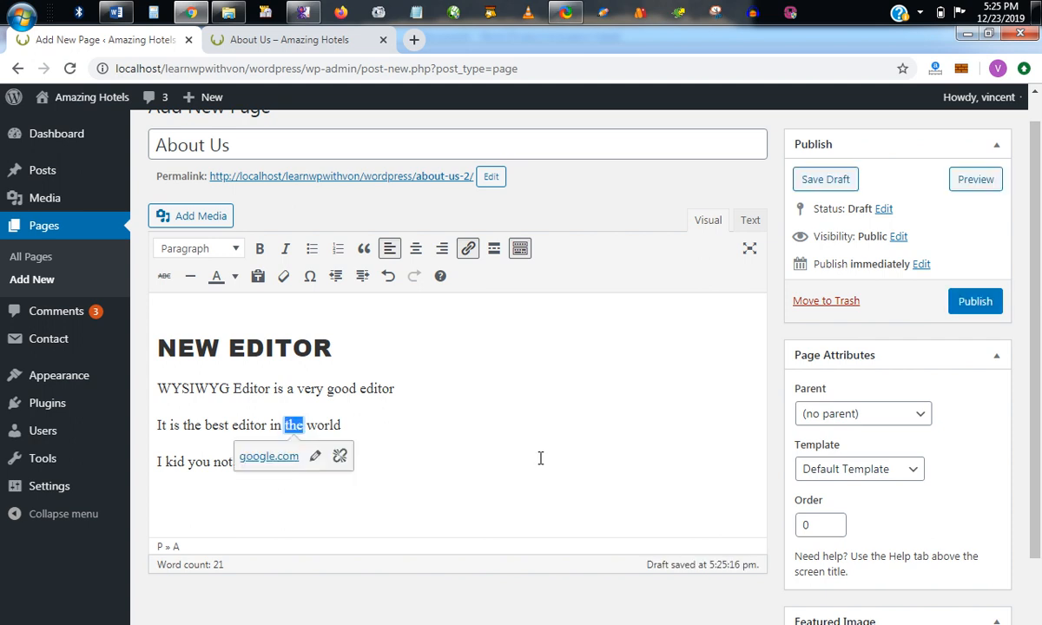
pyautogui.click(440, 458)
# Preview the page to examine the linked word, return to the editor, and inspect the link's options.
pyautogui.click(977, 183)
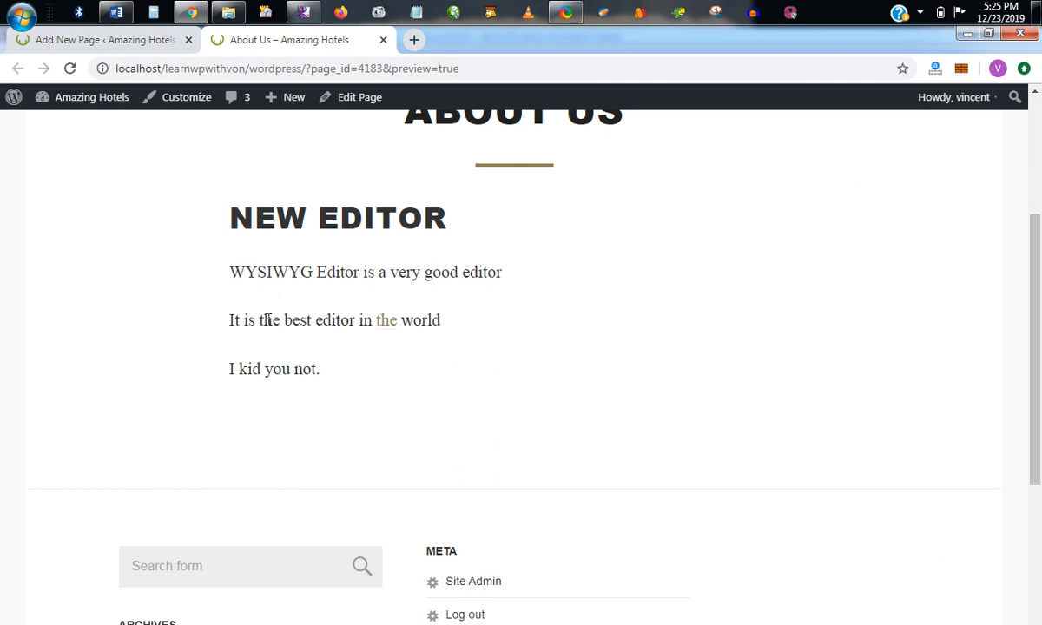
pyautogui.scroll(-1, 267, 322)
pyautogui.scroll(1, 268, 320)
pyautogui.click(125, 41)
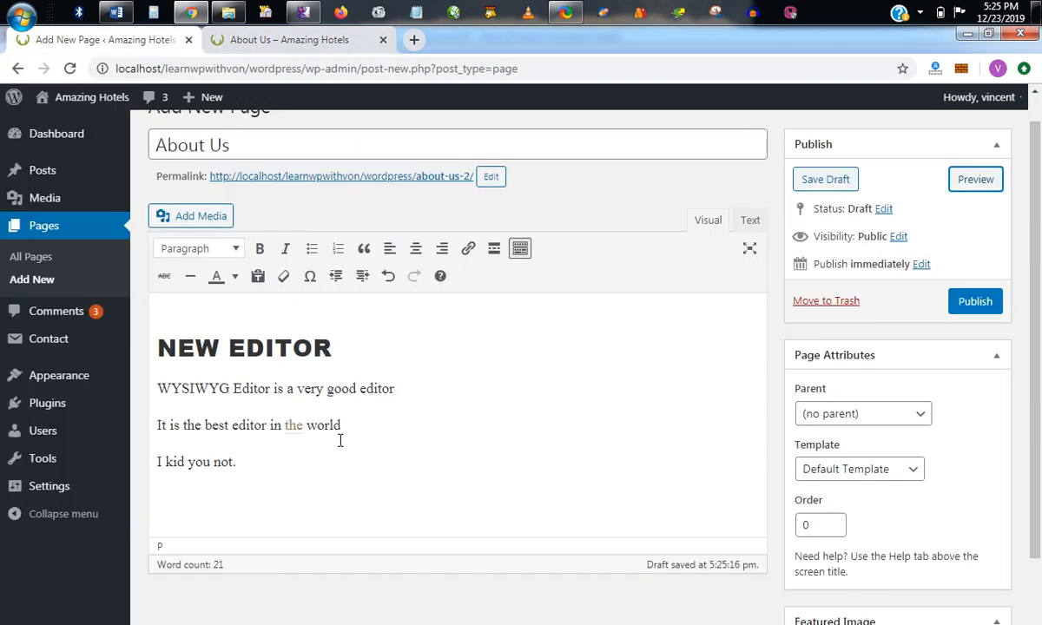
pyautogui.click(293, 424)
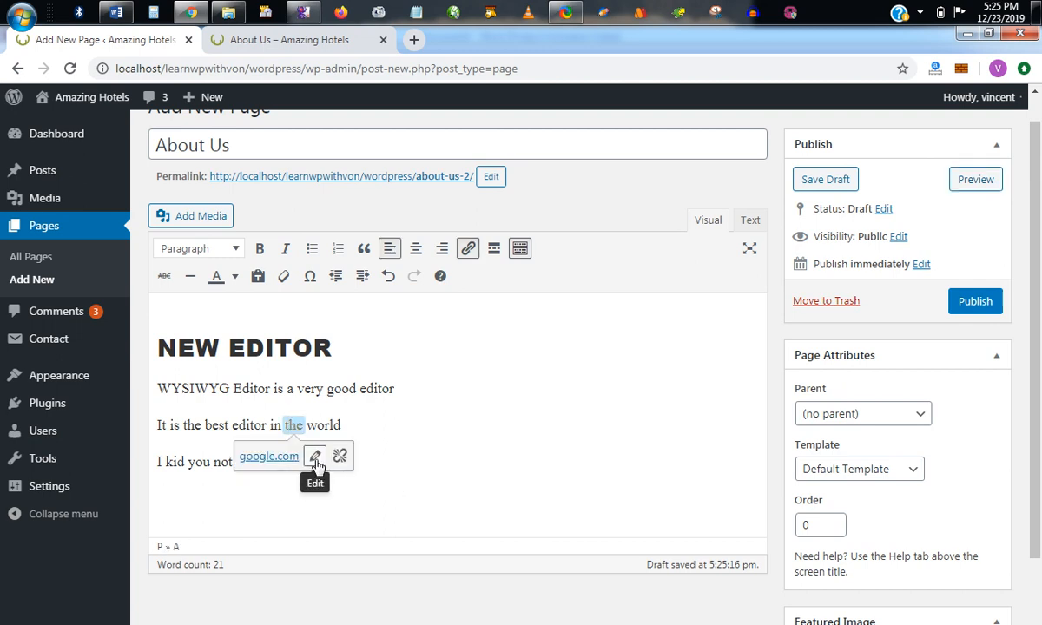
pyautogui.click(395, 411)
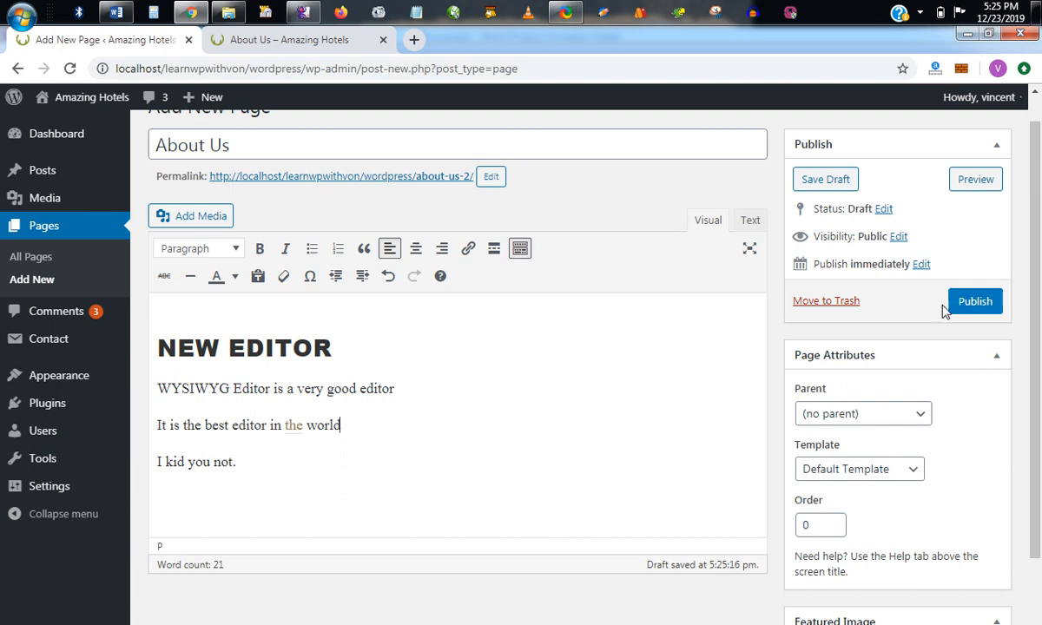
# Publish the About Us page and open the published version at its link in the body text.
pyautogui.click(964, 303)
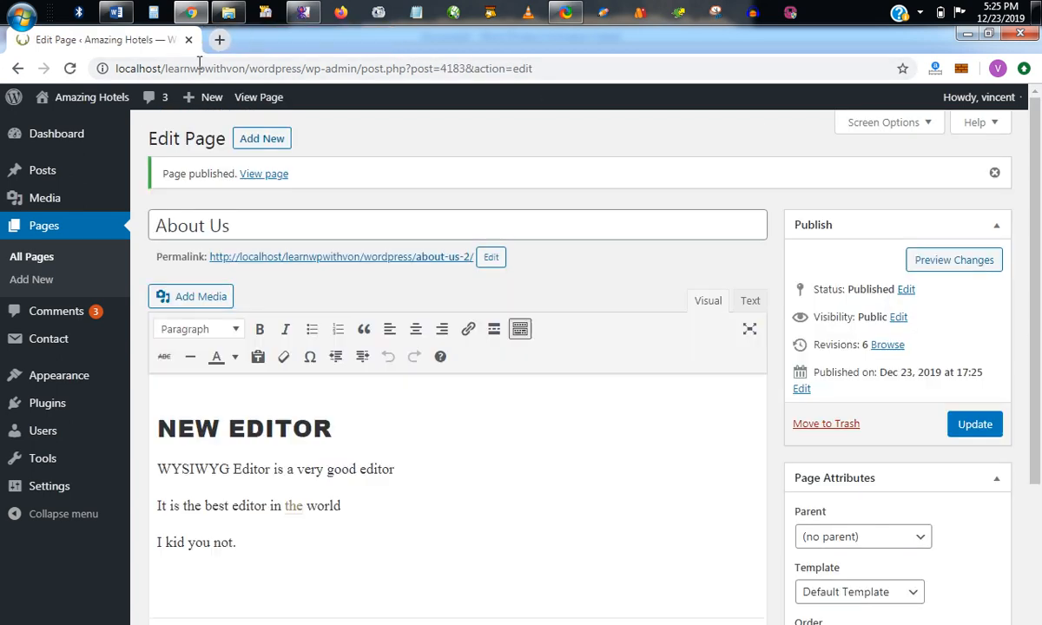
pyautogui.middleClick(269, 176)
pyautogui.click(268, 48)
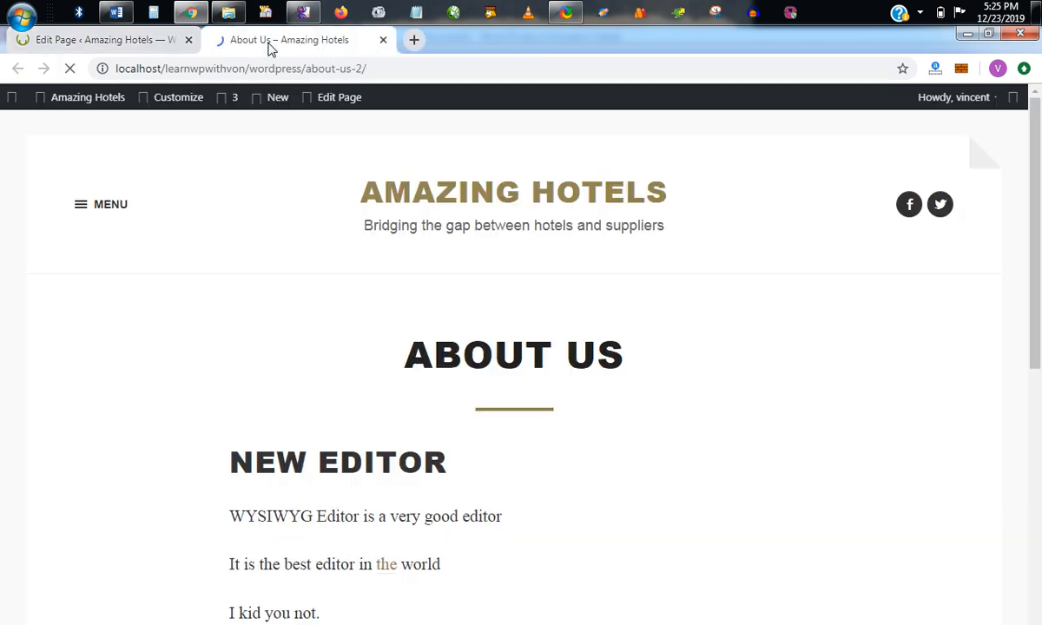
pyautogui.scroll(-2, 477, 272)
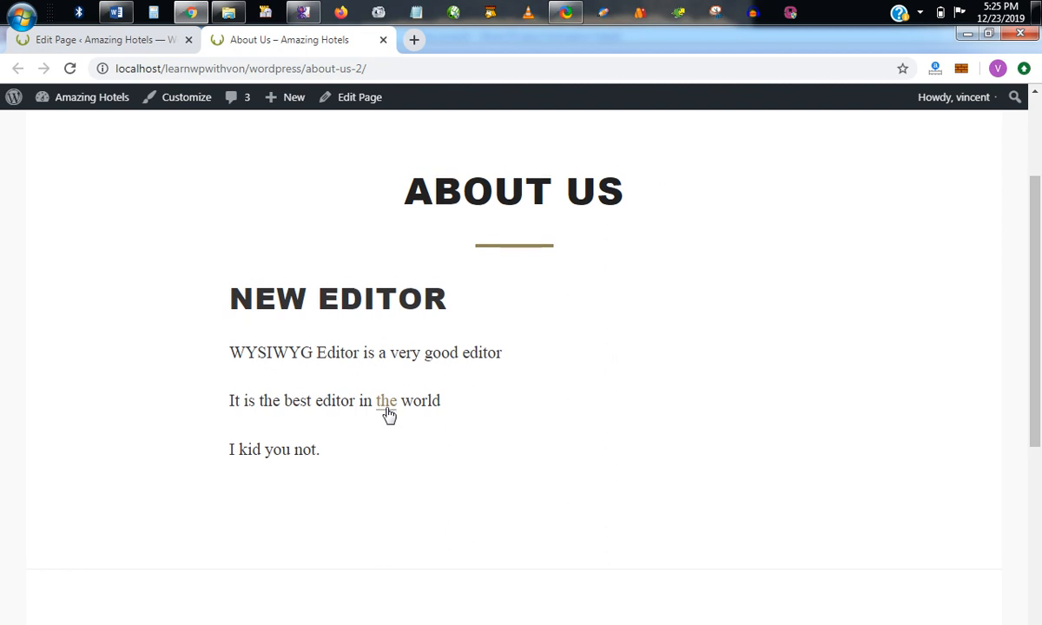
pyautogui.scroll(-1, 389, 414)
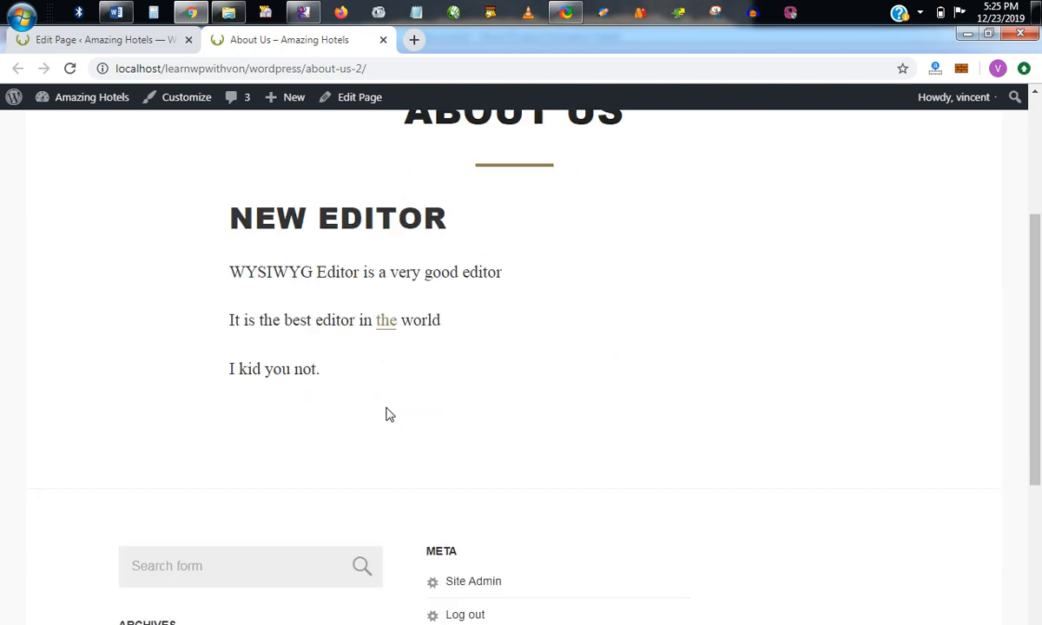
# Test the "the" link on the published page twice, close the pages it opens, and return to the editor.
pyautogui.keyDown('ctrl'); pyautogui.click(387, 326); pyautogui.keyUp('ctrl')
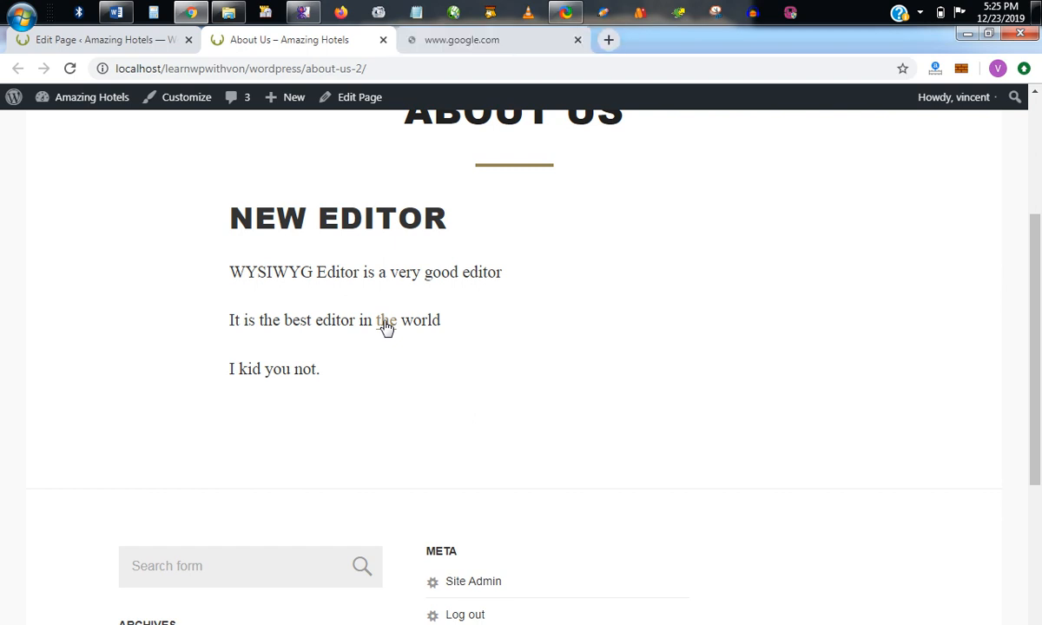
pyautogui.click(488, 40)
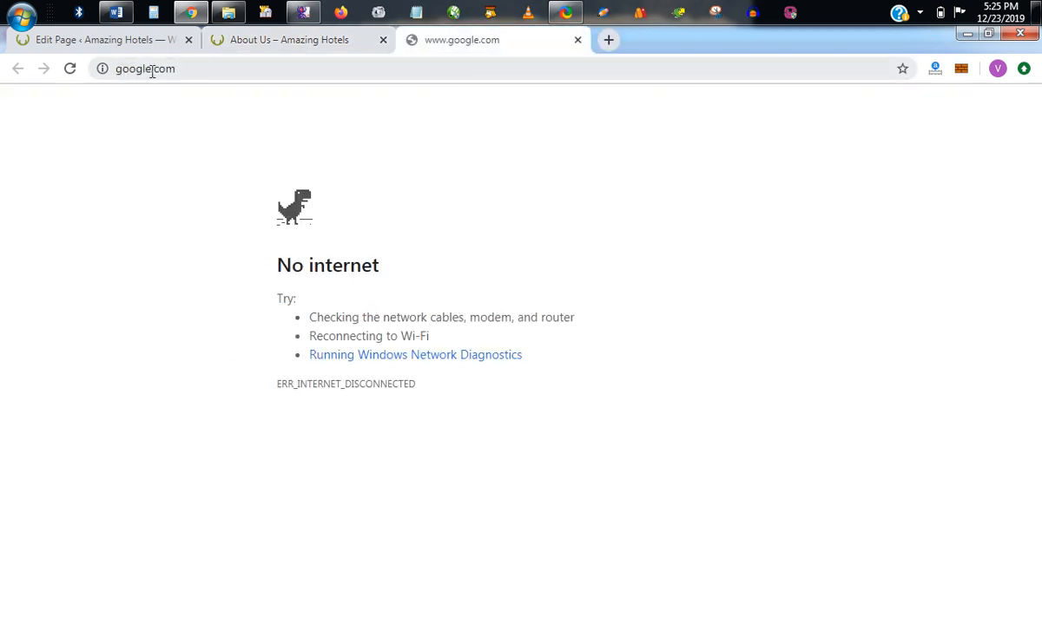
pyautogui.click(577, 39)
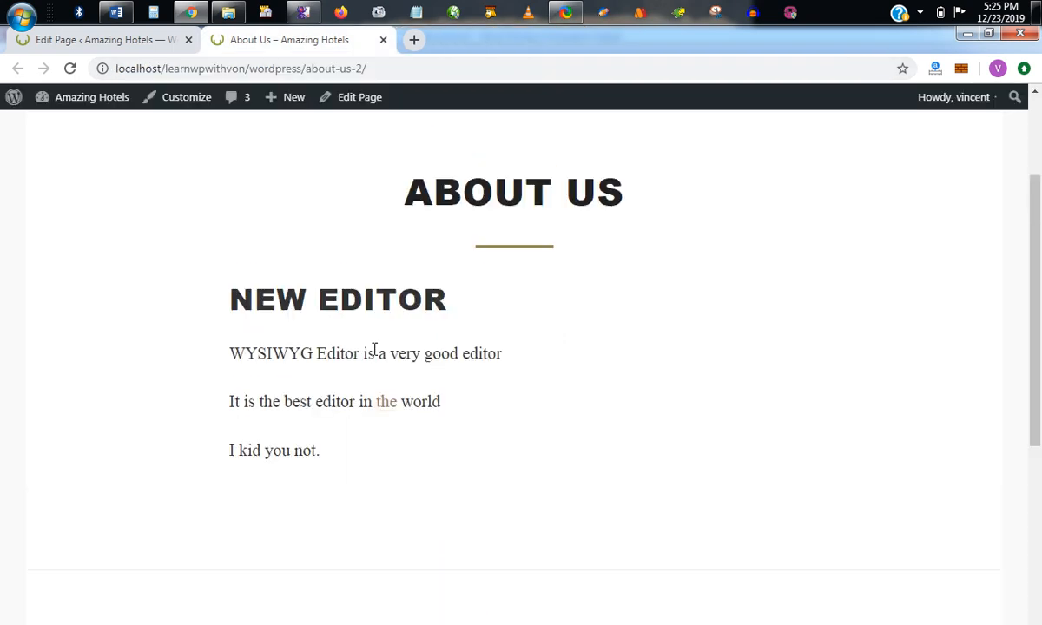
pyautogui.keyDown('ctrl'); pyautogui.click(386, 412); pyautogui.keyUp('ctrl')
pyautogui.click(448, 42)
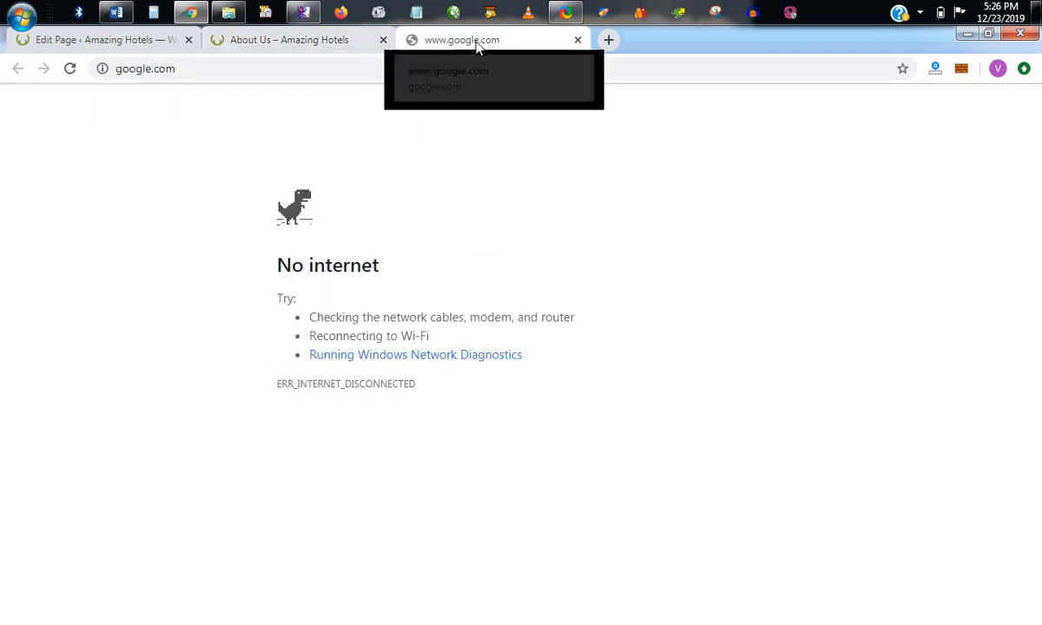
pyautogui.click(577, 39)
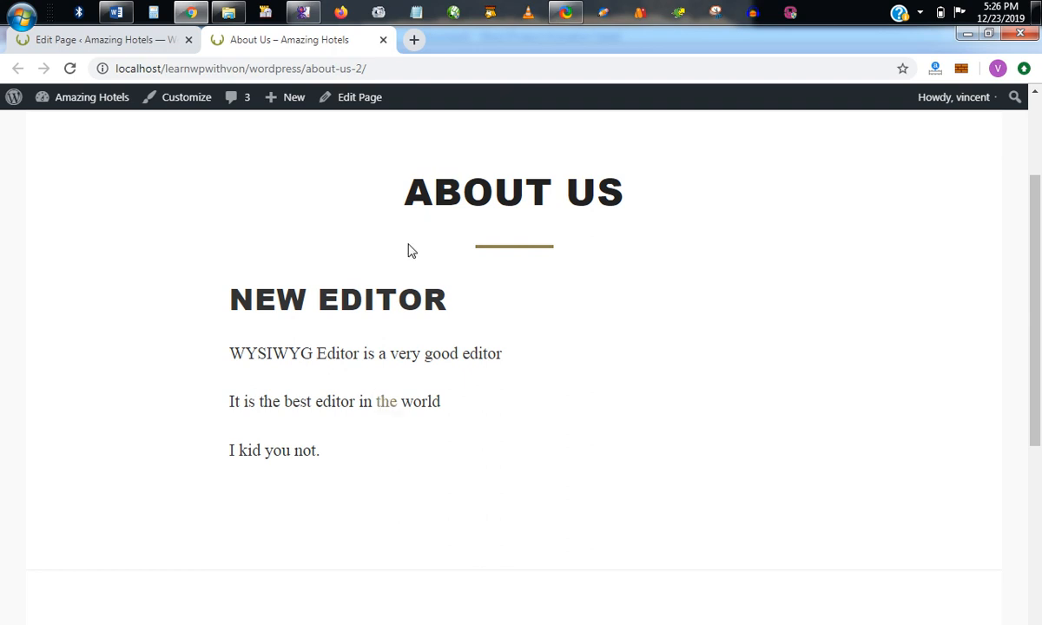
pyautogui.click(97, 40)
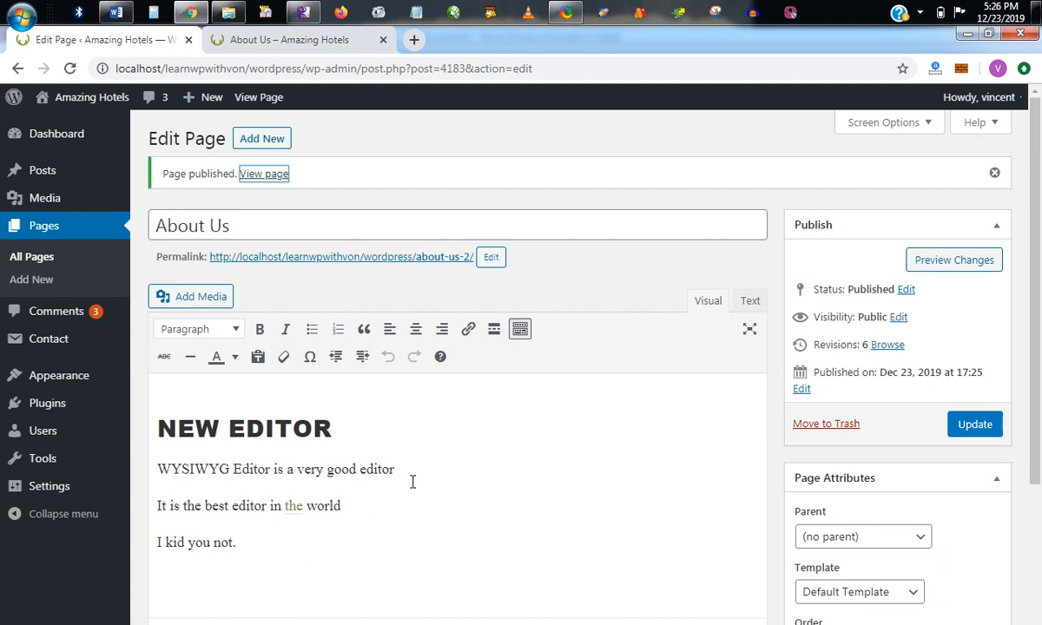
# Open the link on "the" for editing, keep its URL, and remove the link from the word.
pyautogui.scroll(-2, 412, 482)
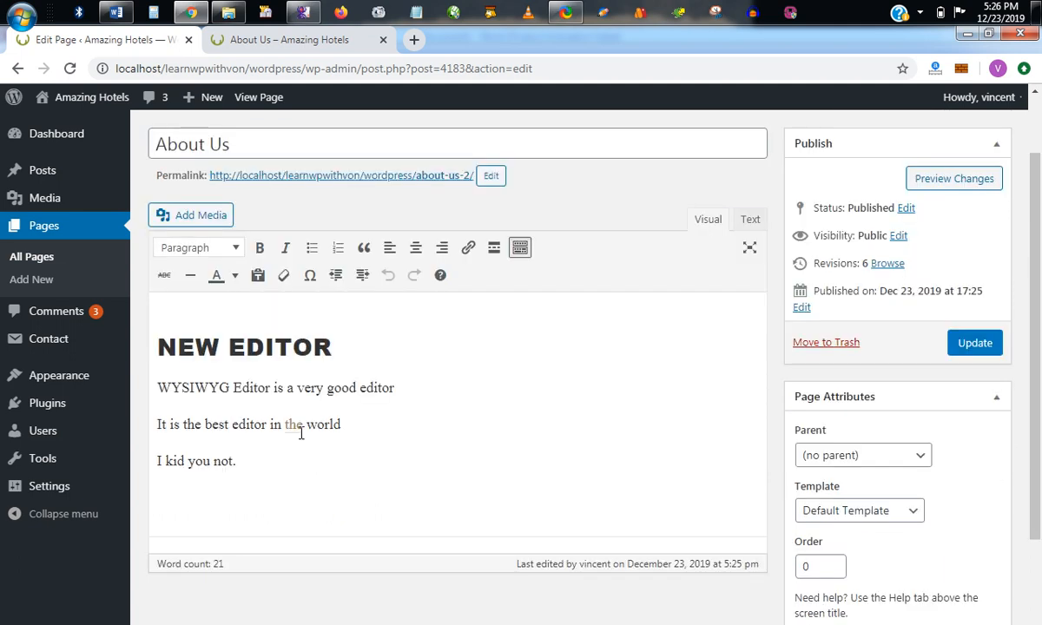
pyautogui.moveTo(285, 423)
pyautogui.mouseDown()
pyautogui.moveTo(302, 423)
pyautogui.moveTo(284, 424)
pyautogui.mouseUp()
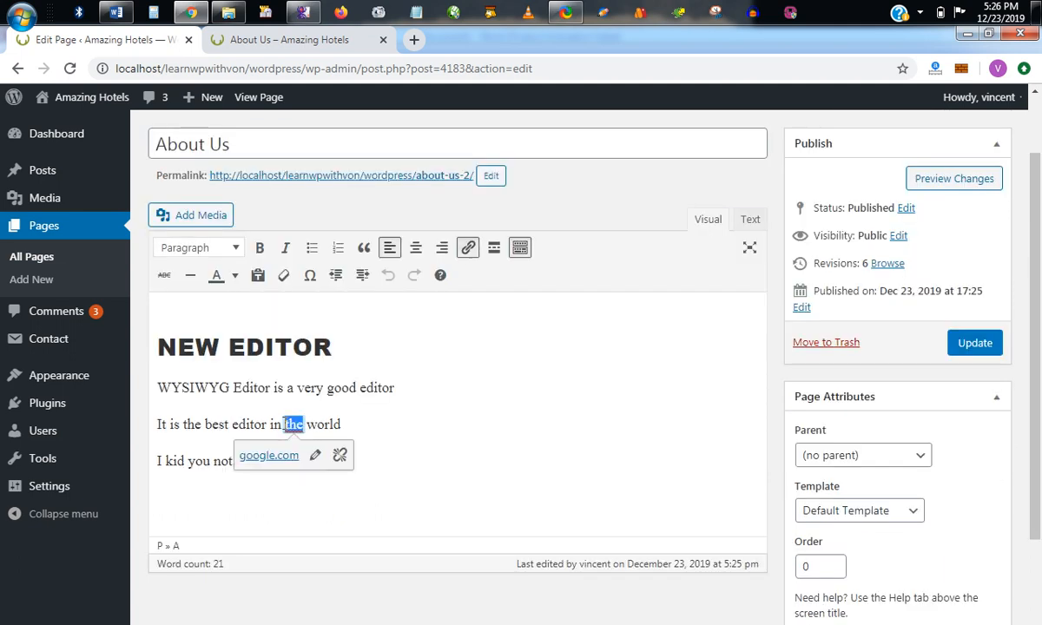
pyautogui.click(315, 458)
pyautogui.click(441, 458)
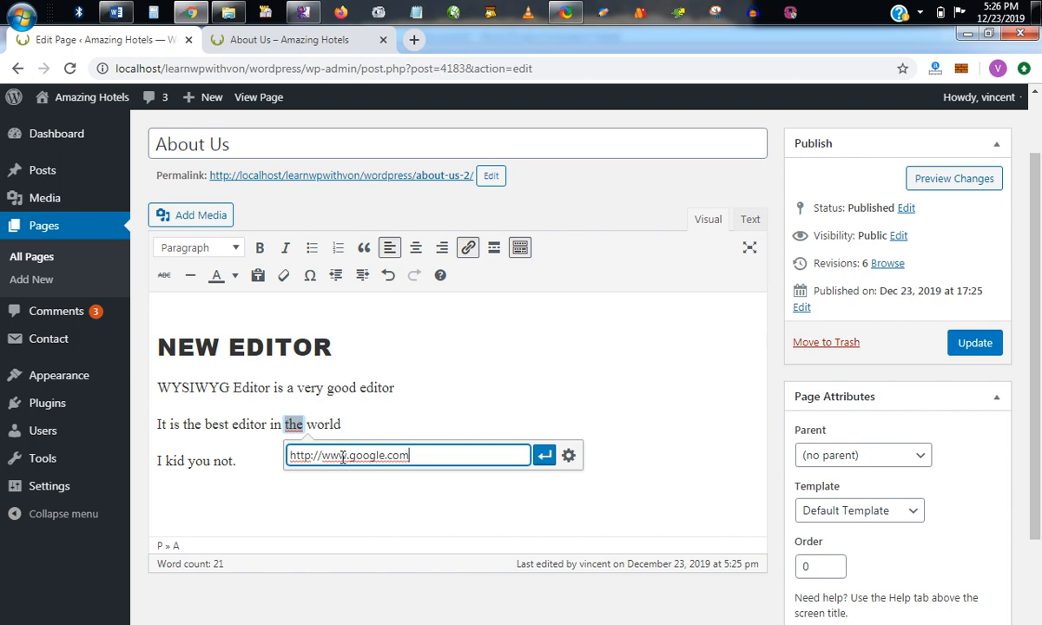
pyautogui.click(543, 455)
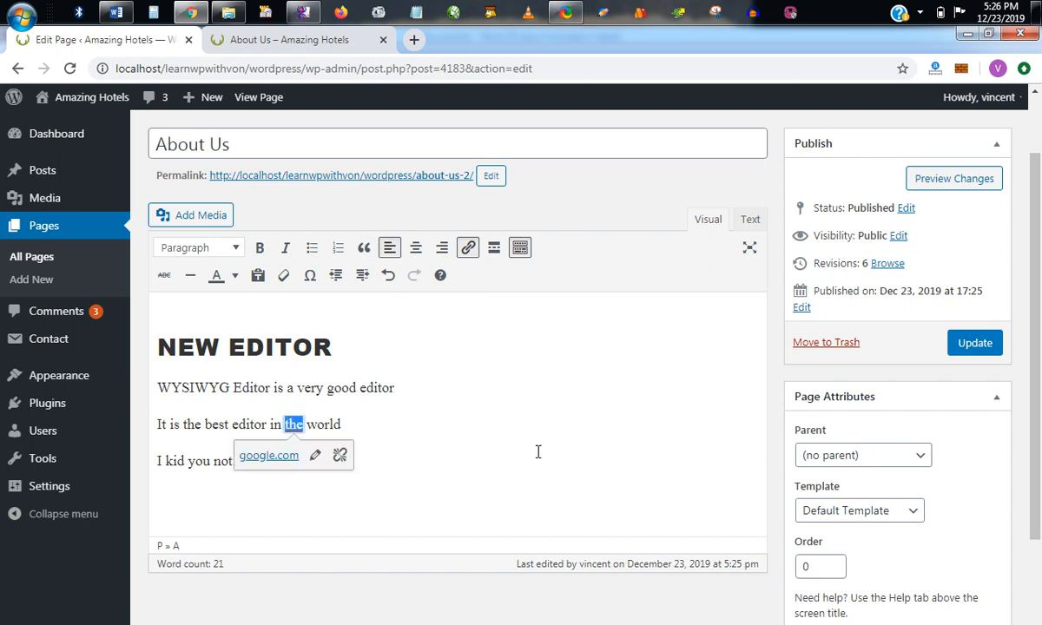
pyautogui.click(339, 458)
pyautogui.click(352, 426)
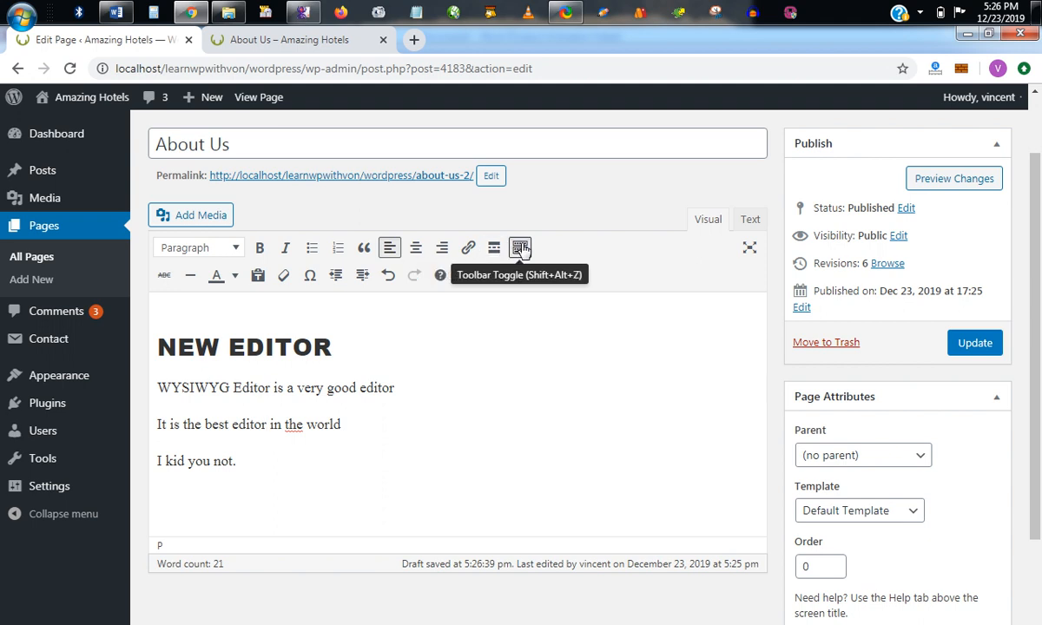
# Hide and show the editor's second row of formatting options, and strike through "Editor" in the WYSIWYG sentence.
pyautogui.click(520, 248)
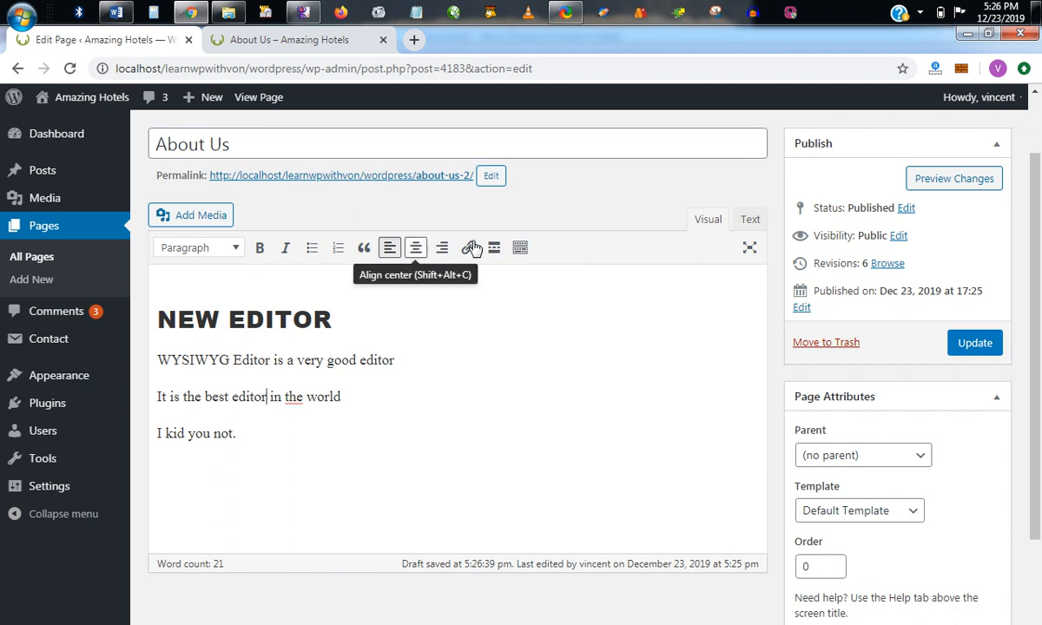
pyautogui.click(520, 249)
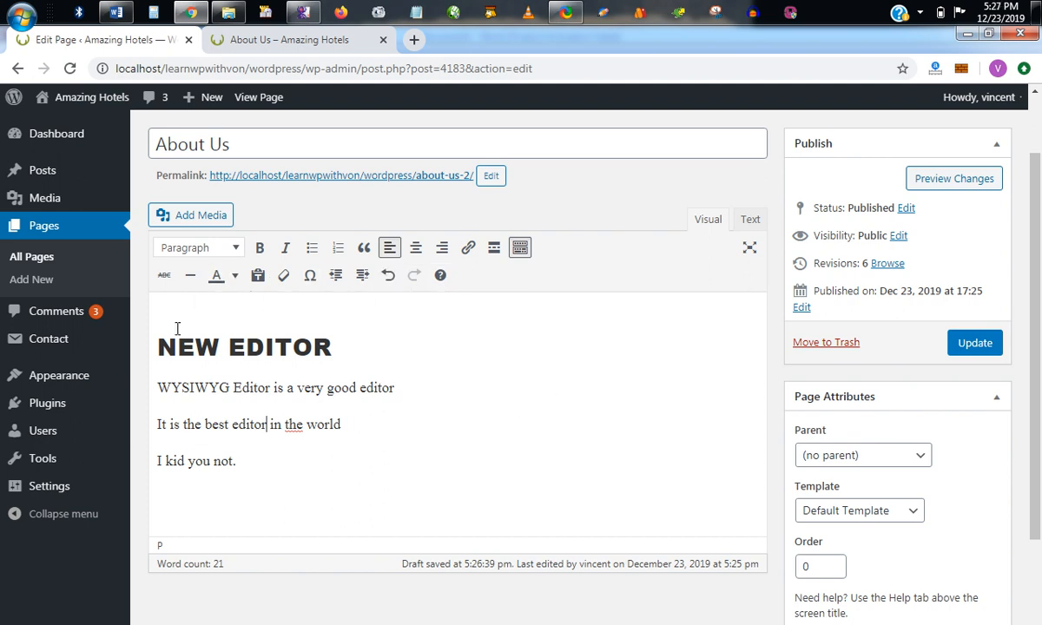
pyautogui.moveTo(231, 388); pyautogui.dragTo(272, 388)
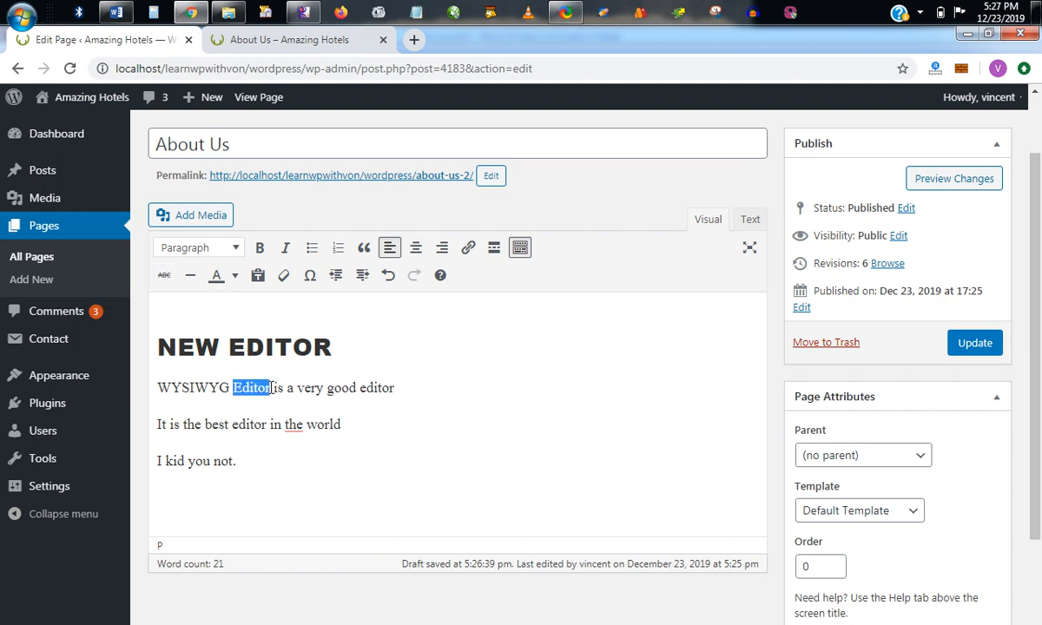
pyautogui.click(162, 276)
pyautogui.click(306, 409)
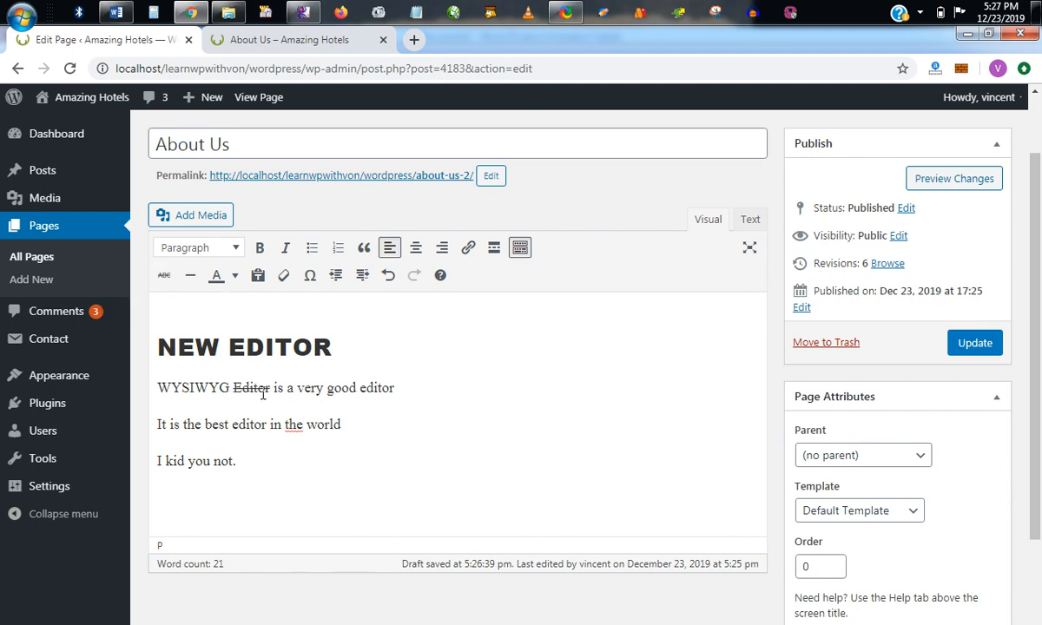
# Preview the changes to examine the struck-through word, and return to the editor.
pyautogui.click(956, 179)
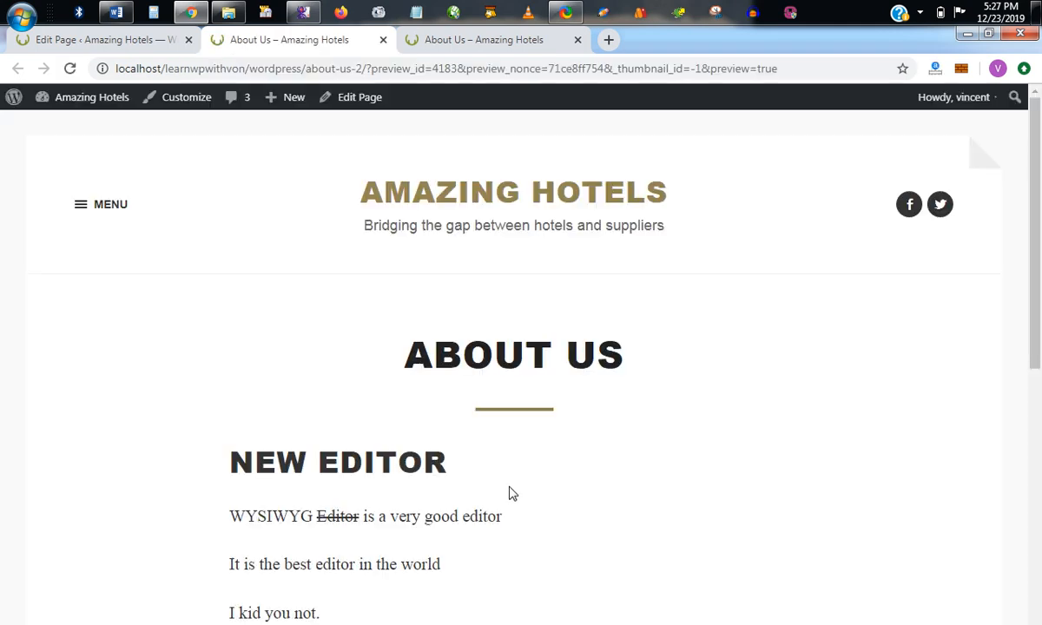
pyautogui.scroll(-1, 387, 426)
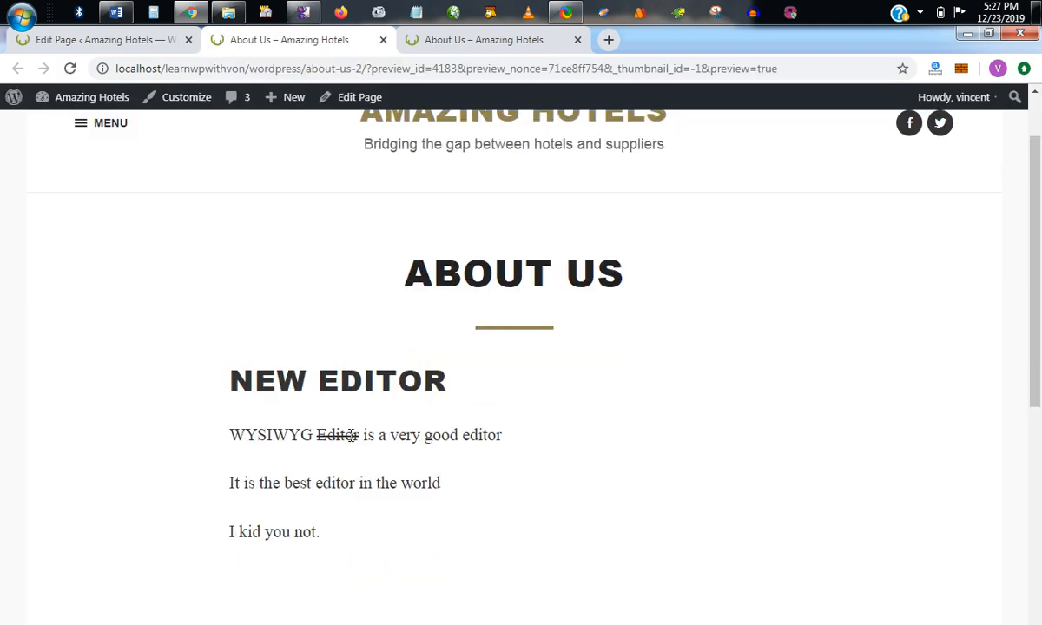
pyautogui.click(143, 42)
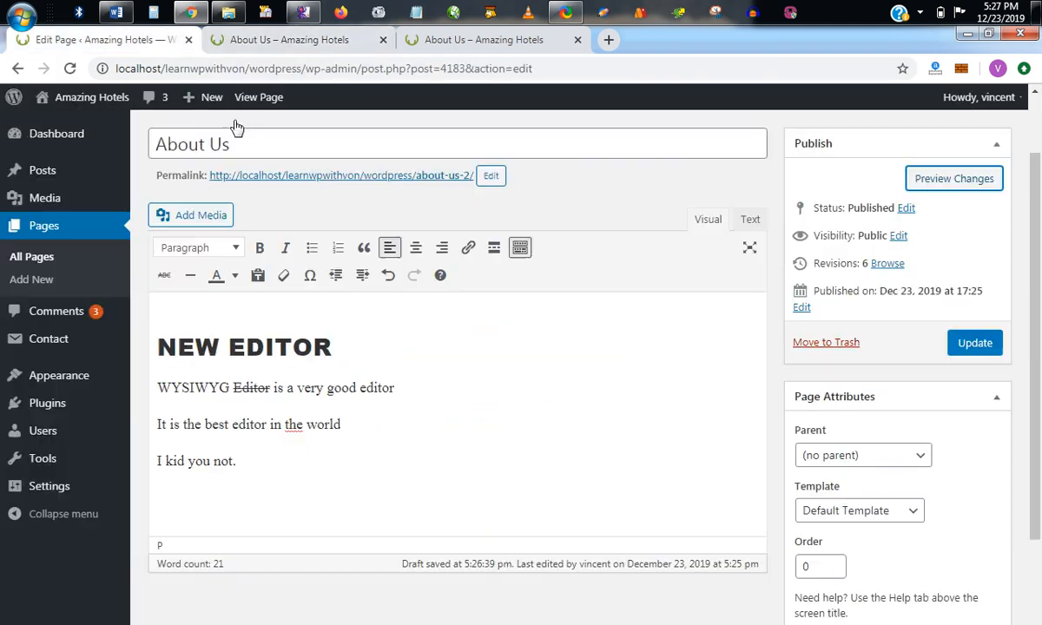
# Remove the strikethrough from the word "Editor" in the WYSIWYG sentence.
pyautogui.doubleClick(251, 388)
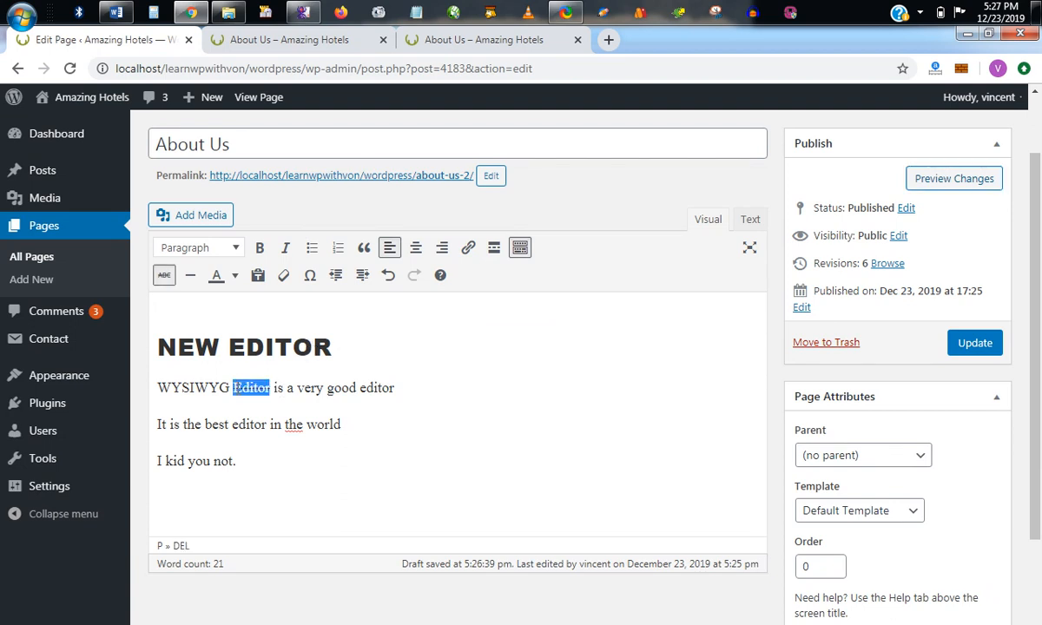
pyautogui.click(164, 276)
pyautogui.click(283, 382)
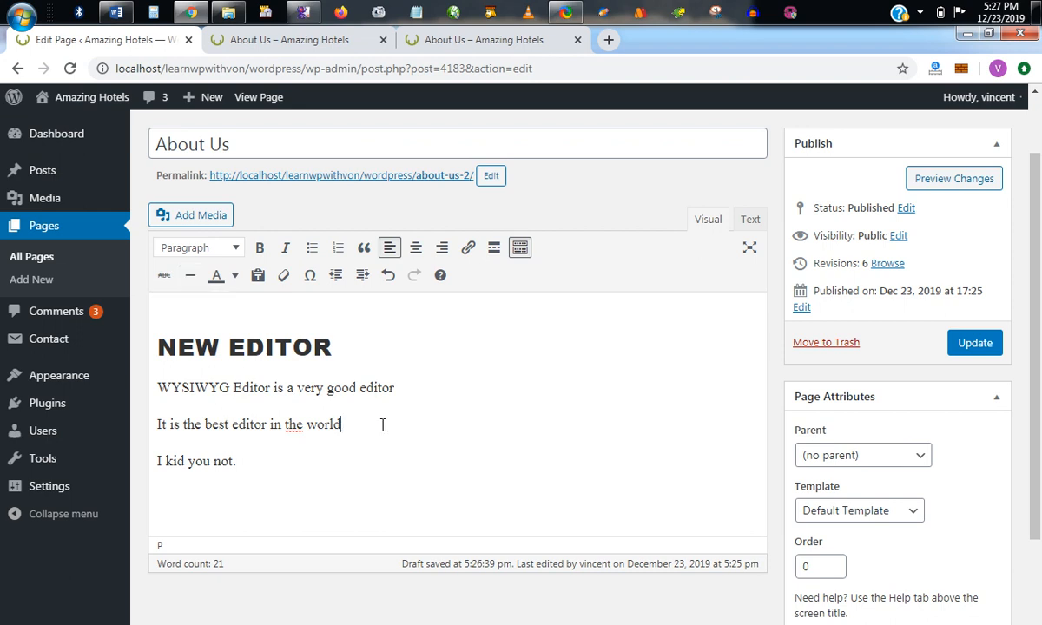
# Start a new paragraph below "I kid you not." and insert a horizontal line there.
pyautogui.click(306, 469)
pyautogui.press('Return')
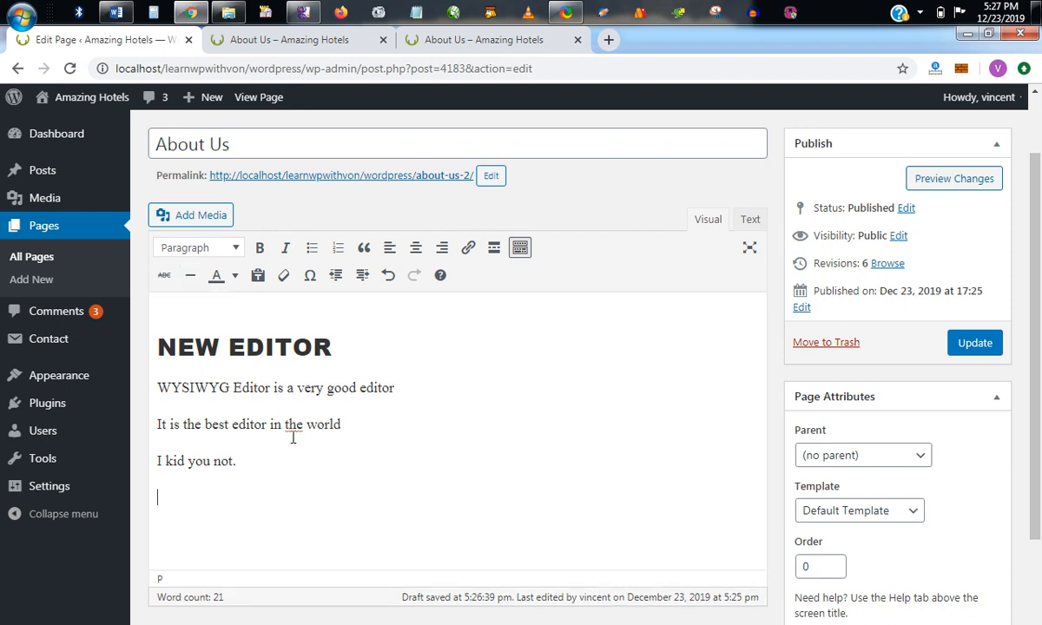
pyautogui.click(190, 274)
# Preview the page to examine the horizontal line, return to the editor, and undo the line.
pyautogui.click(884, 169)
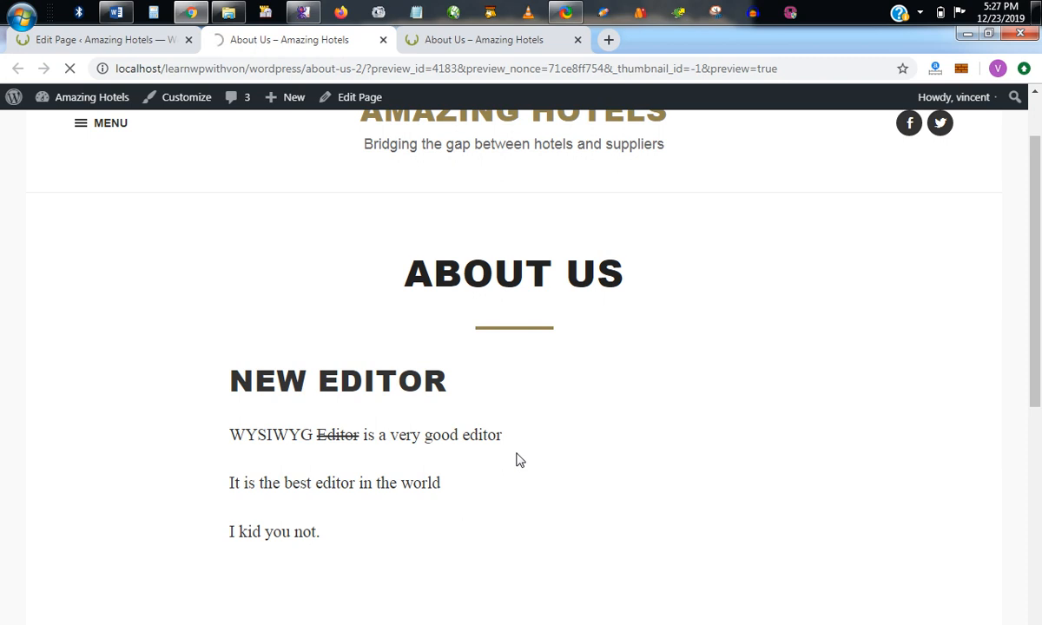
pyautogui.scroll(-4, 515, 451)
pyautogui.scroll(1, 514, 457)
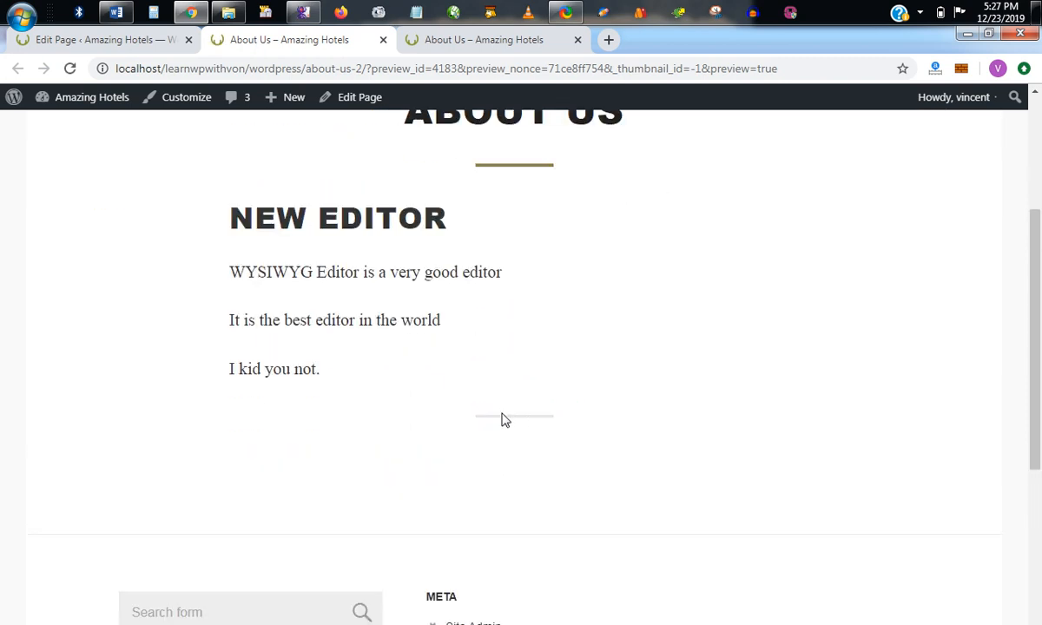
pyautogui.scroll(2, 531, 323)
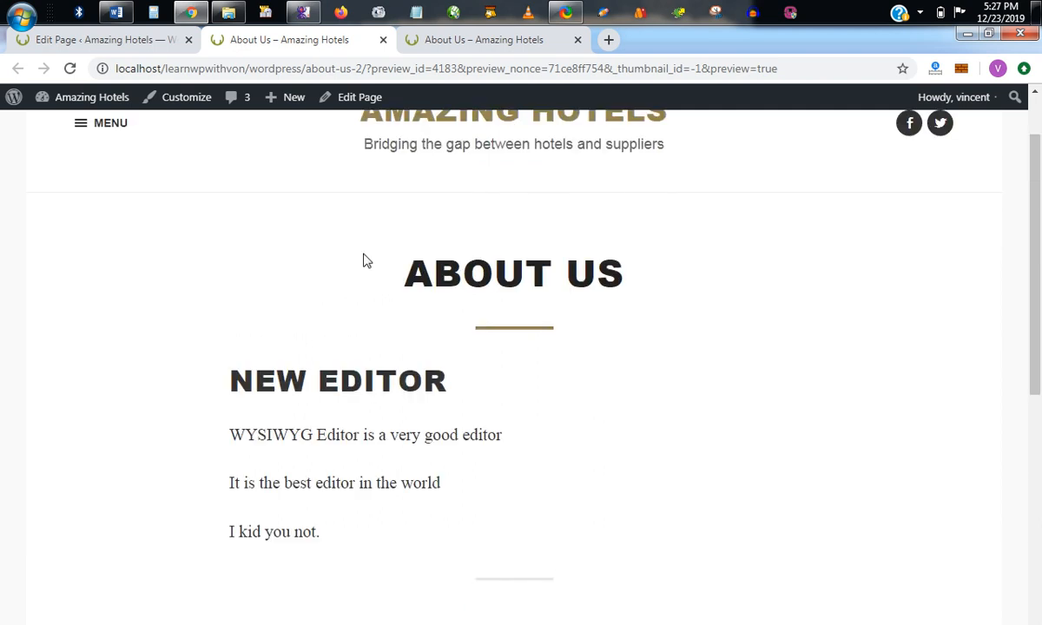
pyautogui.click(147, 41)
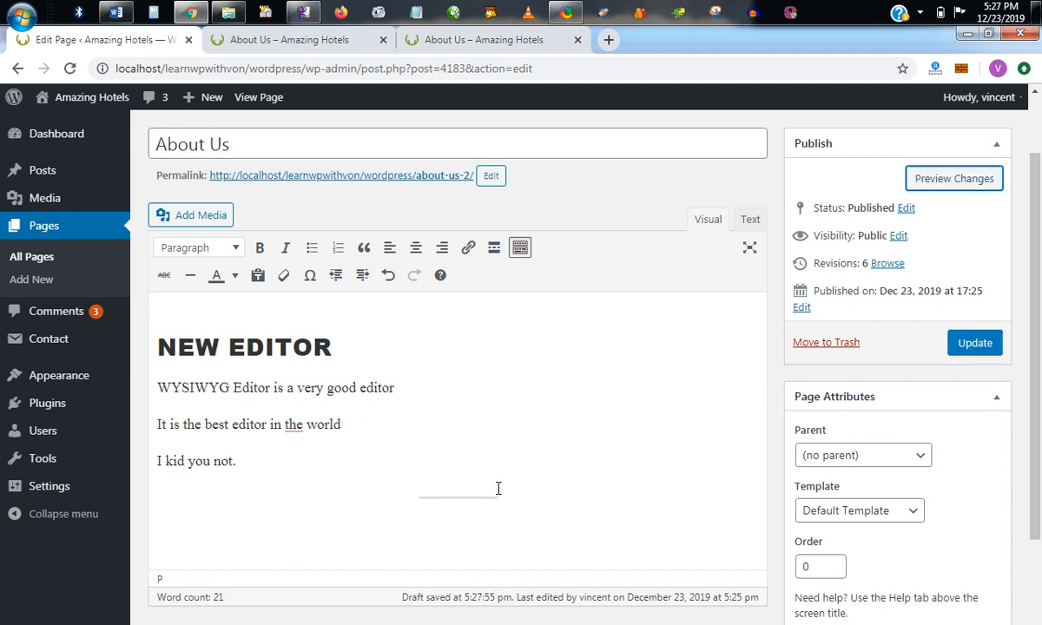
pyautogui.hotkey('ctrl', 'z')
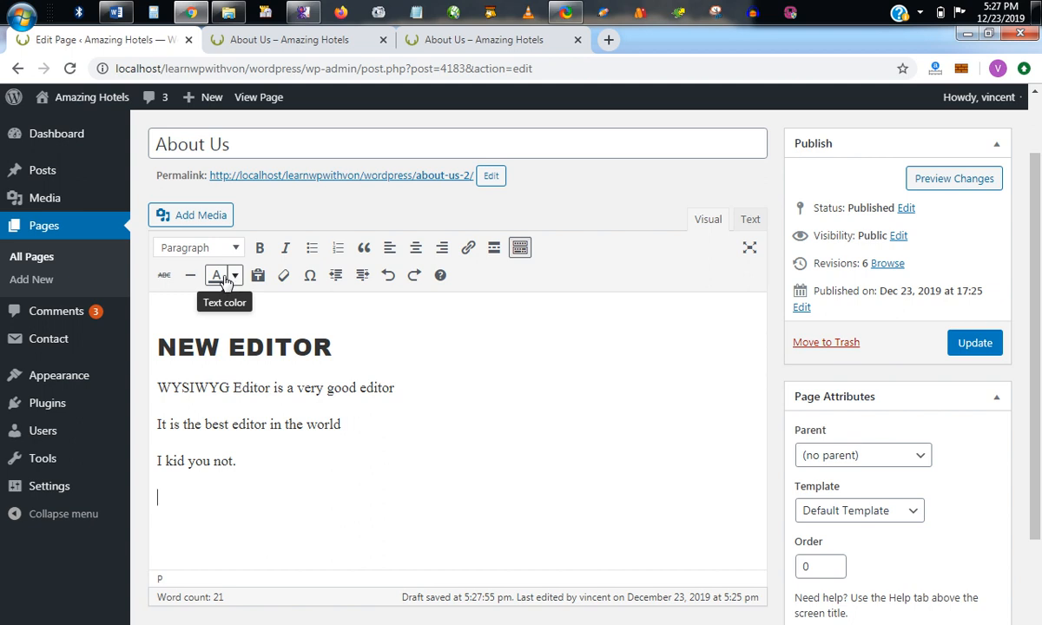
# Try a brownish-orange text color on "NEW" in the heading, and set the word's final color to red.
pyautogui.moveTo(156, 345); pyautogui.dragTo(220, 348)
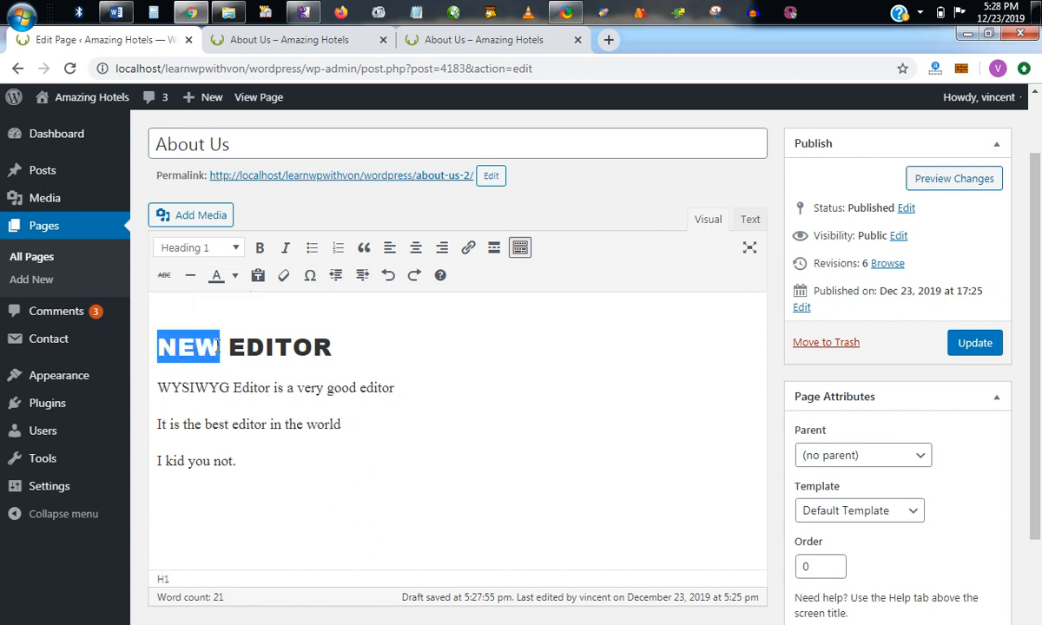
pyautogui.click(233, 275)
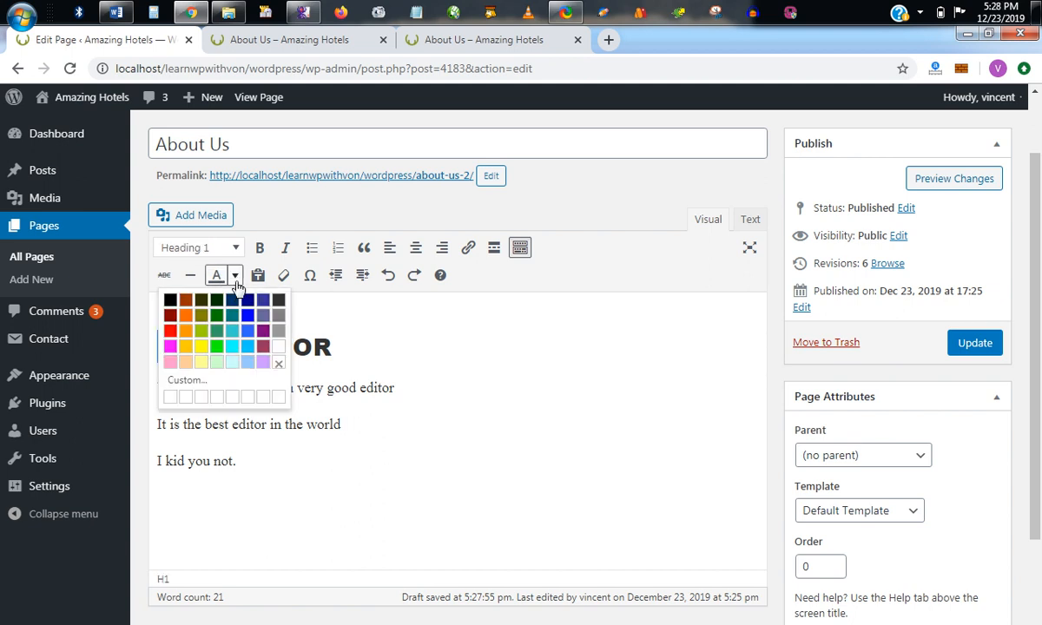
pyautogui.click(185, 302)
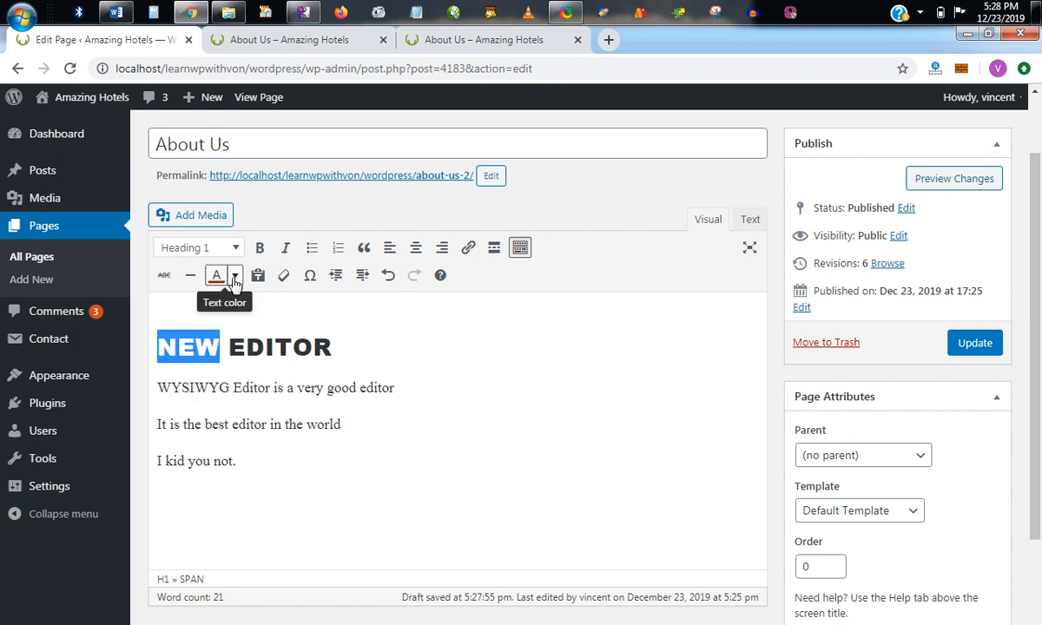
pyautogui.click(233, 277)
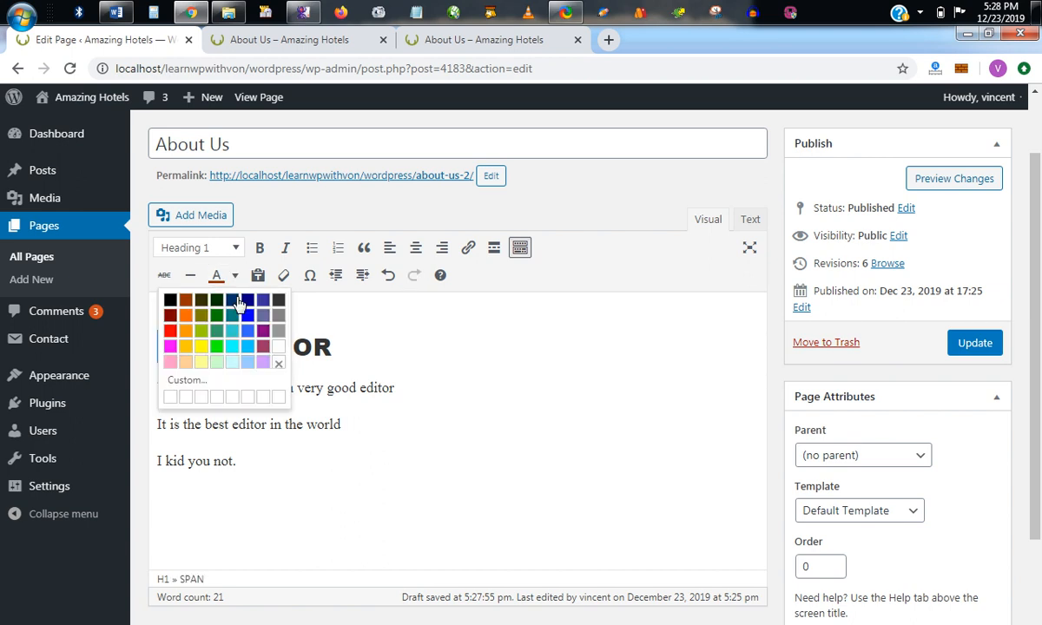
pyautogui.click(170, 331)
pyautogui.click(277, 387)
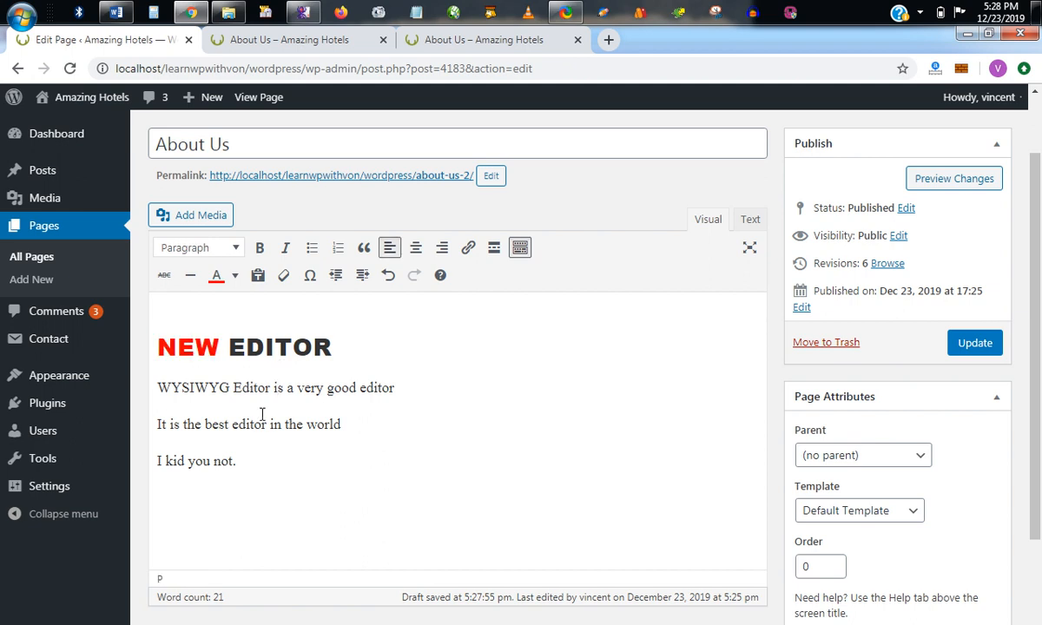
# Preview the changes to examine the colored heading word, and return to the editor.
pyautogui.click(916, 180)
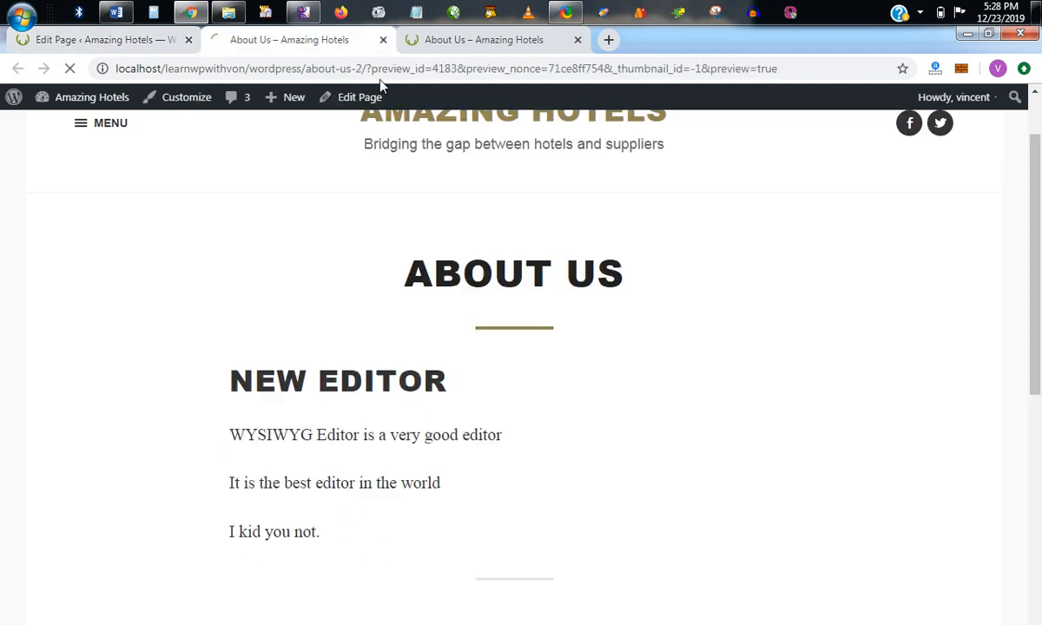
pyautogui.scroll(-2, 290, 403)
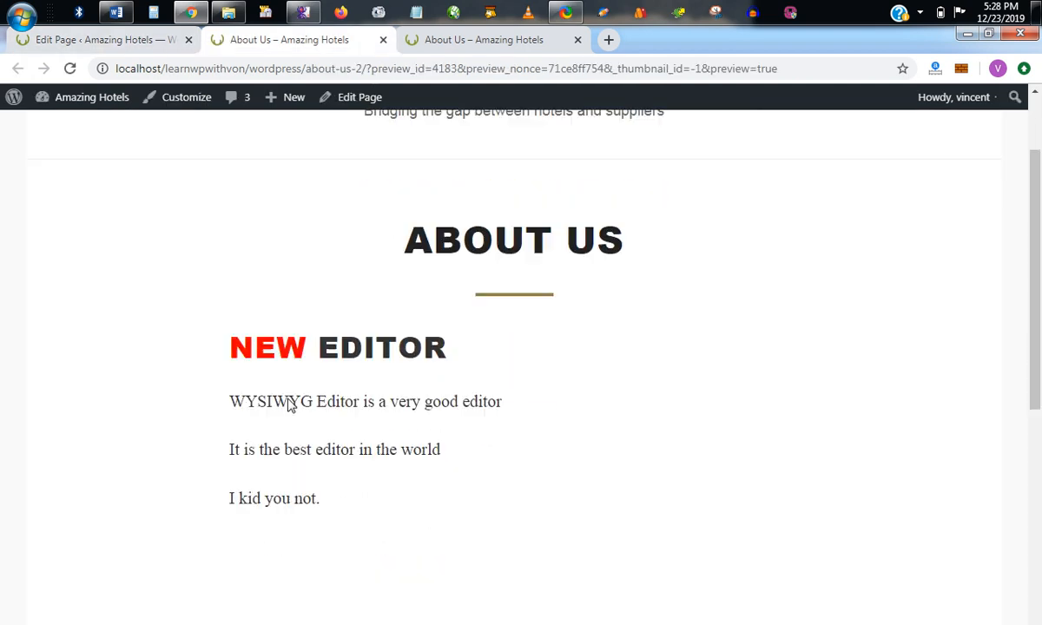
pyautogui.scroll(-1, 290, 404)
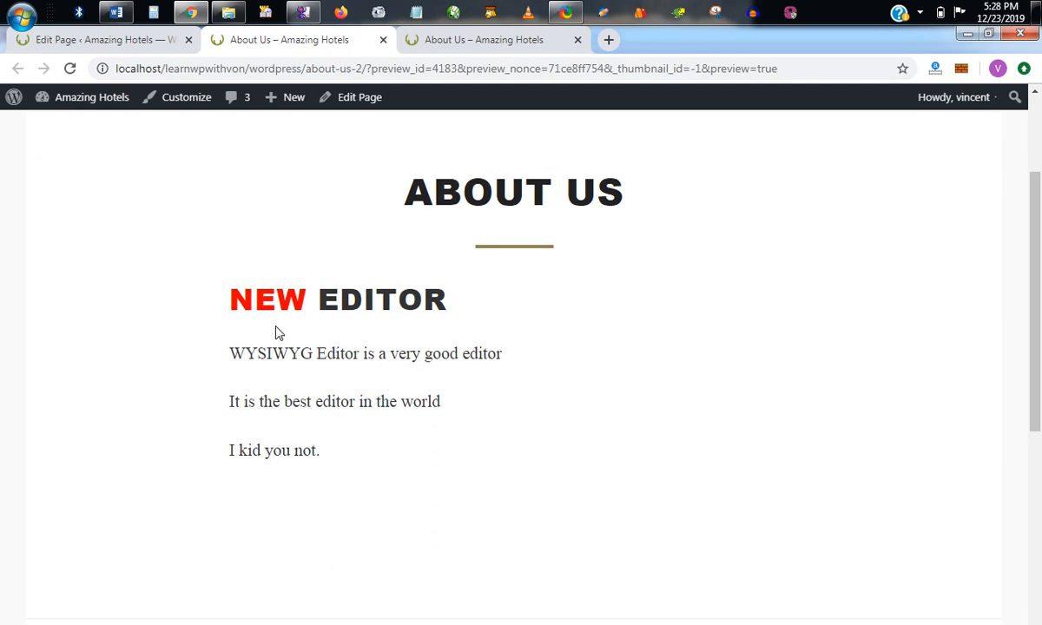
pyautogui.click(64, 45)
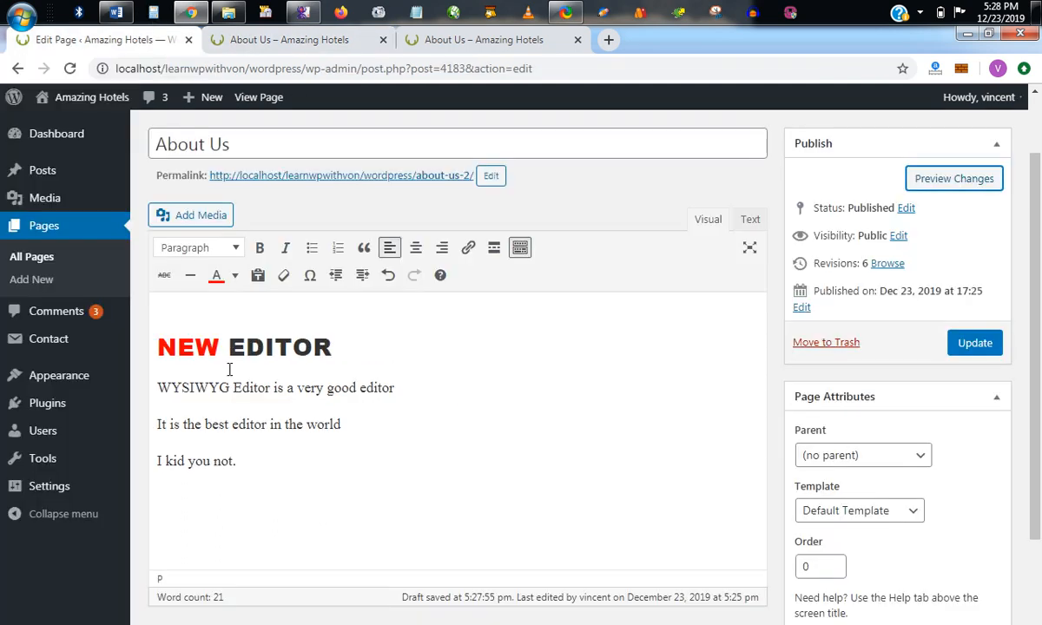
# Open the custom text color picker to examine its hex code entry, and cancel without choosing a color.
pyautogui.click(233, 276)
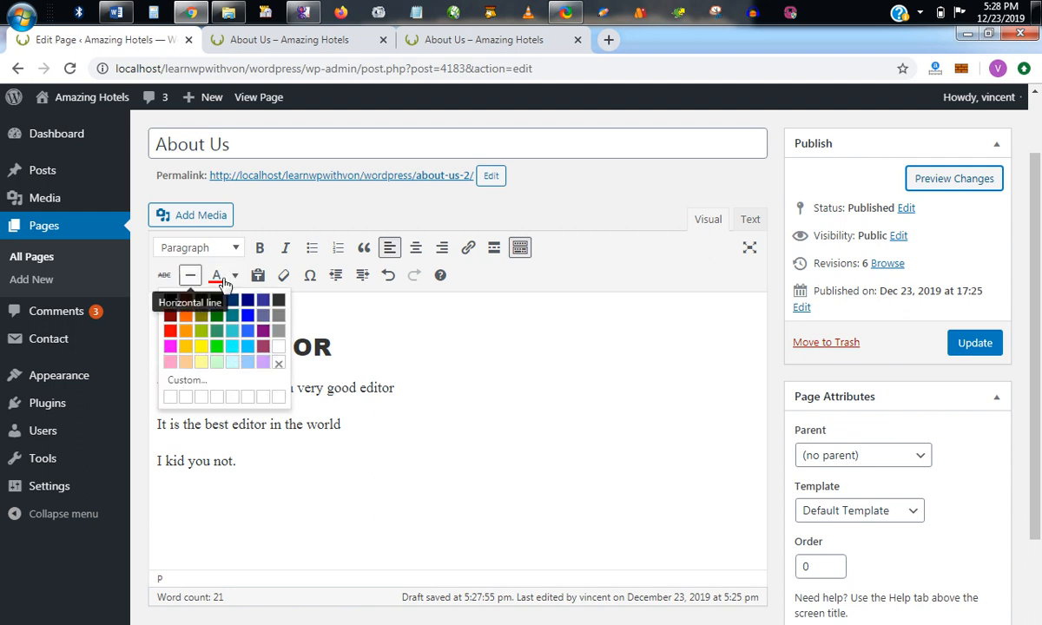
pyautogui.click(215, 380)
pyautogui.moveTo(646, 381); pyautogui.dragTo(612, 382)
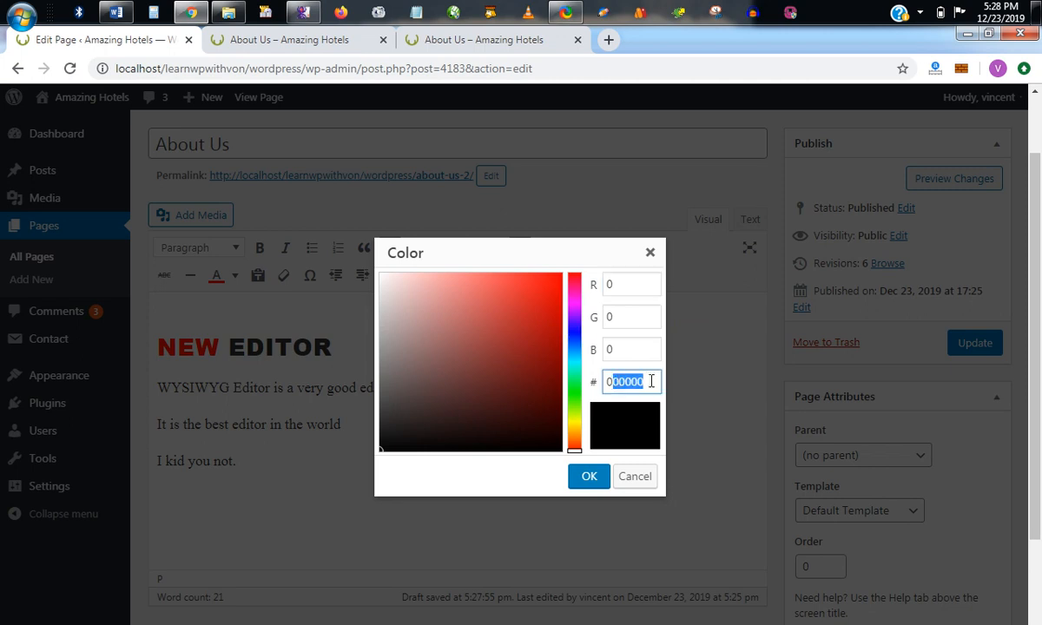
pyautogui.click(636, 479)
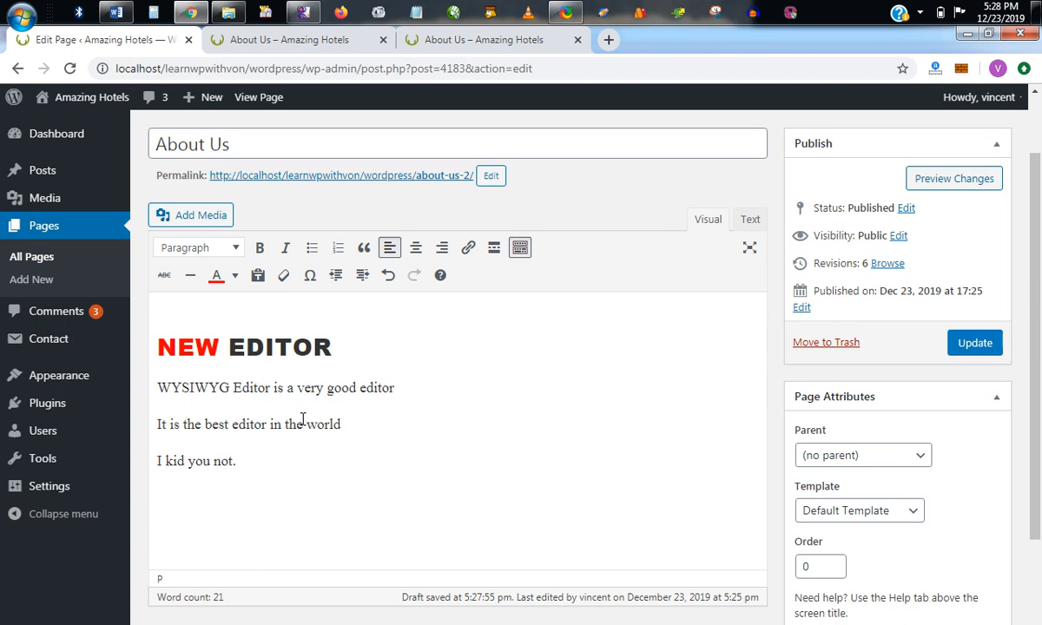
# Add an empty paragraph below "I kid you not." and copy both the bold and italic lines from the Word document.
pyautogui.click(259, 278)
pyautogui.click(261, 468)
pyautogui.press('Return')
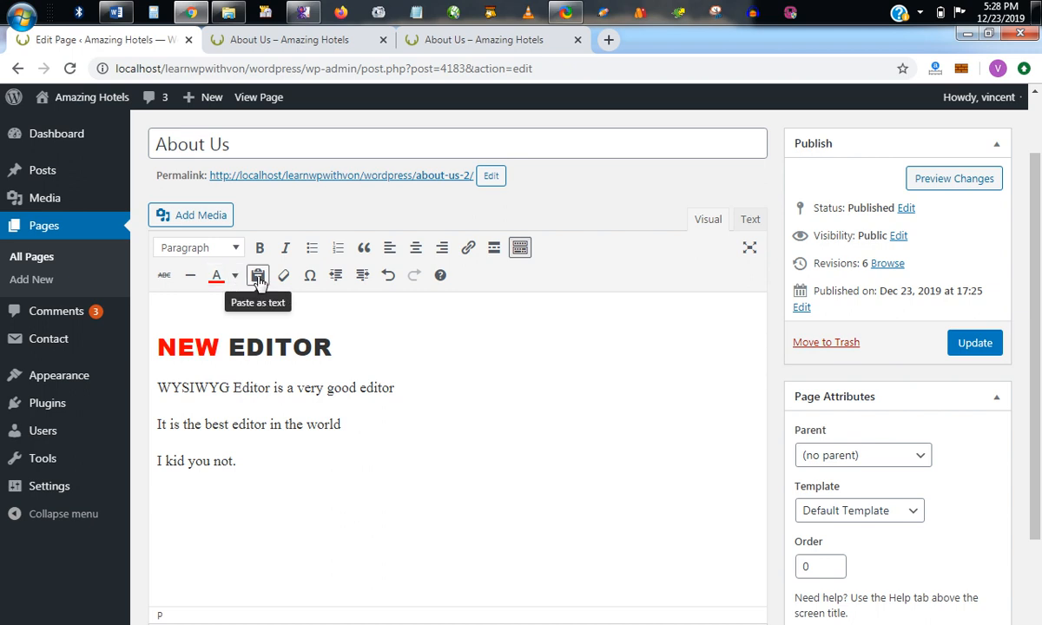
pyautogui.click(116, 12)
pyautogui.moveTo(644, 330); pyautogui.dragTo(418, 313)
pyautogui.click(452, 327)
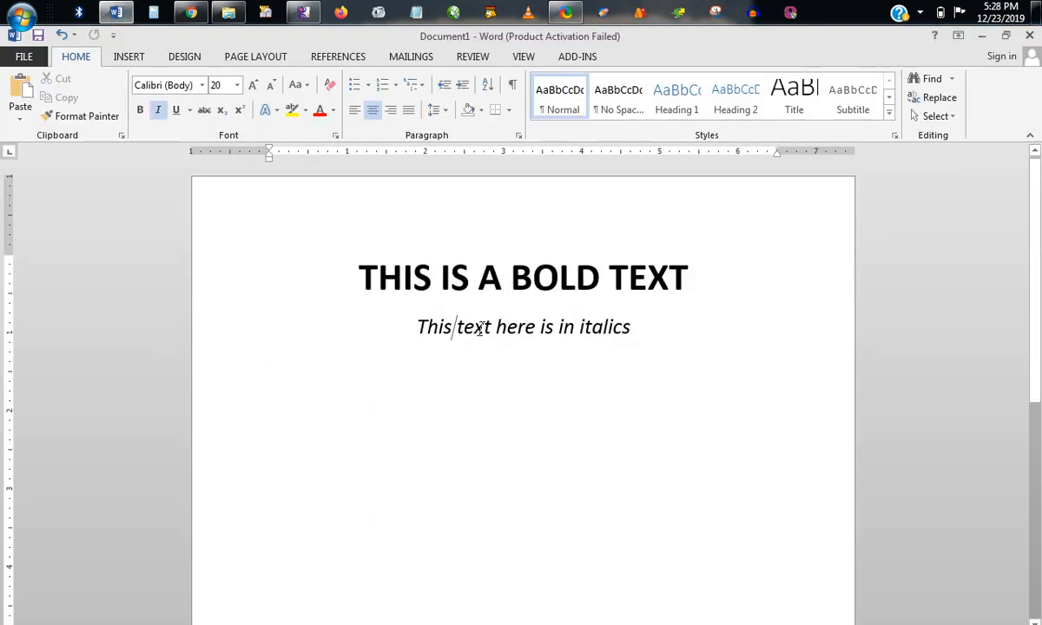
pyautogui.moveTo(631, 327); pyautogui.dragTo(340, 278)
pyautogui.hotkey('ctrl', 'c')
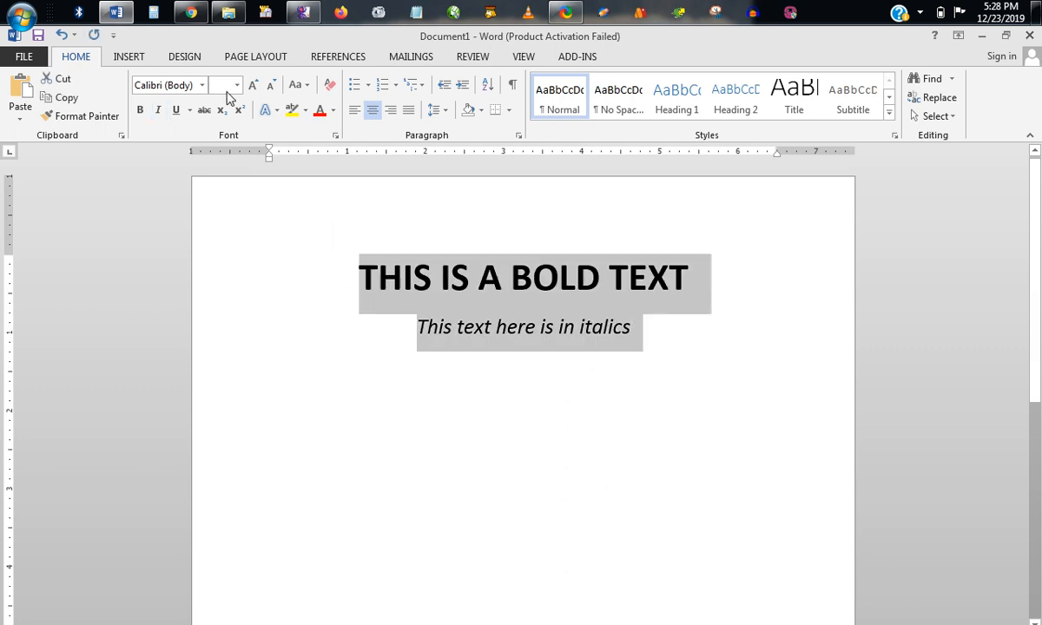
# Back in the WordPress editor, paste the copied lines into the empty paragraph with formatting, and check their bold and italic styles.
pyautogui.click(192, 13)
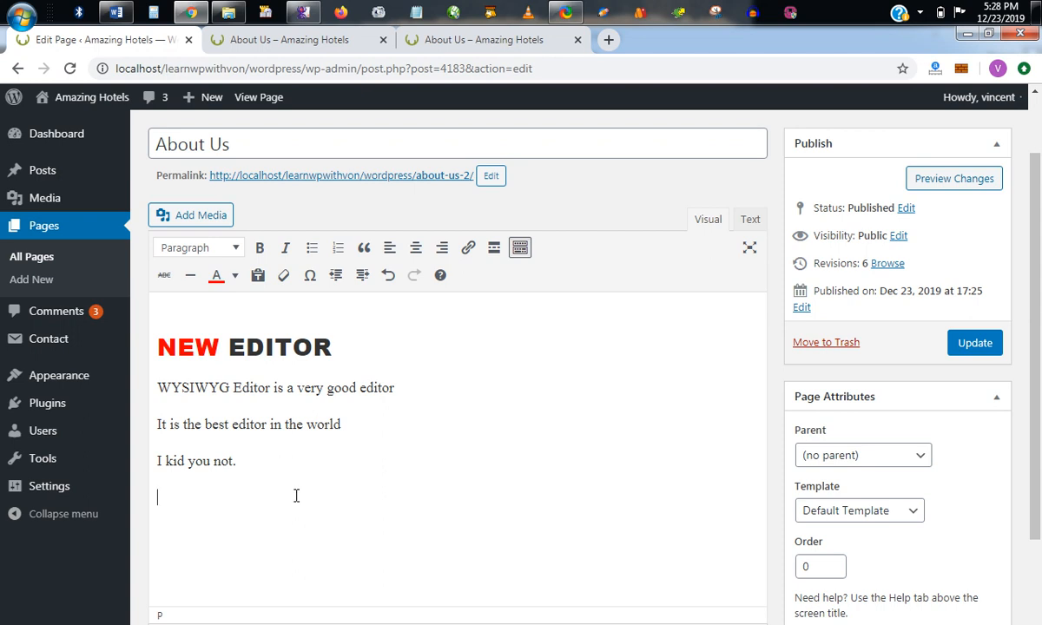
pyautogui.hotkey('ctrl', 'v')
pyautogui.click(196, 460)
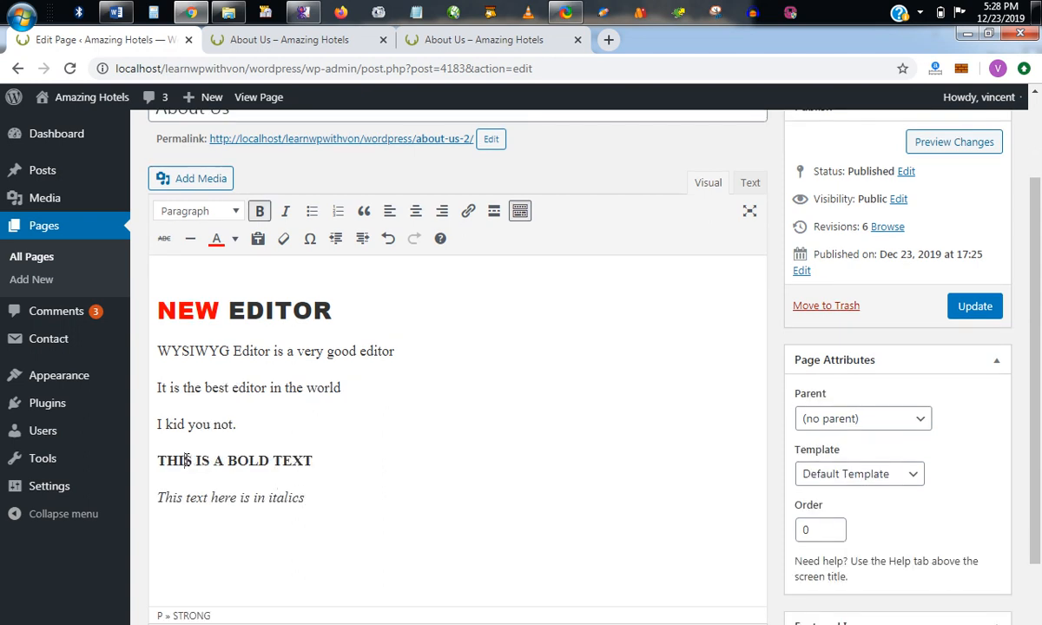
pyautogui.click(205, 499)
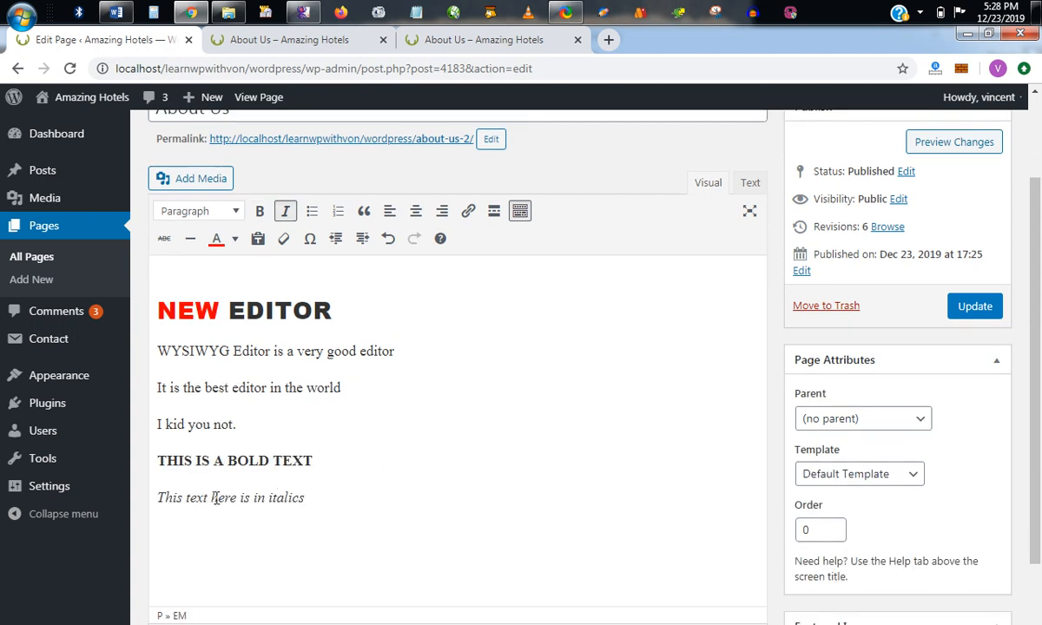
# Preview the page, compare the pasted lines with the originals in Word, and return to the WordPress editor.
pyautogui.click(945, 153)
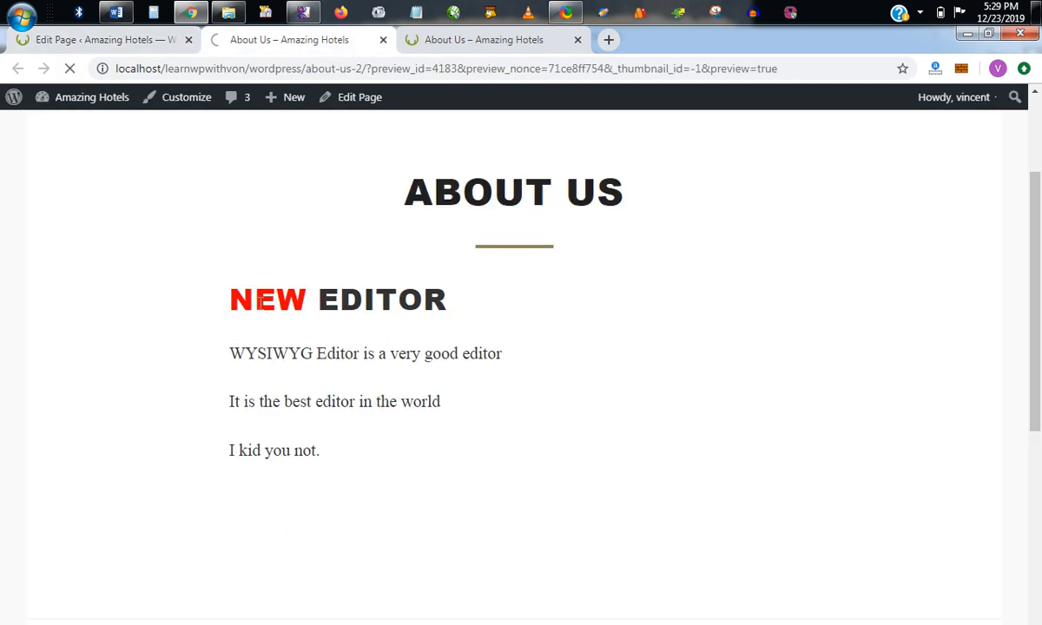
pyautogui.scroll(2, 292, 426)
pyautogui.scroll(-4, 292, 426)
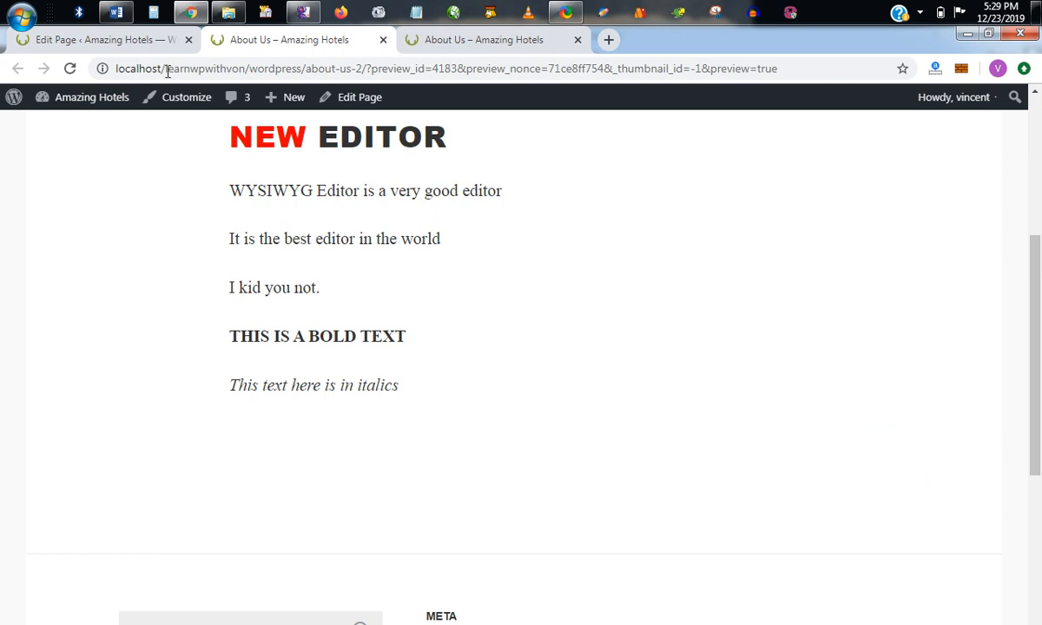
pyautogui.click(147, 39)
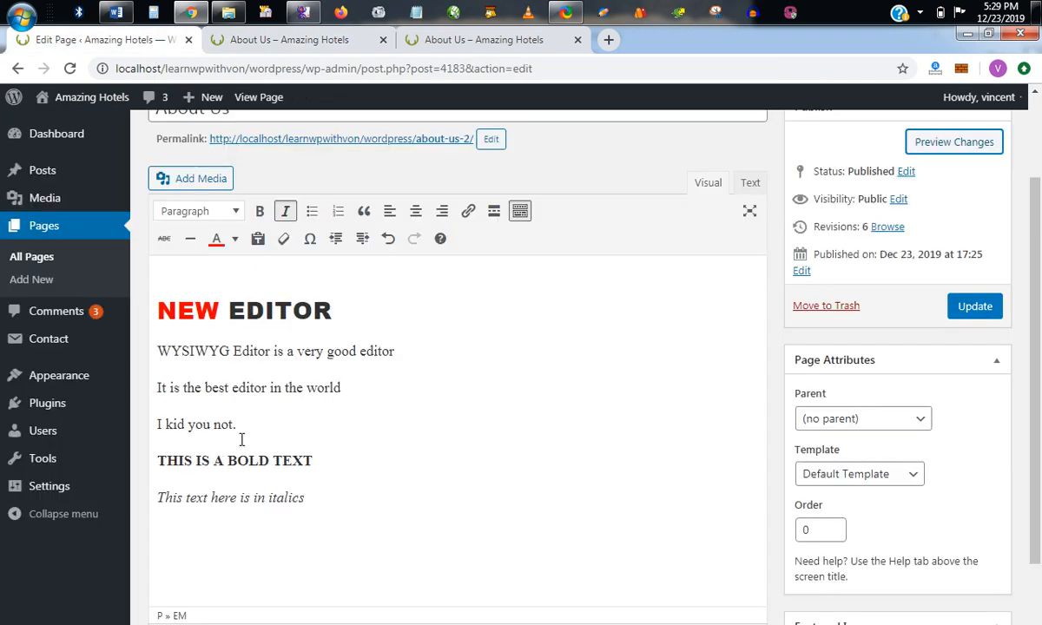
pyautogui.click(117, 12)
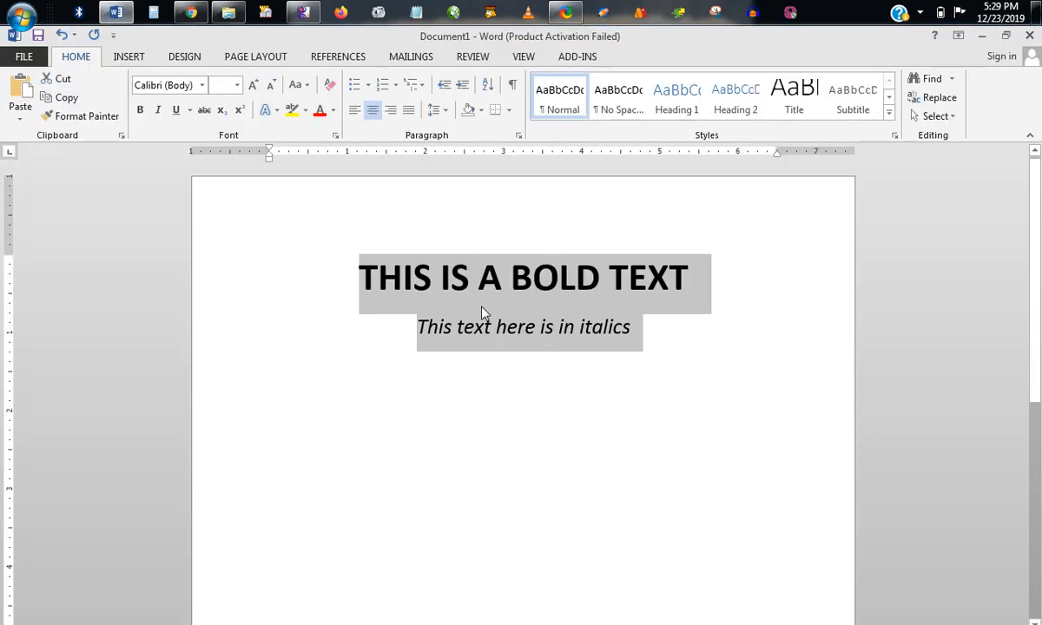
pyautogui.click(474, 282)
pyautogui.click(191, 12)
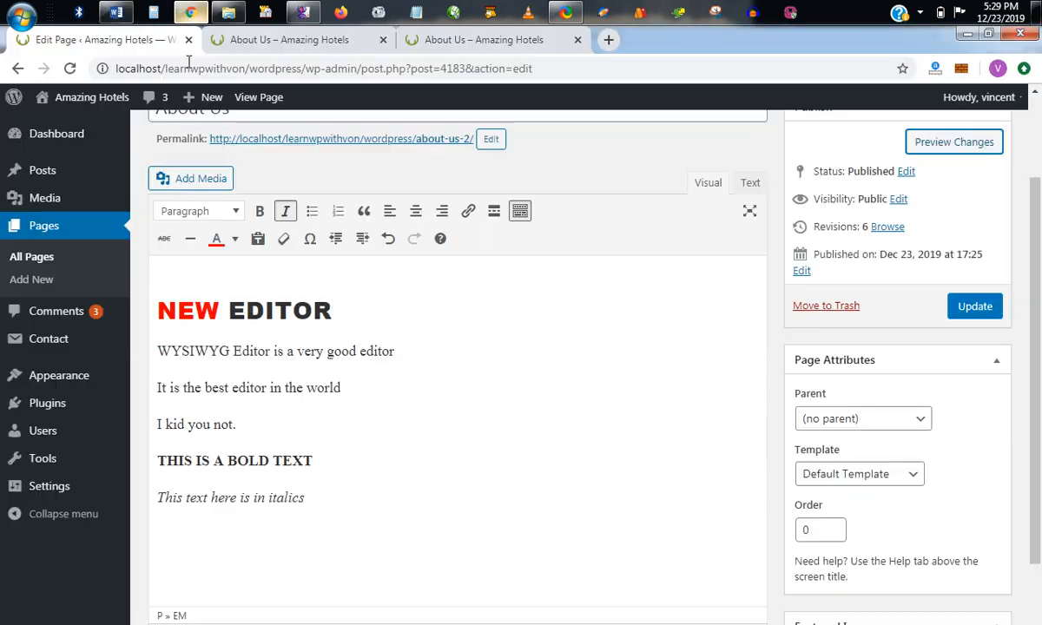
# Delete the pasted bold and italic lines below "I kid you not.".
pyautogui.click(333, 496)
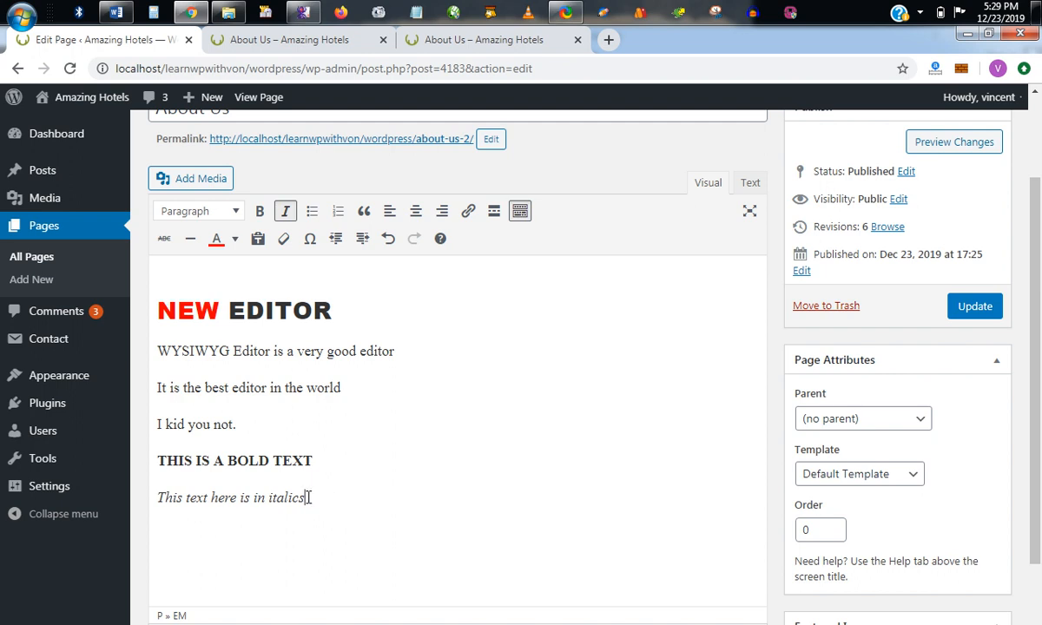
pyautogui.moveTo(309, 495); pyautogui.dragTo(163, 455)
pyautogui.press('BackSpace')
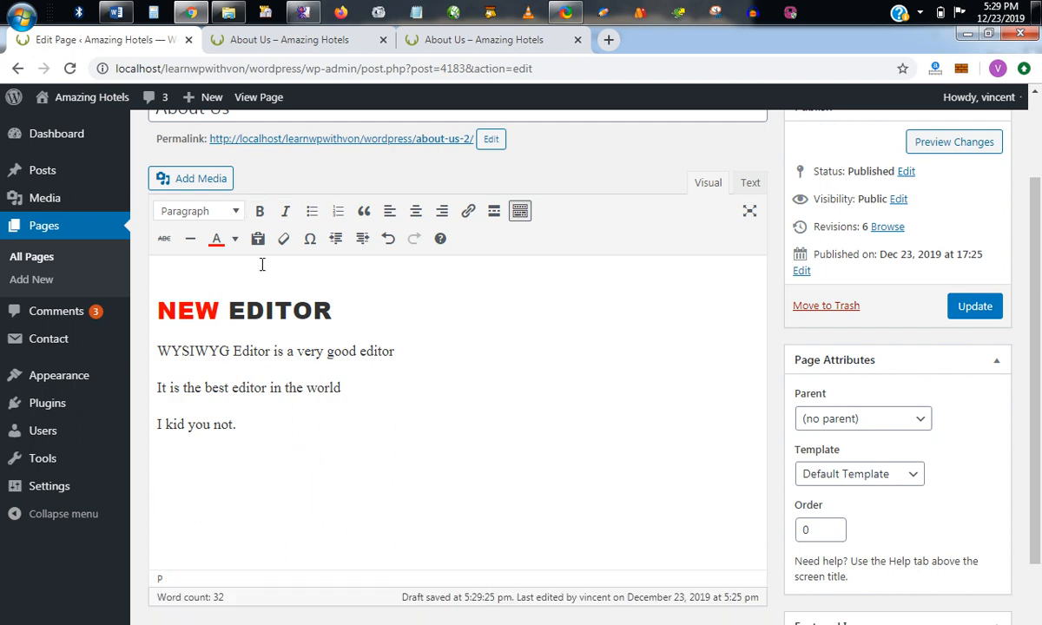
# Turn on Paste as text and paste the Word document's full text unformatted into the WordPress page below "I kid you not.".
pyautogui.click(257, 243)
pyautogui.click(116, 12)
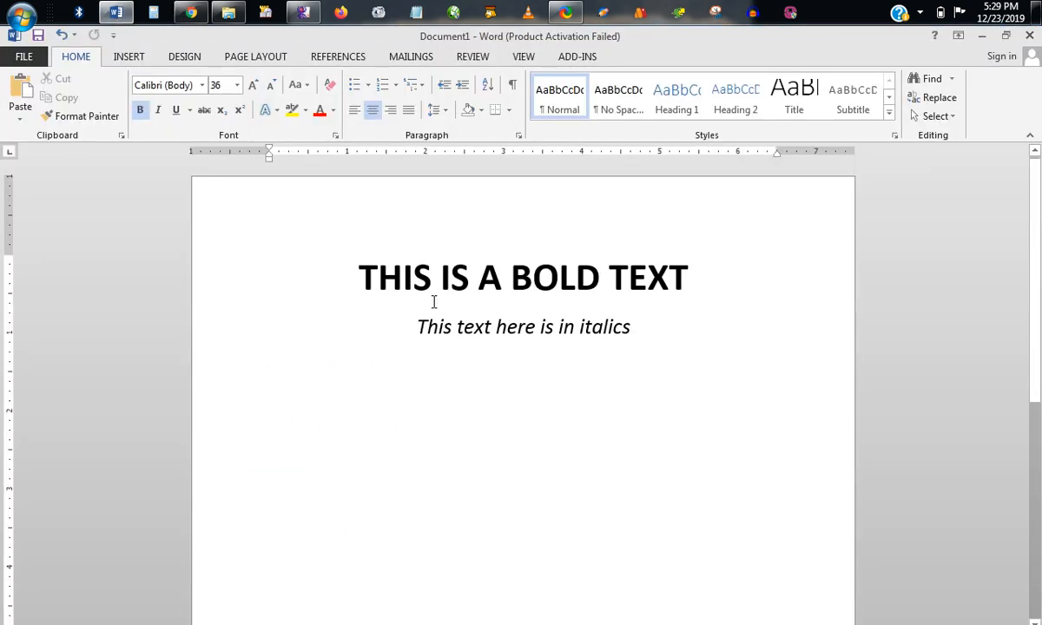
pyautogui.hotkey('ctrl', 'a')
pyautogui.hotkey('ctrl', 'c')
pyautogui.click(189, 10)
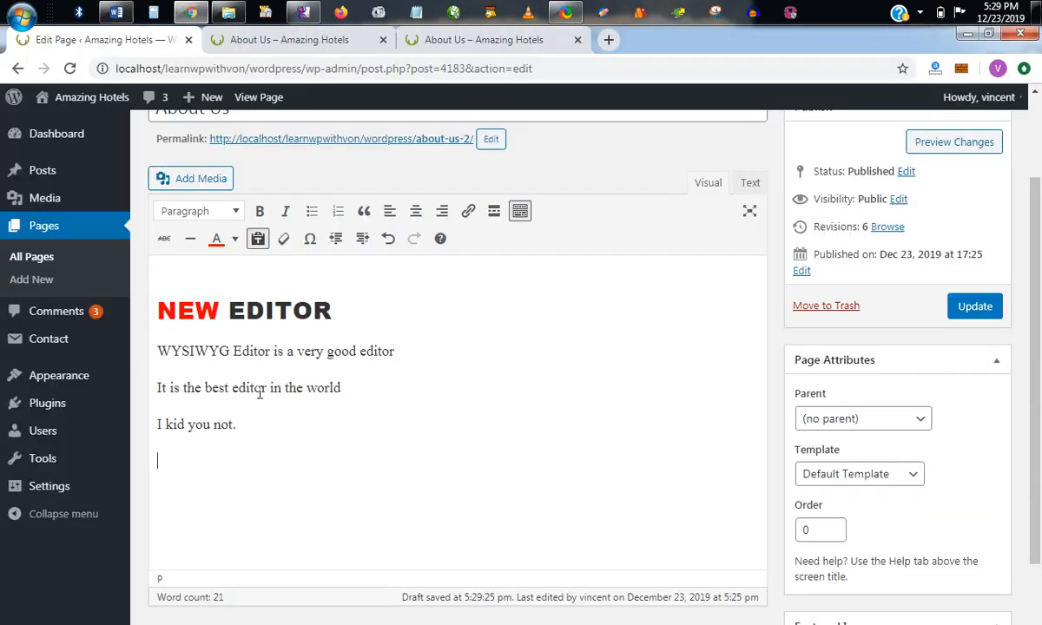
pyautogui.hotkey('ctrl', 'v')
pyautogui.moveTo(314, 461); pyautogui.dragTo(157, 460)
pyautogui.moveTo(304, 498); pyautogui.dragTo(157, 498)
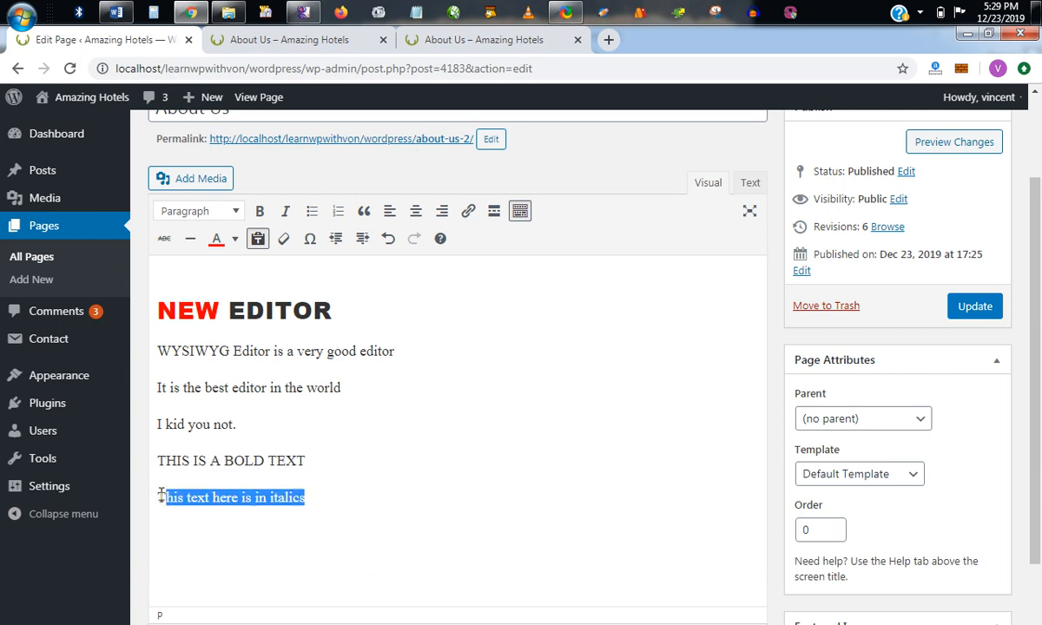
# Turn off Paste as text, paste the copied lines with formatting below the plain ones, and check their bold and italic styles.
pyautogui.click(290, 492)
pyautogui.click(316, 498)
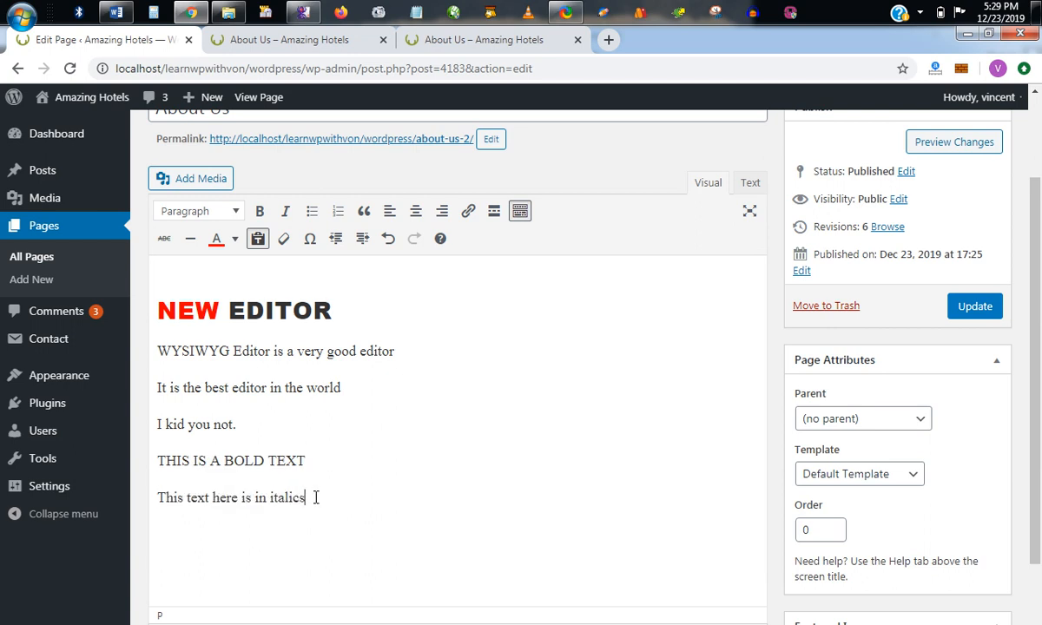
pyautogui.click(257, 201)
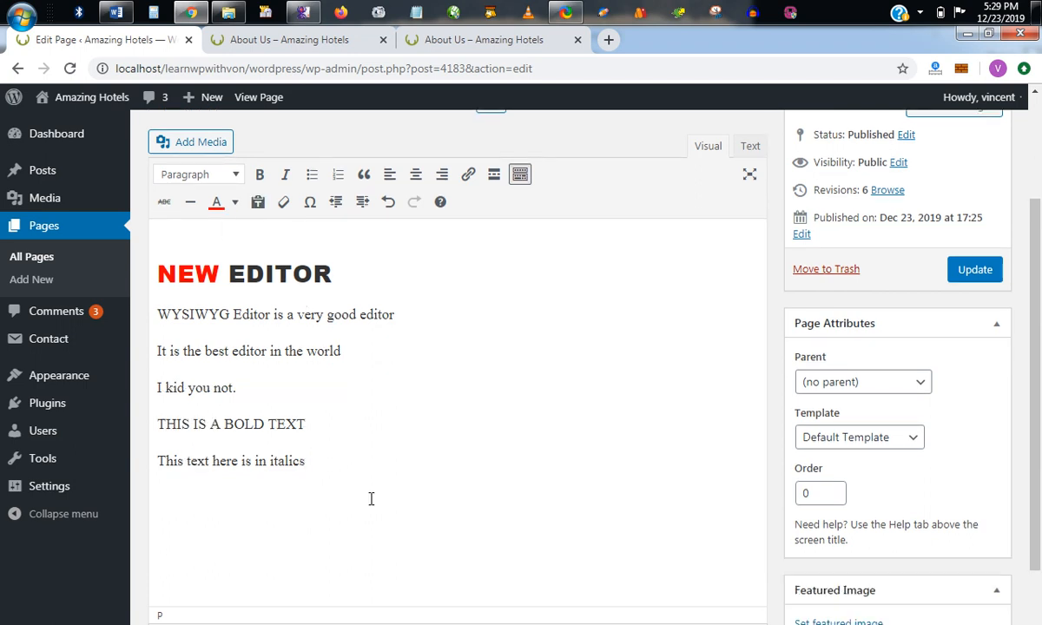
pyautogui.hotkey('ctrl', 'v')
pyautogui.click(178, 461)
pyautogui.click(198, 497)
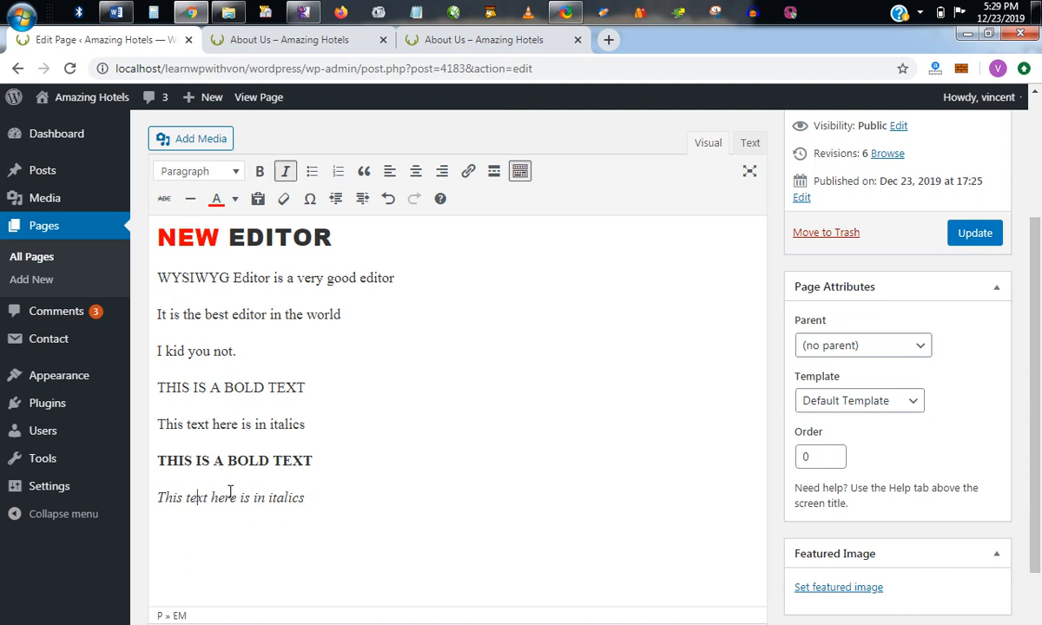
# Turn Paste as text back on and paste the copied lines unformatted on a new line, comparing them with the formatted copy.
pyautogui.click(258, 199)
pyautogui.press('Return')
pyautogui.hotkey('ctrl', 'v')
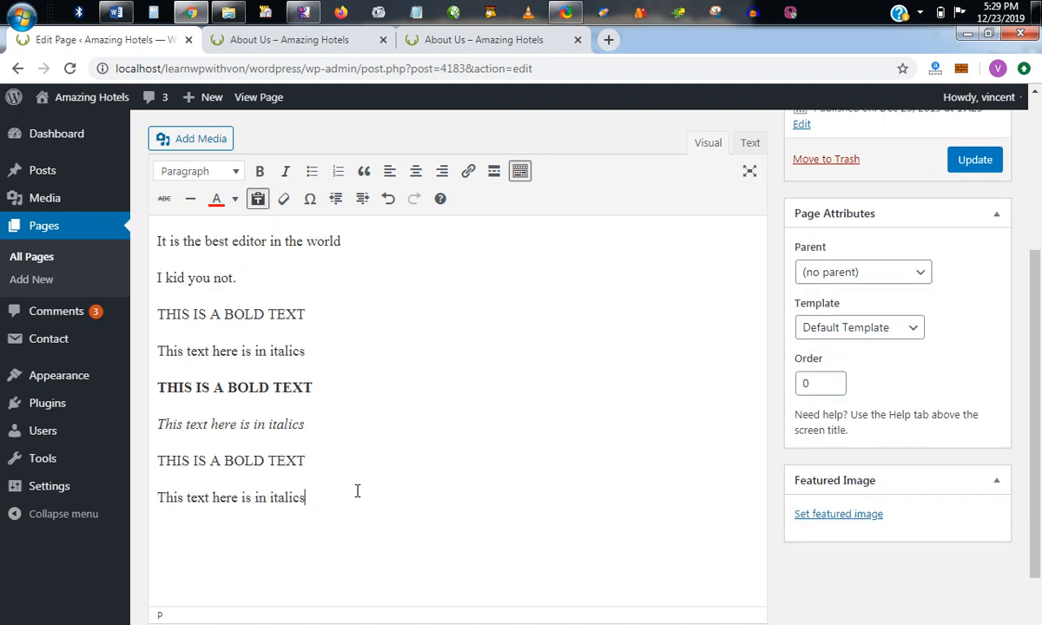
pyautogui.click(223, 460)
pyautogui.scroll(2, 401, 455)
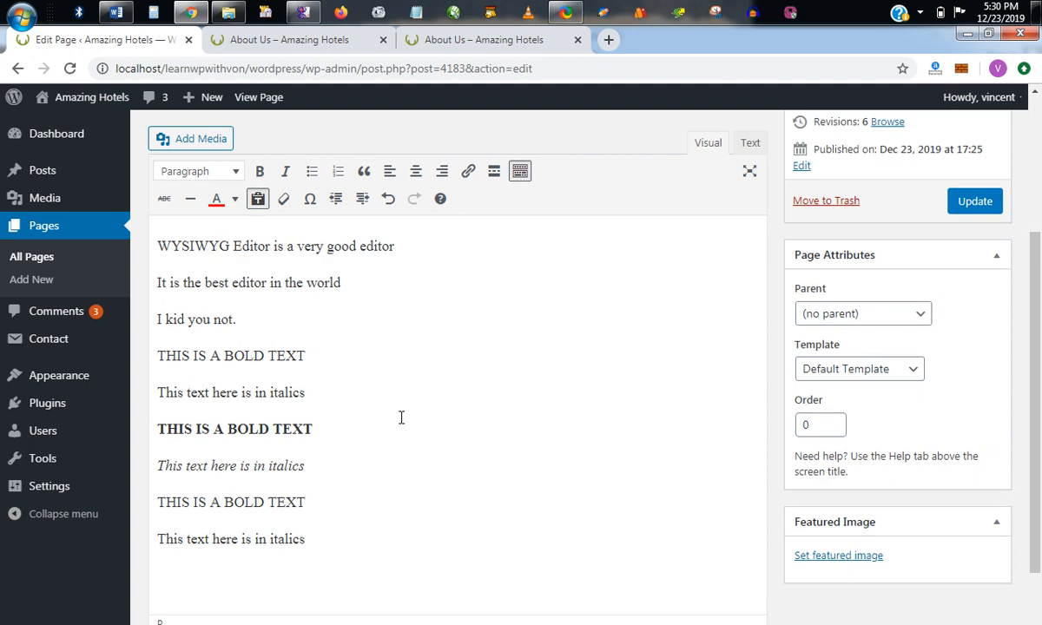
pyautogui.scroll(-2, 265, 261)
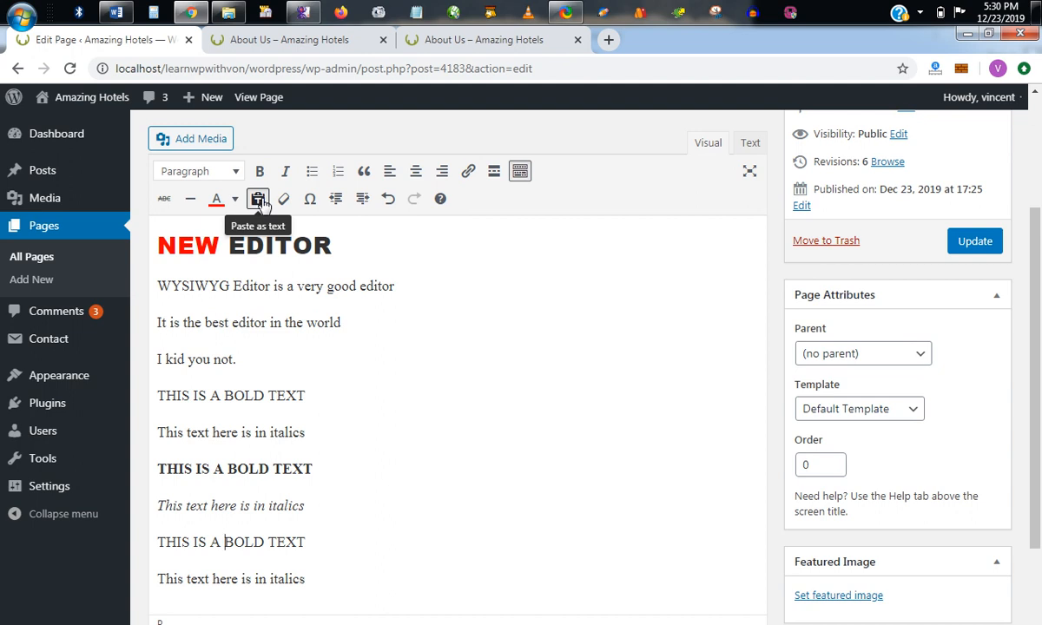
# Clear the formatting of the word "BOLD" in the bold line "THIS IS A BOLD TEXT".
pyautogui.click(261, 199)
pyautogui.click(154, 469)
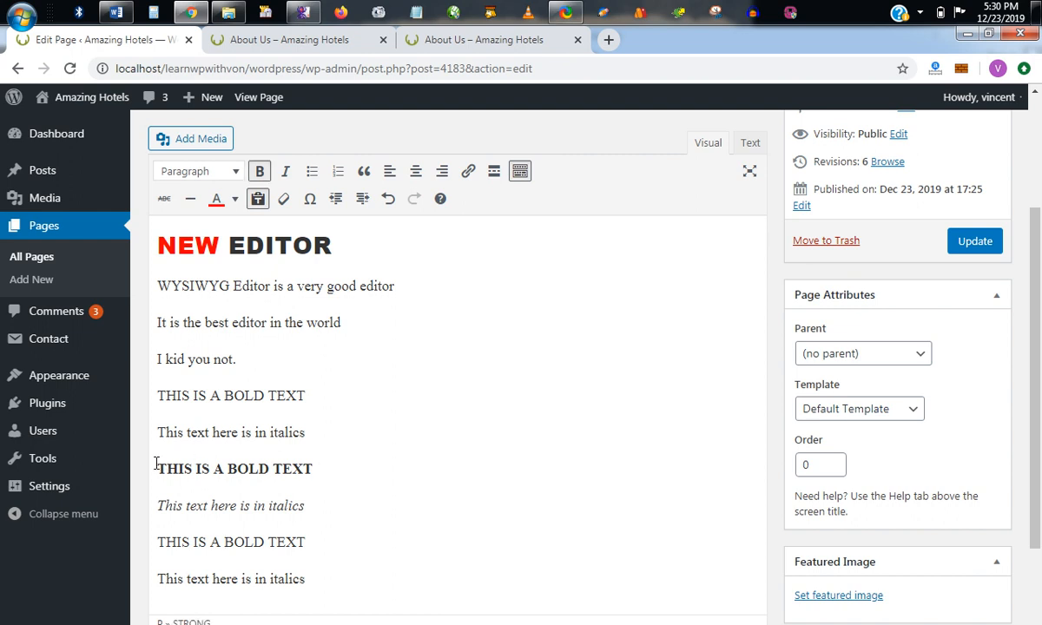
pyautogui.moveTo(319, 463); pyautogui.dragTo(157, 467)
pyautogui.click(249, 466)
pyautogui.moveTo(269, 468); pyautogui.dragTo(228, 469)
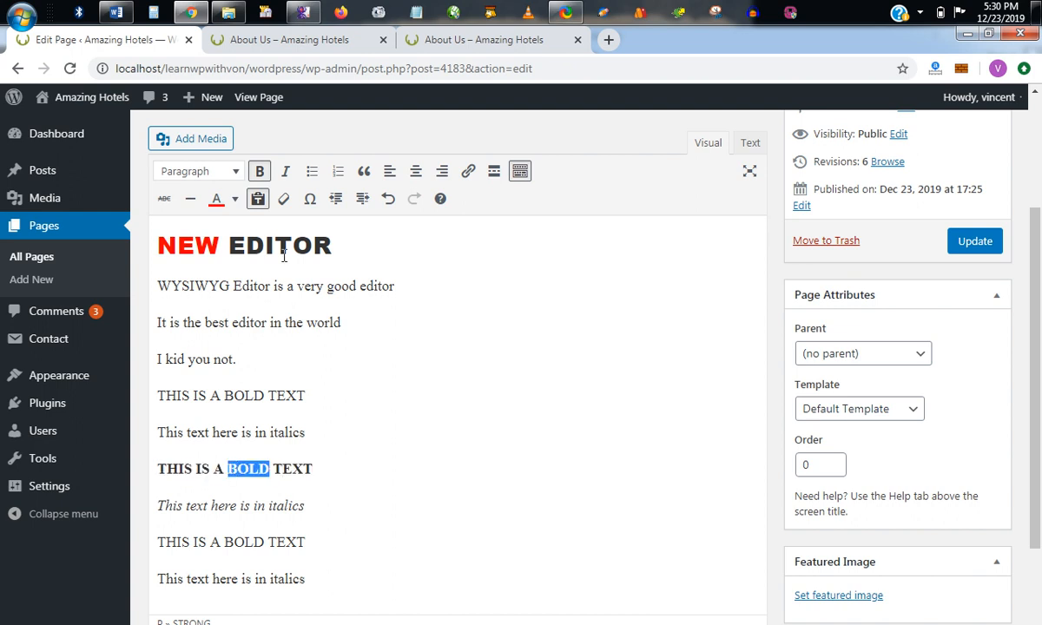
pyautogui.click(283, 206)
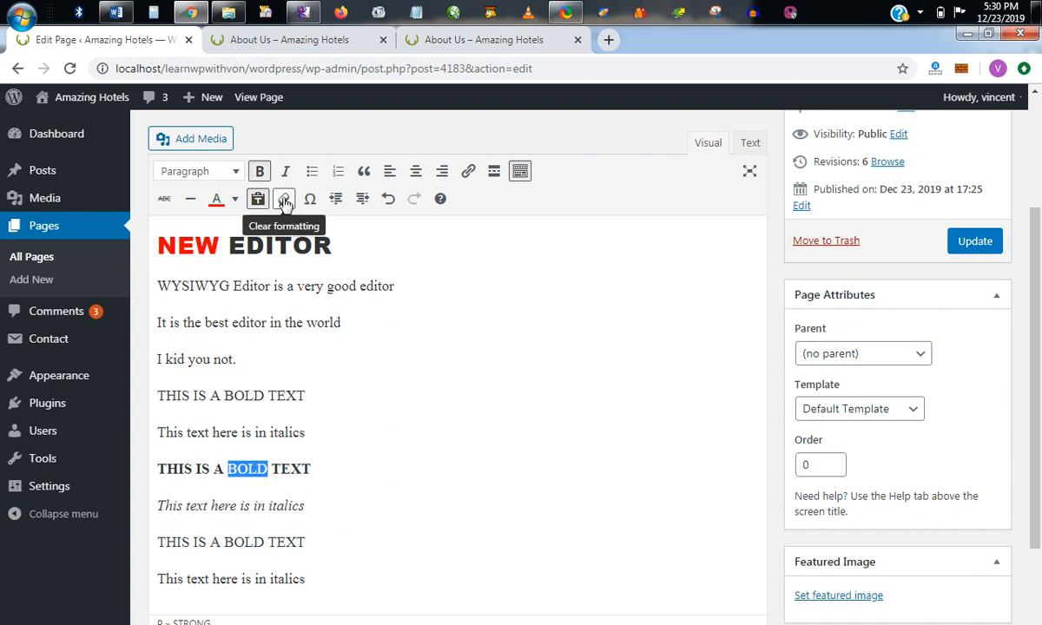
pyautogui.click(244, 472)
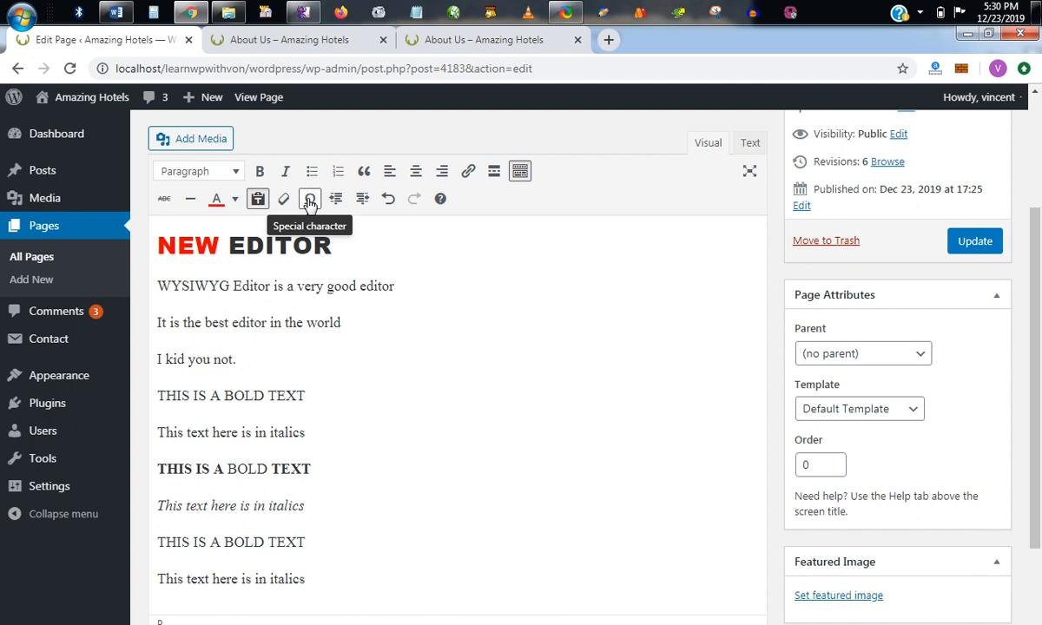
# Add a last line reading "2 ∗ 2", inserting the asterisk operator as a special character.
pyautogui.scroll(-1, 365, 538)
pyautogui.click(318, 493)
pyautogui.press('Return')
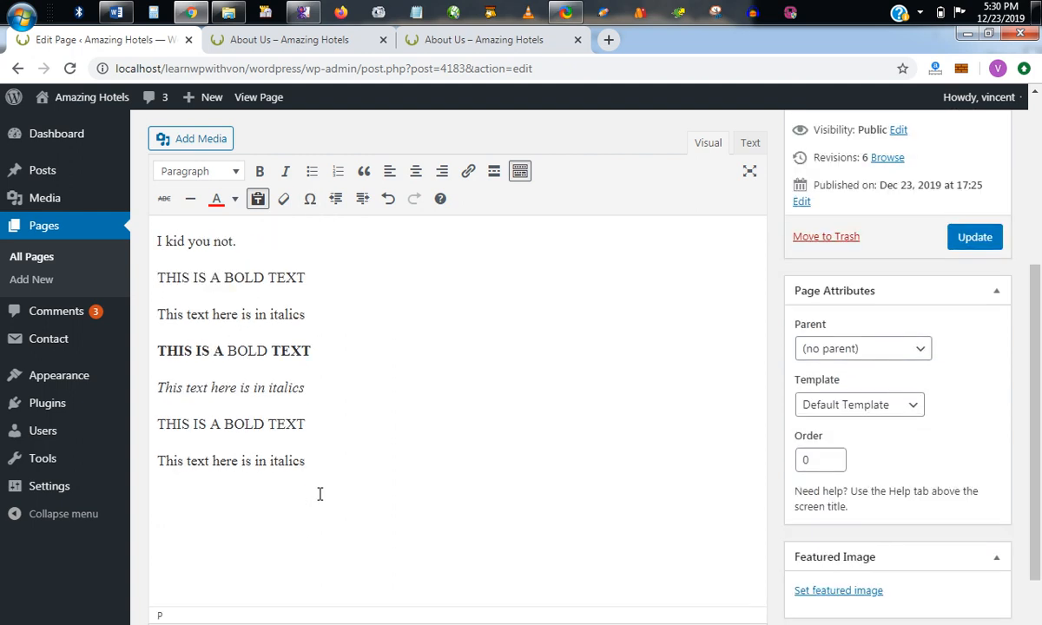
pyautogui.write("That's")
pyautogui.press('BackSpace')
pyautogui.press('BackSpace')
pyautogui.click(311, 199)
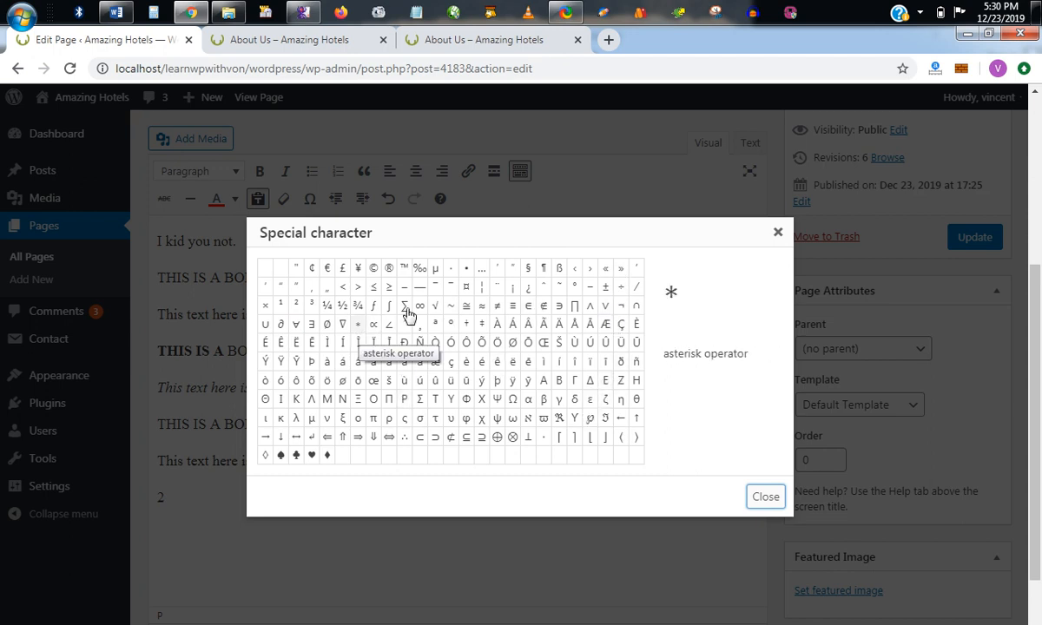
pyautogui.click(357, 326)
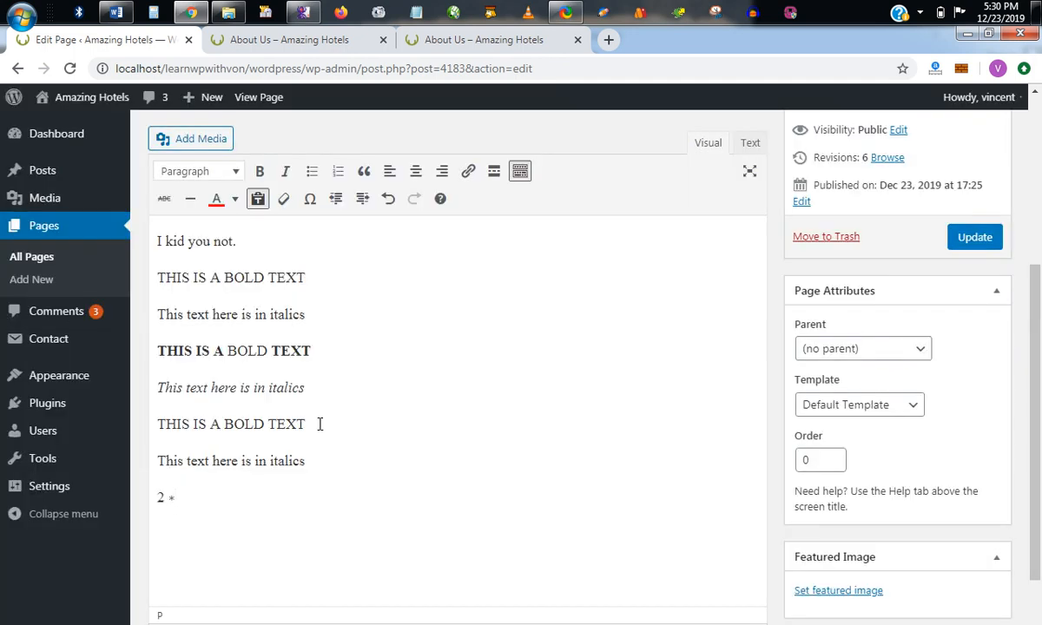
pyautogui.write('2')
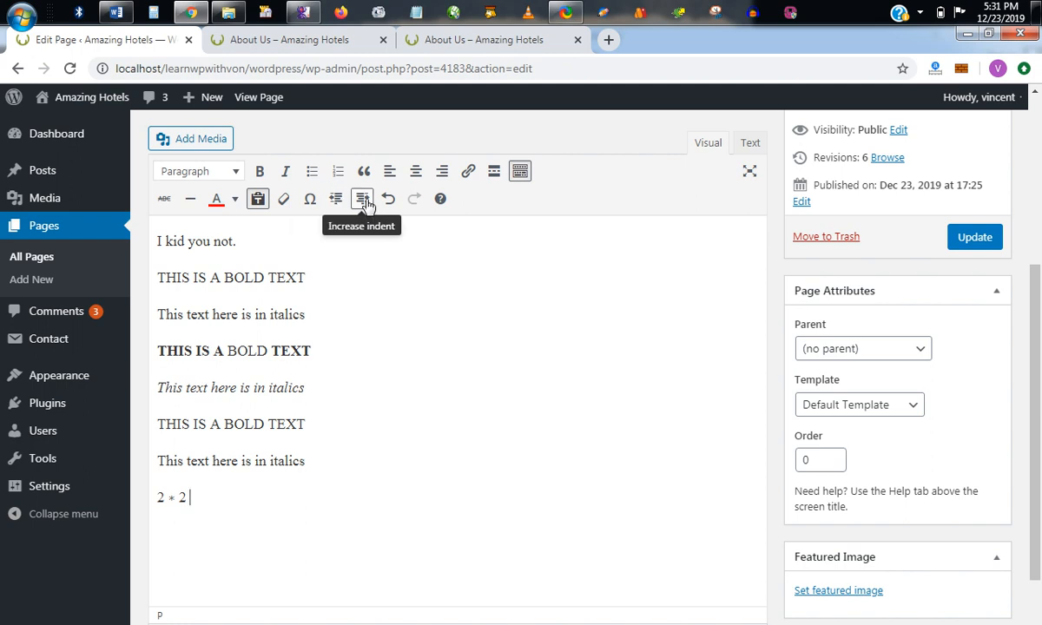
# Increase the indent of the partly bold line "THIS IS A BOLD TEXT" by three levels.
pyautogui.click(153, 351)
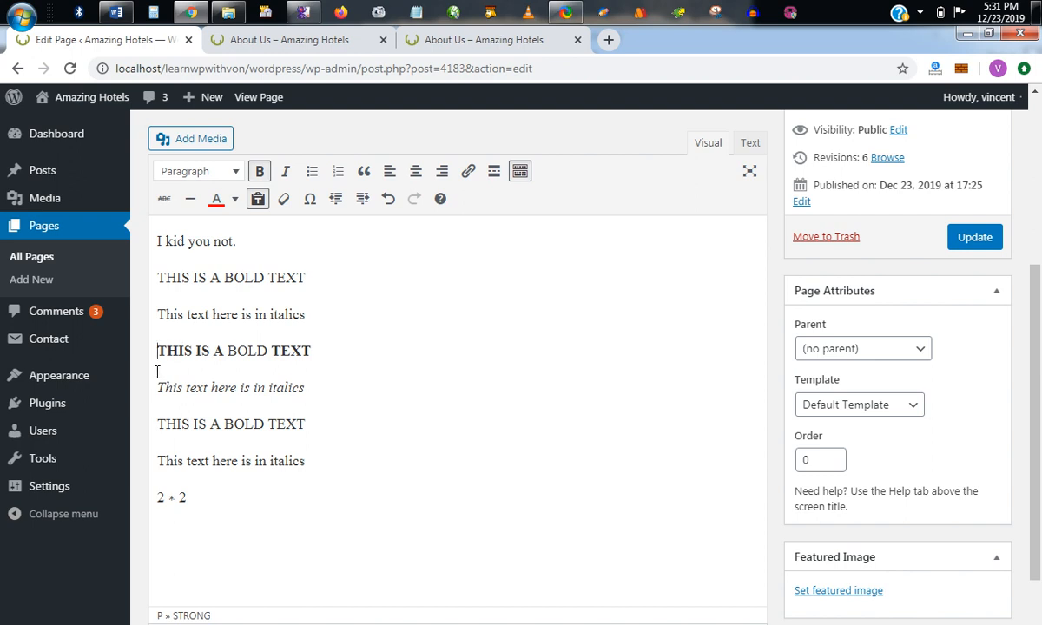
pyautogui.click(361, 201)
pyautogui.click(361, 202)
pyautogui.click(361, 202)
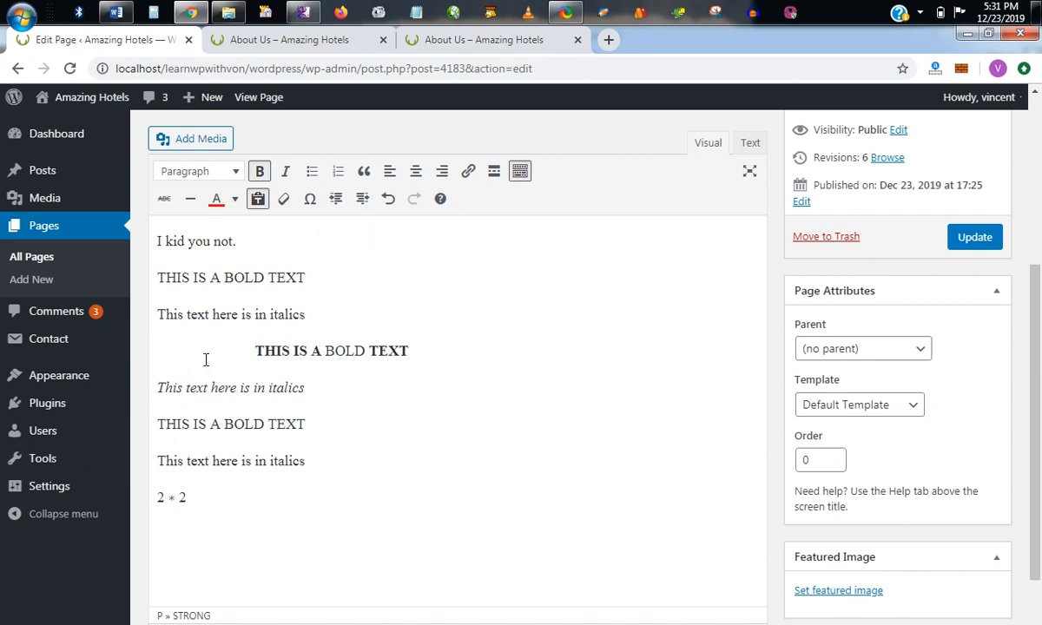
# Decrease the partly bold line's indent by three levels, then undo and redo the last indent change.
pyautogui.click(337, 199)
pyautogui.click(337, 199)
pyautogui.click(337, 200)
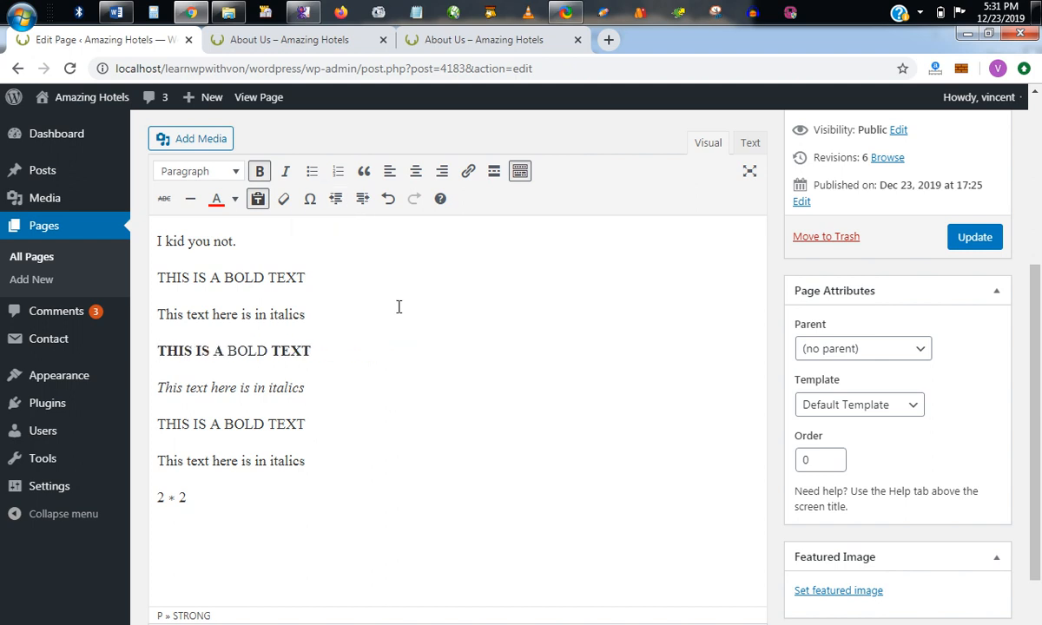
pyautogui.click(390, 205)
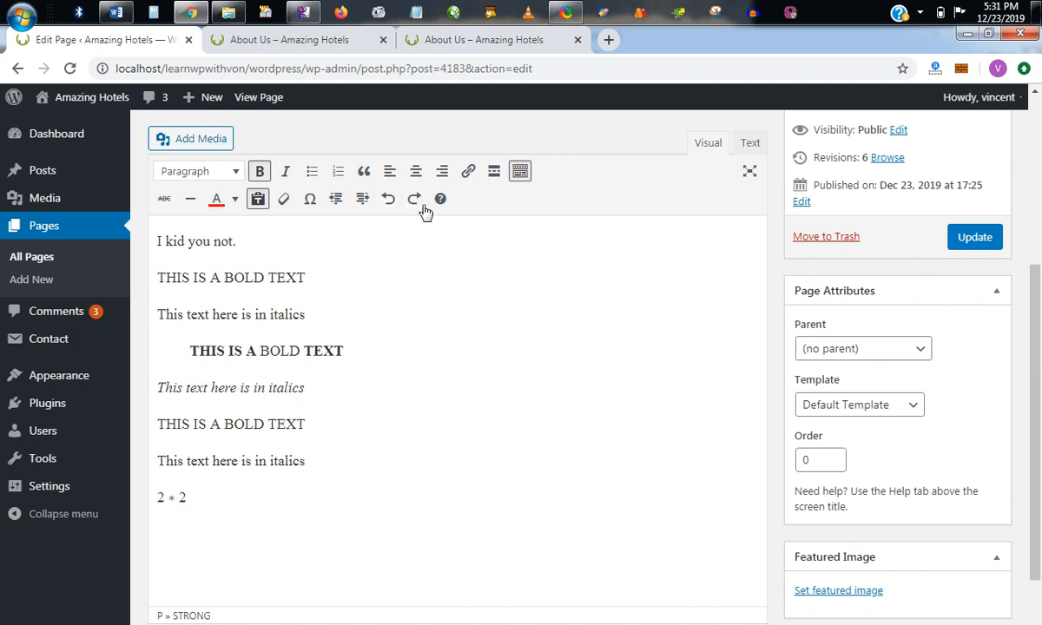
pyautogui.click(414, 201)
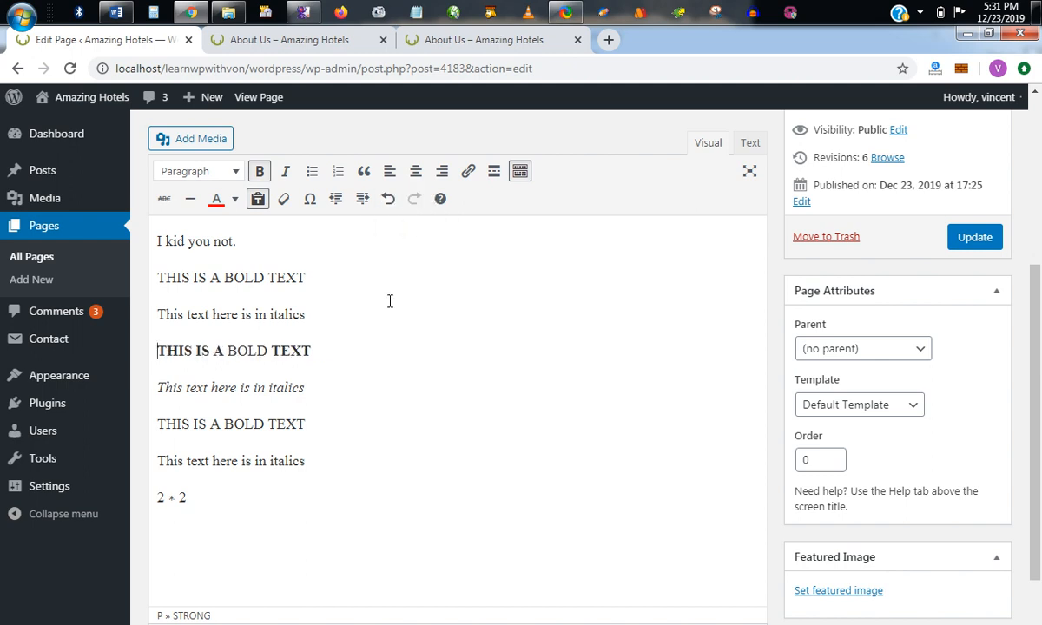
# Make the word "Editor" bold in the line "WYSIWYG Editor is a very good editor".
pyautogui.scroll(-2, 389, 301)
pyautogui.scroll(4, 390, 304)
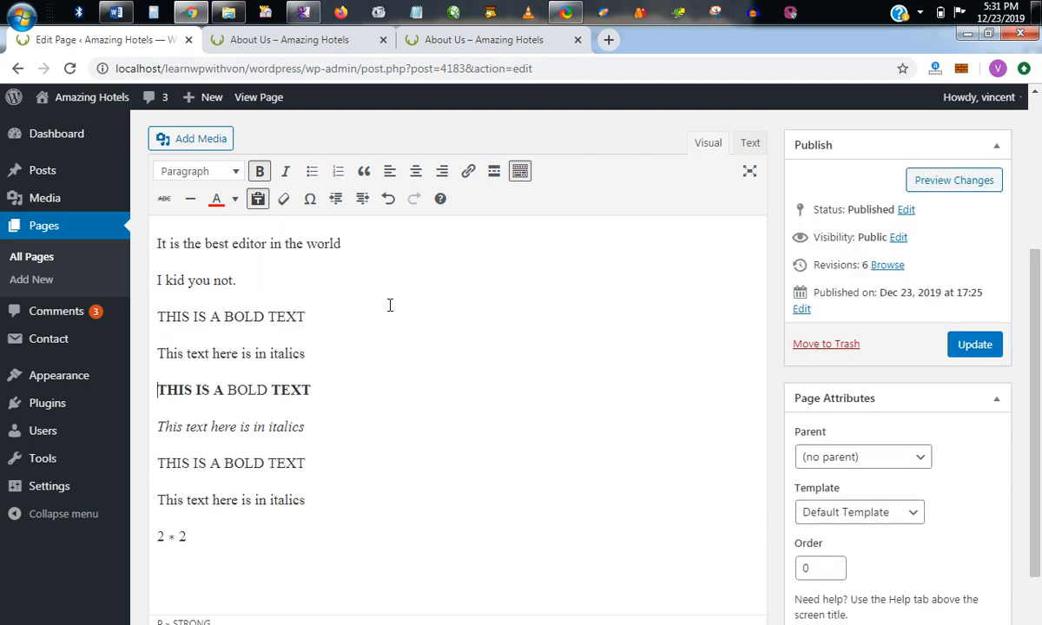
pyautogui.scroll(2, 389, 307)
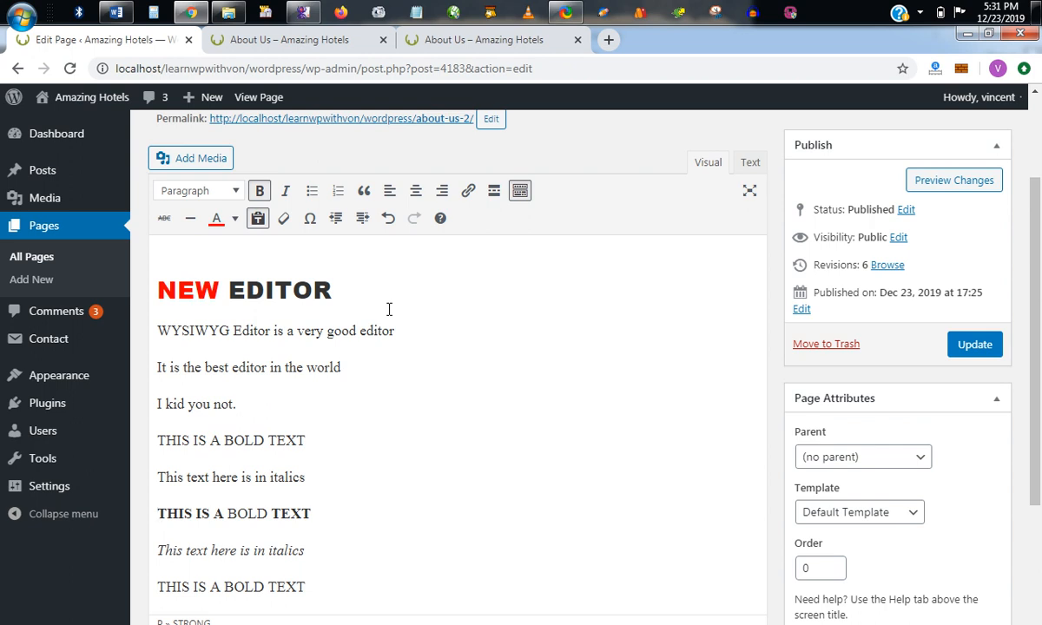
pyautogui.scroll(-2, 389, 309)
pyautogui.scroll(2, 389, 309)
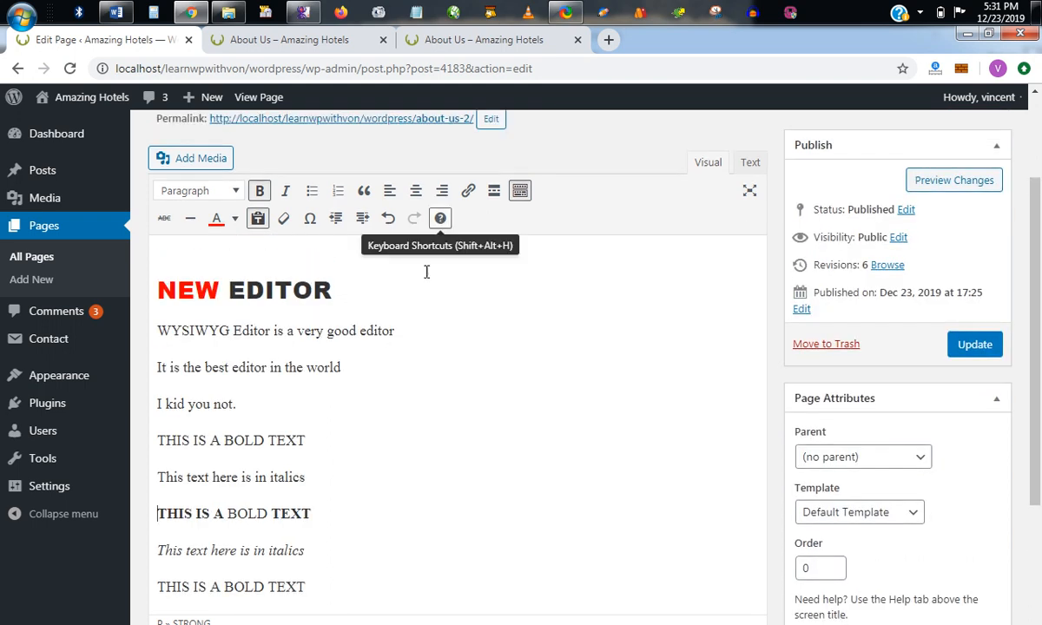
pyautogui.moveTo(272, 332); pyautogui.dragTo(236, 333)
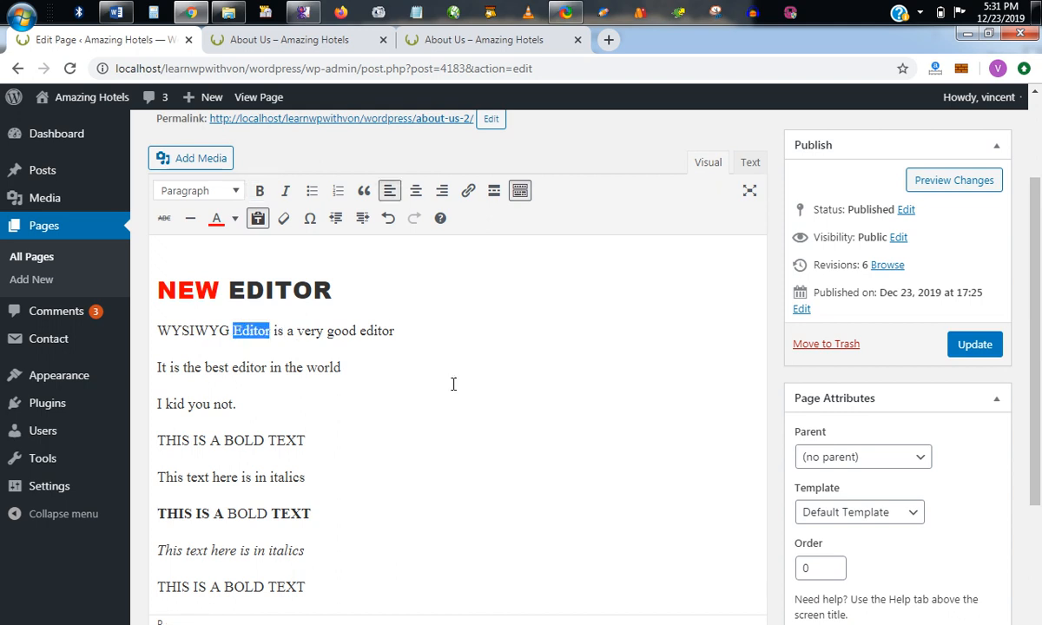
pyautogui.hotkey('ctrl', 'b')
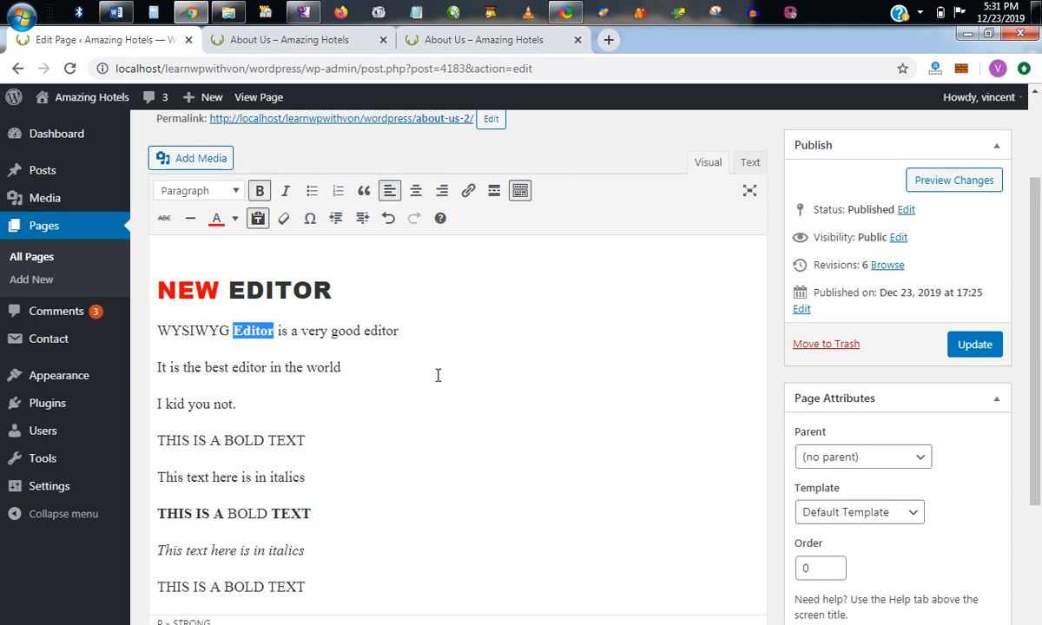
# Look up the editor's keyboard shortcuts, and underline "editor" in the line "It is the best editor in the world".
pyautogui.click(441, 219)
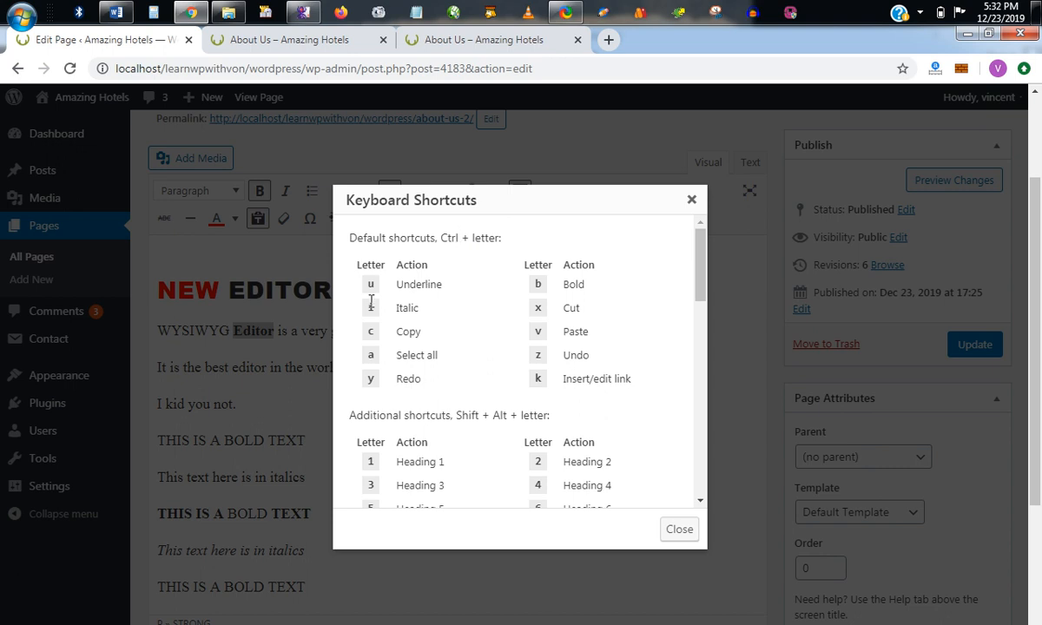
pyautogui.click(691, 199)
pyautogui.moveTo(233, 368); pyautogui.dragTo(266, 365)
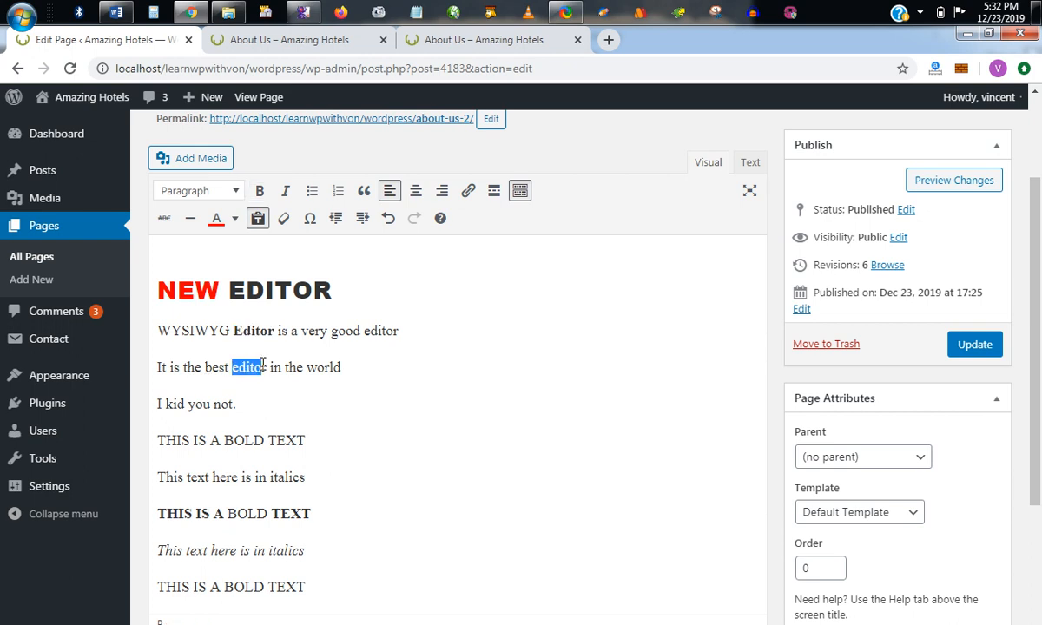
pyautogui.hotkey('ctrl', 'u')
pyautogui.click(279, 396)
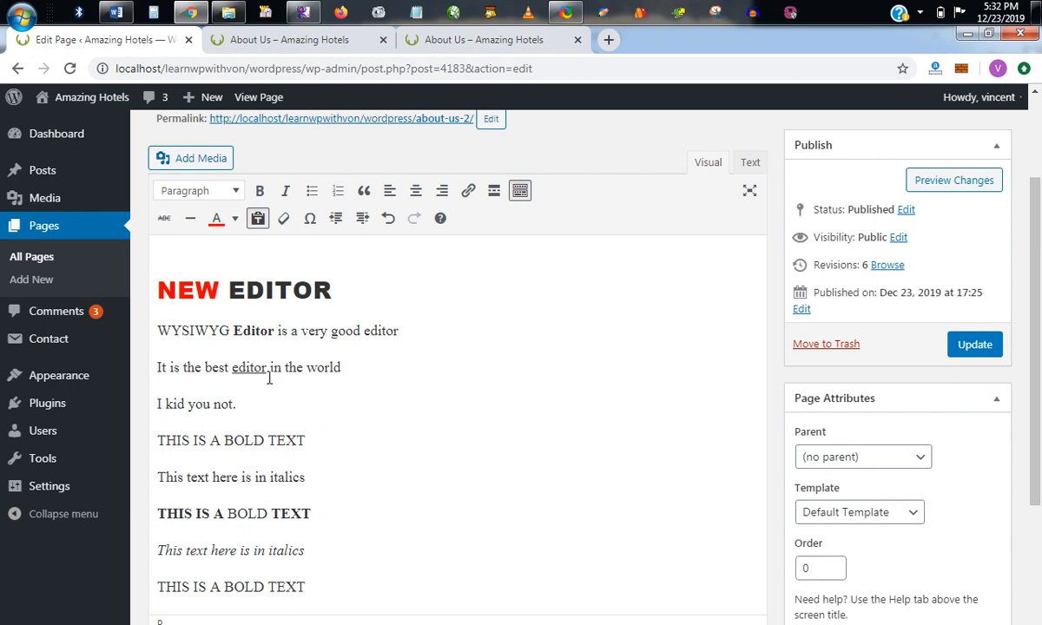
pyautogui.click(268, 370)
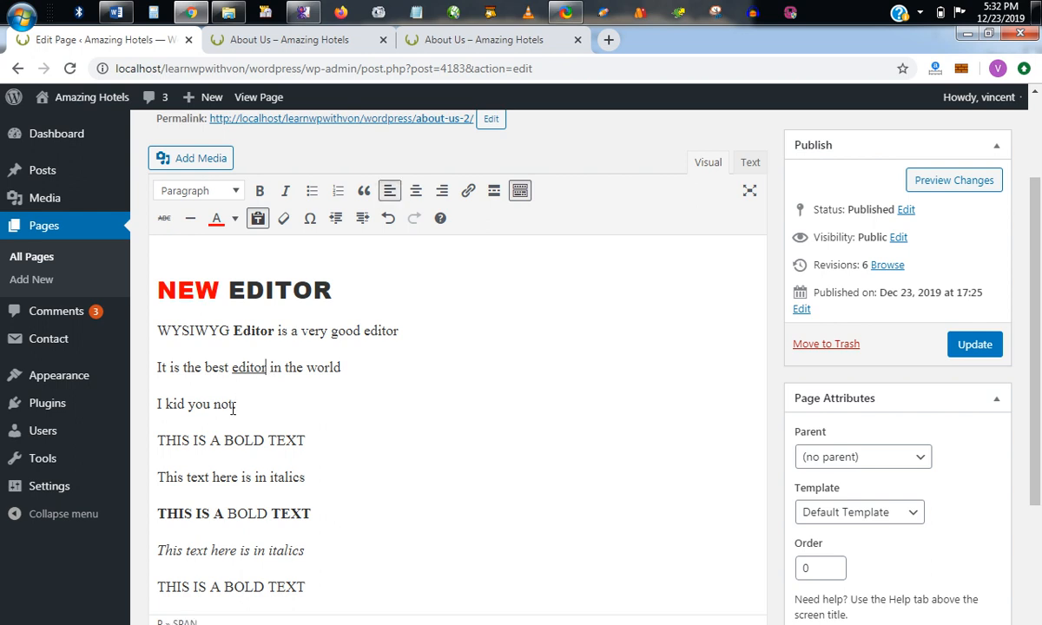
# Italicize the word "BOLD" in the plain line "THIS IS A BOLD TEXT" below "I kid you not.".
pyautogui.moveTo(226, 440); pyautogui.dragTo(262, 433)
pyautogui.hotkey('ctrl', 'i')
pyautogui.click(263, 479)
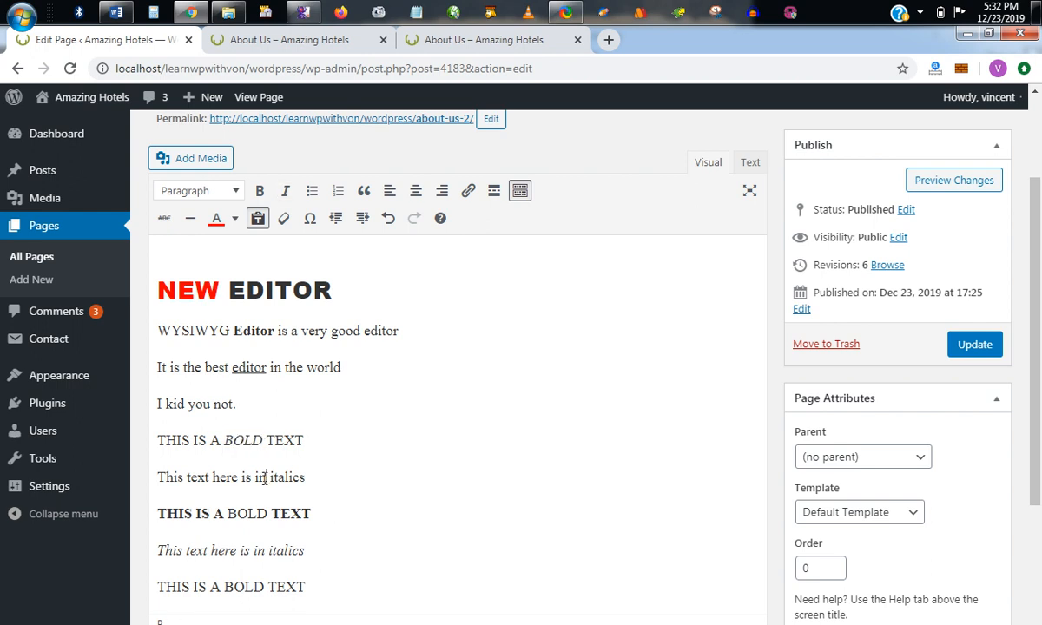
# Preview the page changes, check the bold, underlined and italic words, and return to the page editor.
pyautogui.click(954, 181)
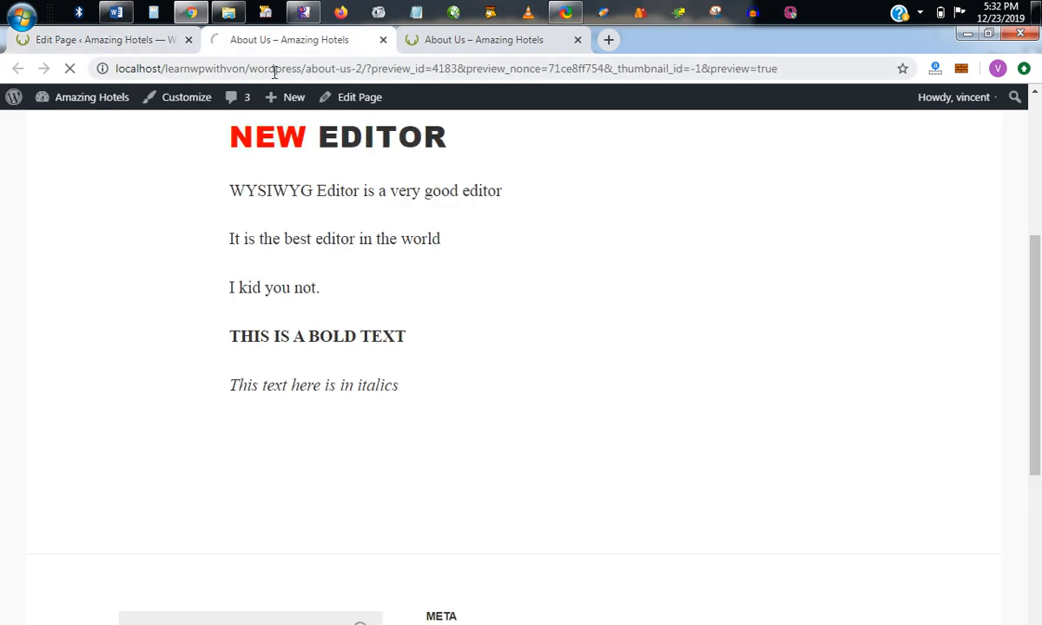
pyautogui.scroll(4, 594, 313)
pyautogui.scroll(-3, 594, 314)
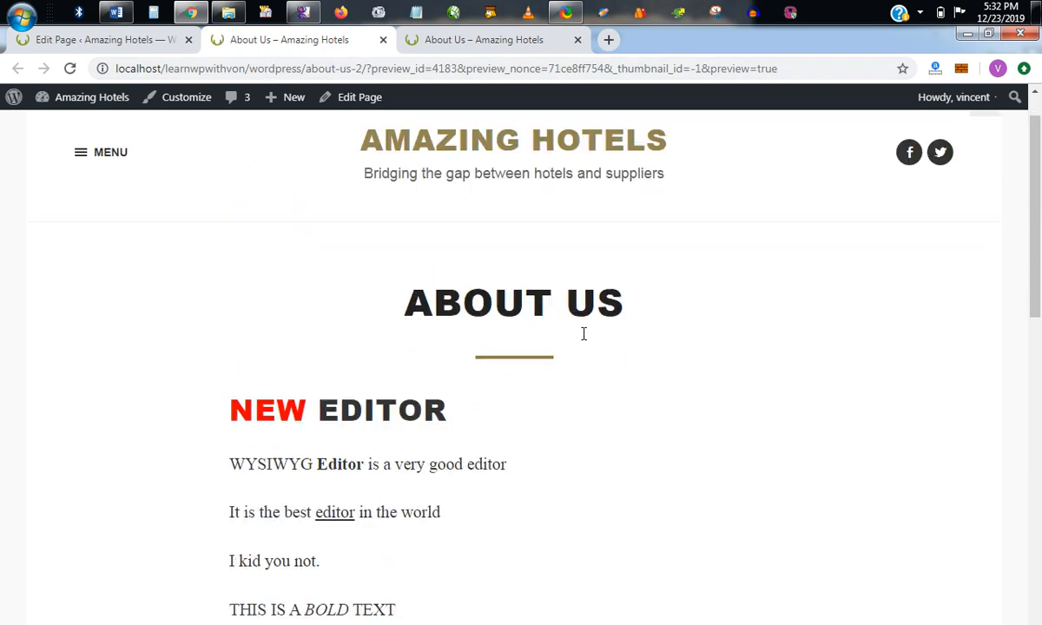
pyautogui.scroll(-1, 351, 392)
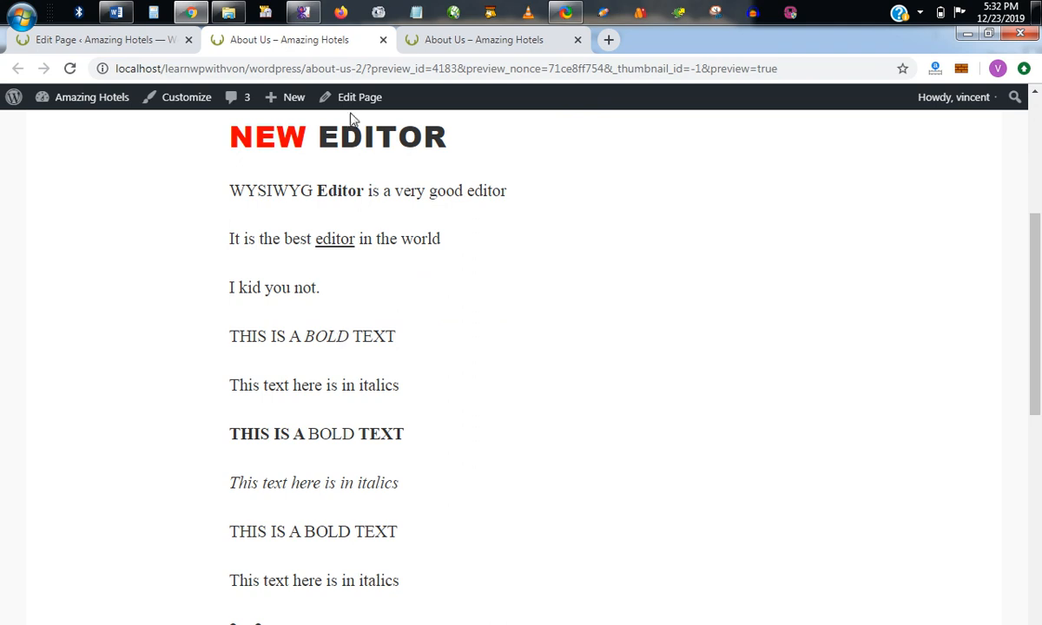
pyautogui.click(115, 42)
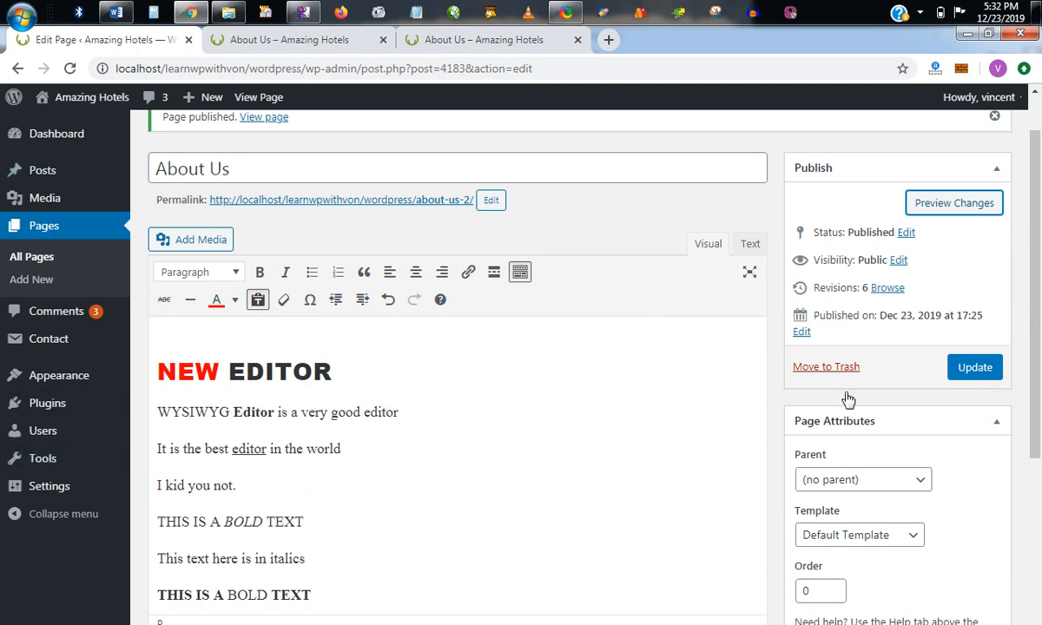
# Turn the editor's distraction-free writing mode on and off again.
pyautogui.click(749, 271)
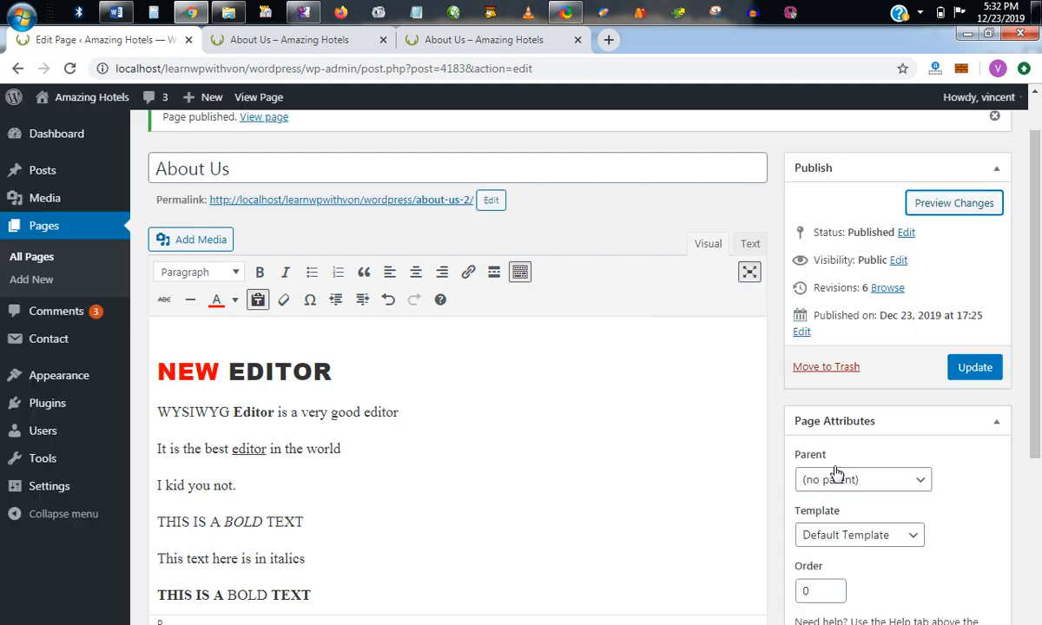
pyautogui.click(748, 272)
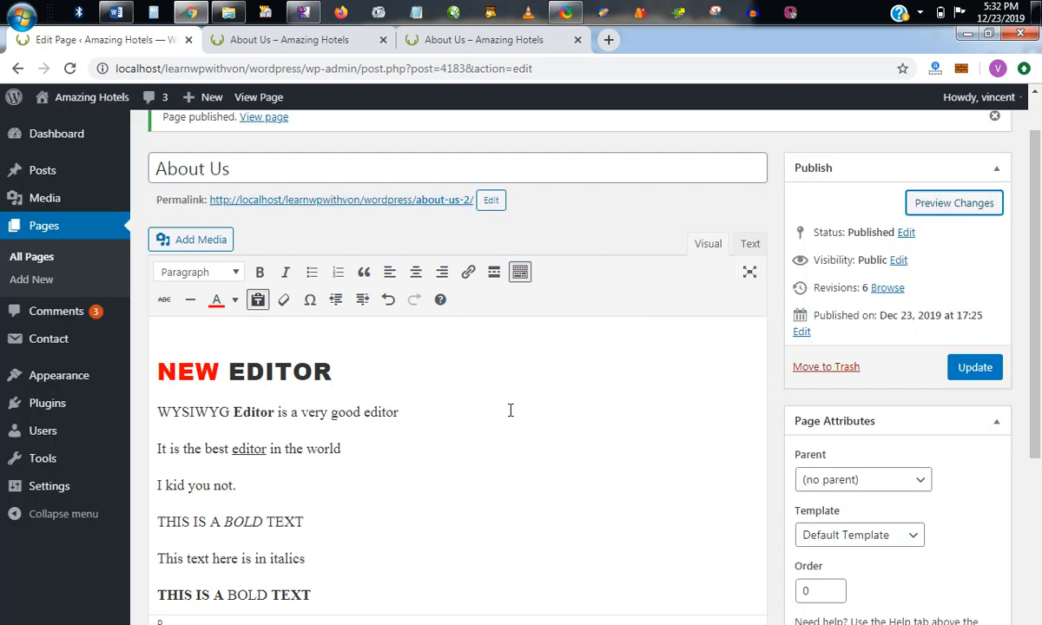
# Enter distraction-free writing mode, look over the page text with the surrounding menus hidden and revealed, and leave the mode.
pyautogui.click(748, 272)
pyautogui.click(421, 450)
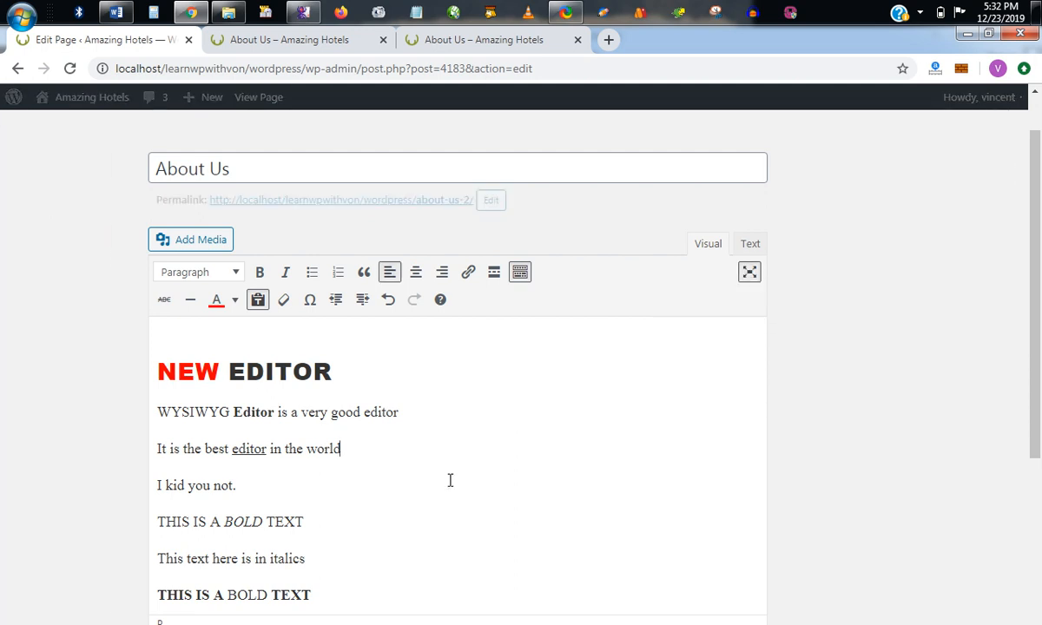
pyautogui.scroll(-1, 421, 426)
pyautogui.scroll(2, 421, 425)
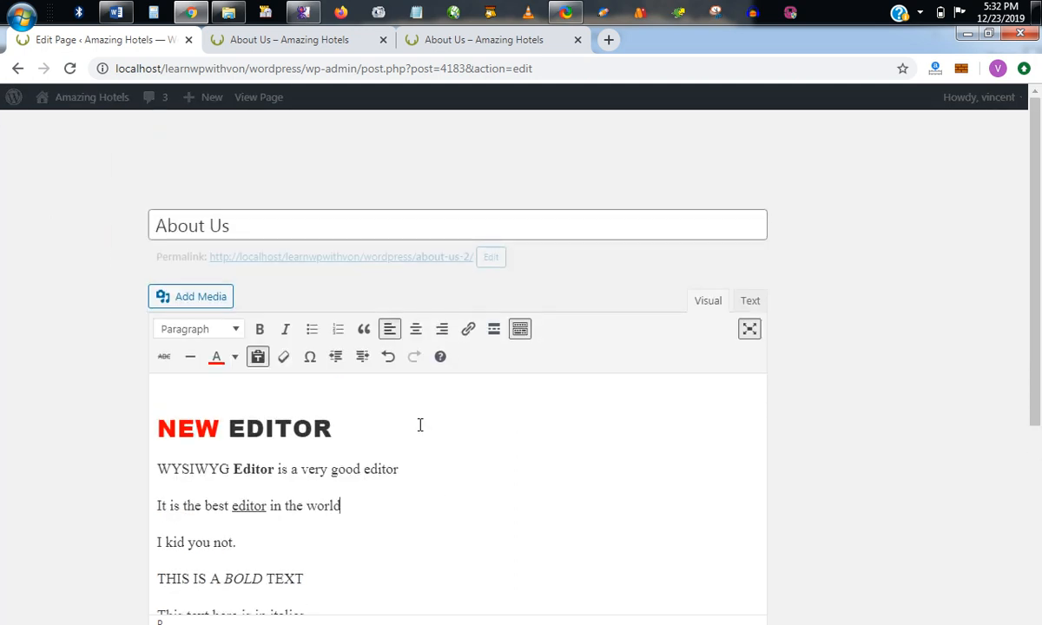
pyautogui.scroll(-5, 419, 424)
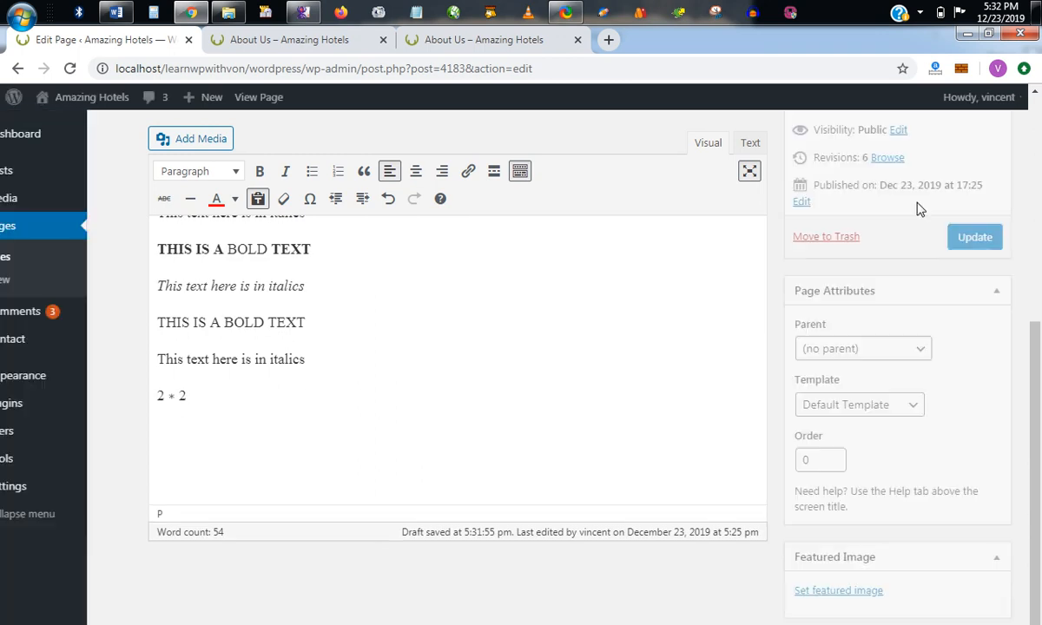
pyautogui.scroll(2, 583, 382)
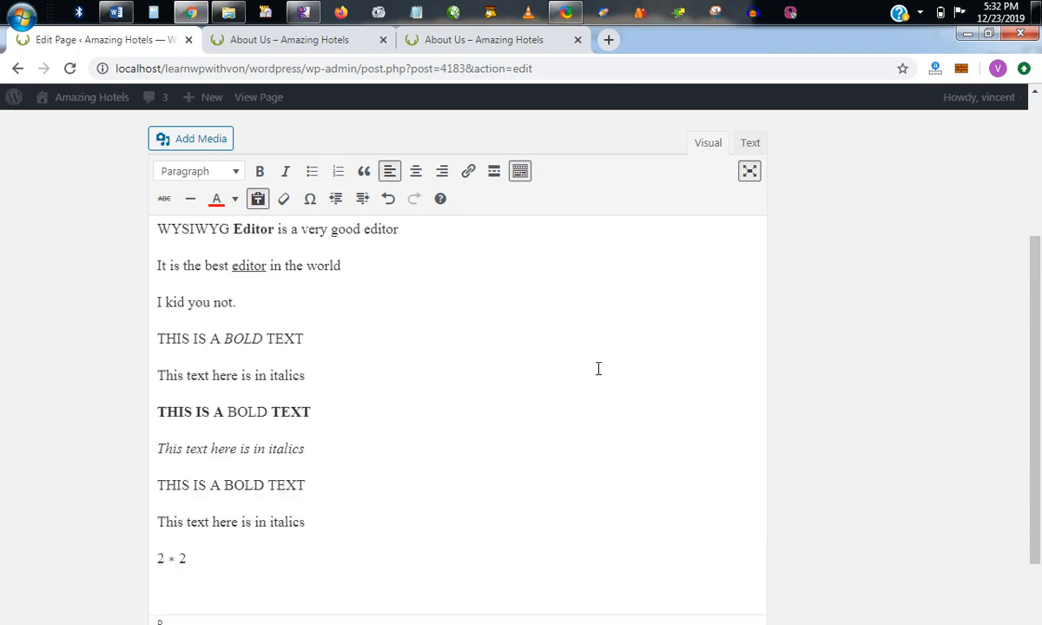
pyautogui.moveTo(60, 359)
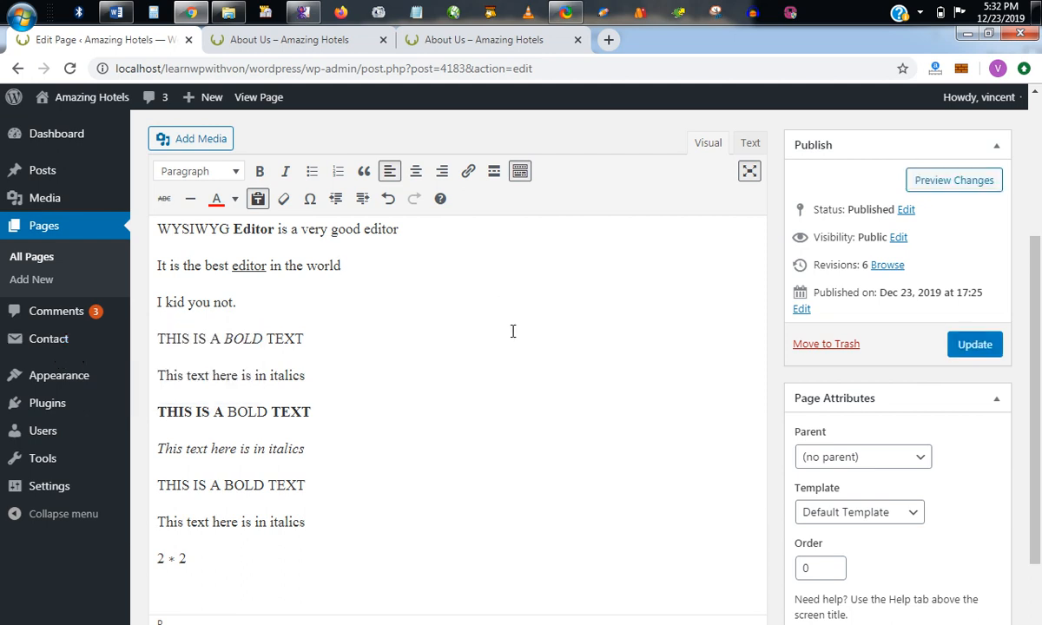
pyautogui.click(750, 173)
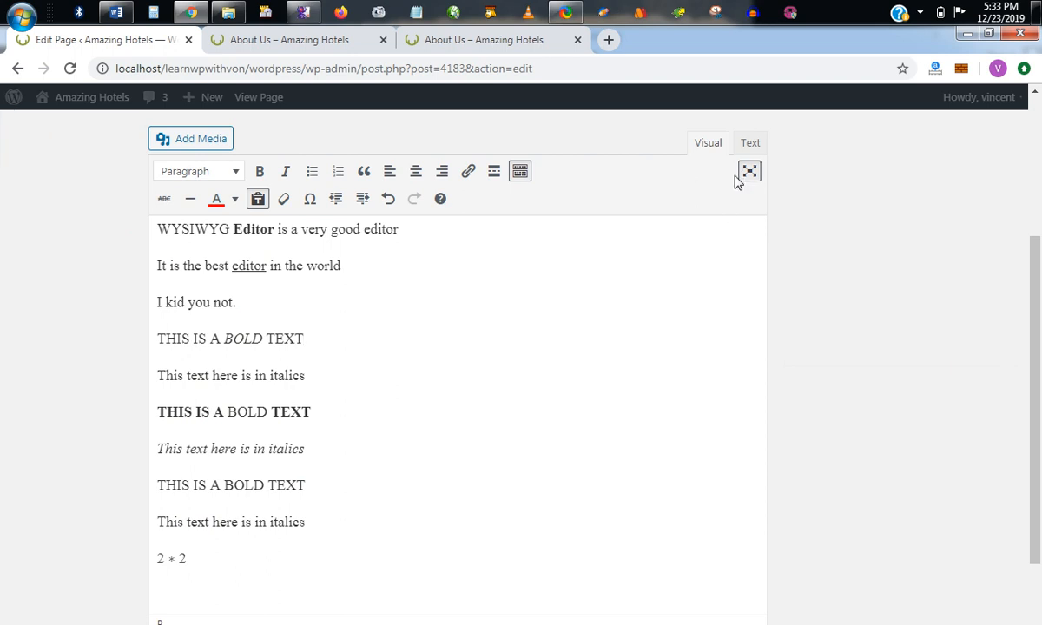
pyautogui.scroll(-2, 617, 277)
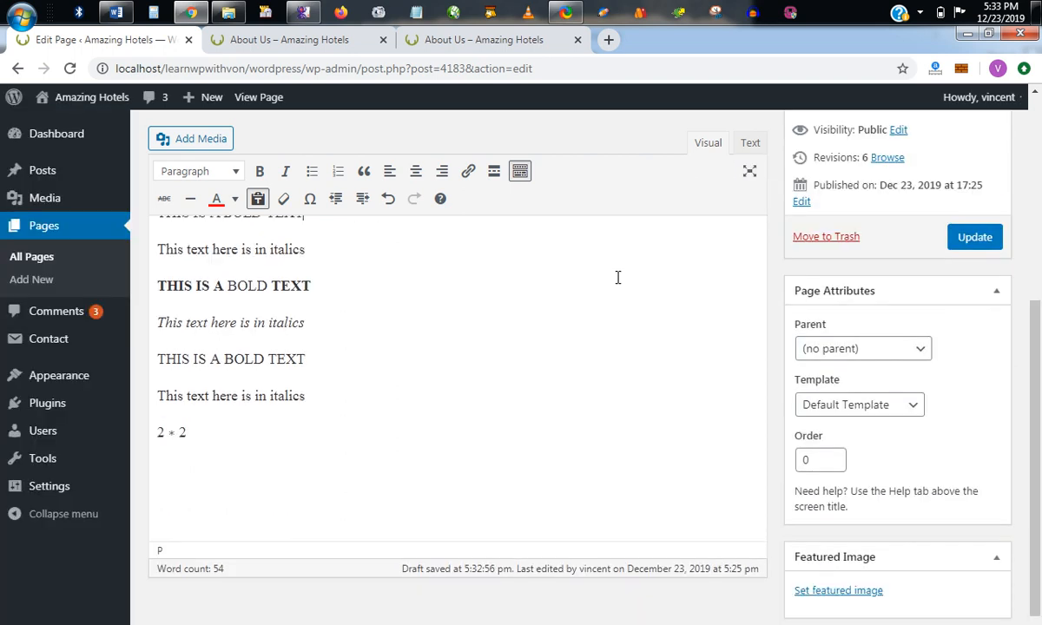
pyautogui.scroll(5, 617, 277)
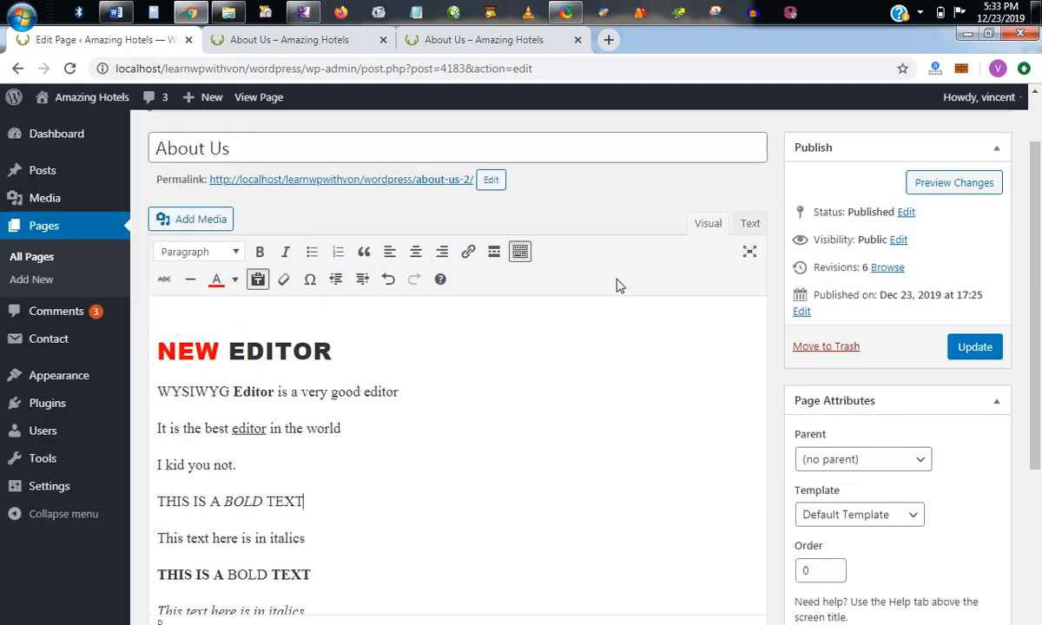
# Examine the formatted words in the visual editor: the heading "NEW EDITOR", the underlined "editor" and the italic "BOLD".
pyautogui.scroll(-1, 616, 279)
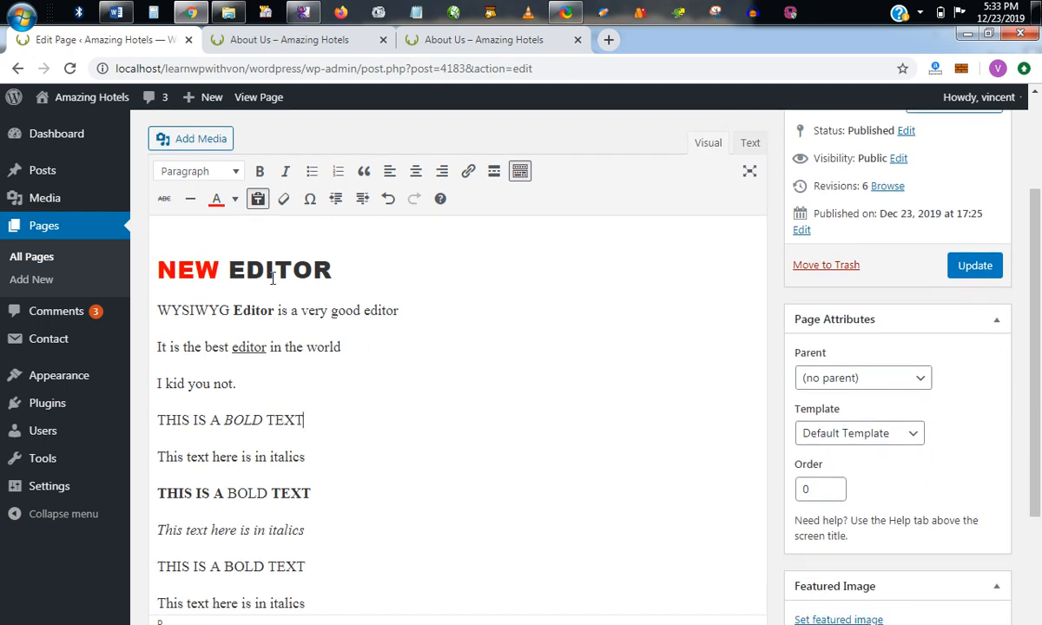
pyautogui.click(252, 272)
pyautogui.click(215, 272)
pyautogui.click(248, 347)
pyautogui.click(249, 419)
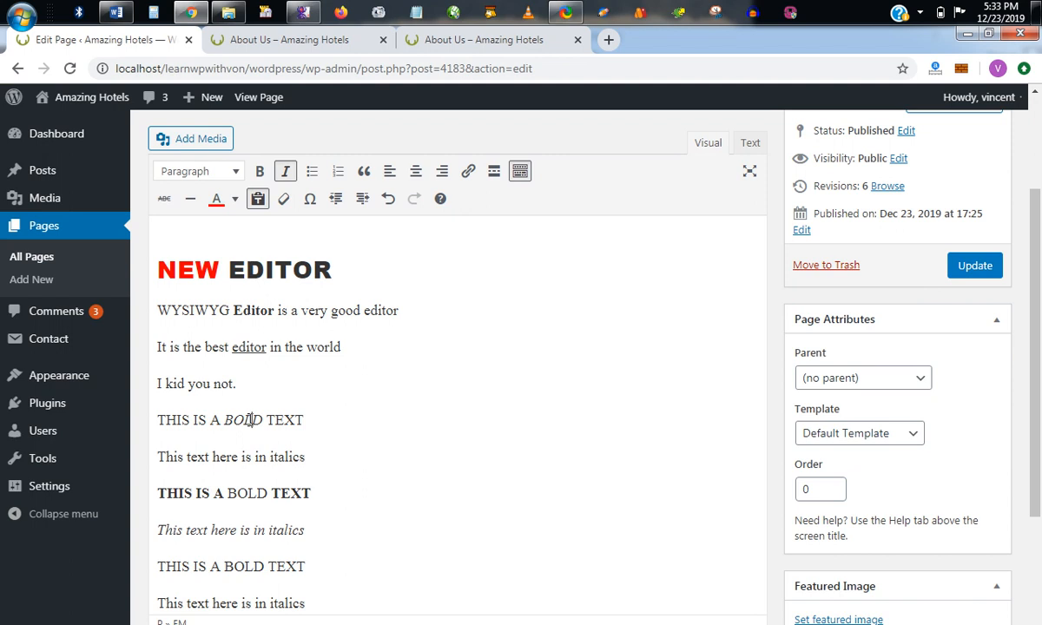
pyautogui.click(351, 446)
pyautogui.scroll(-2, 352, 442)
pyautogui.scroll(3, 356, 435)
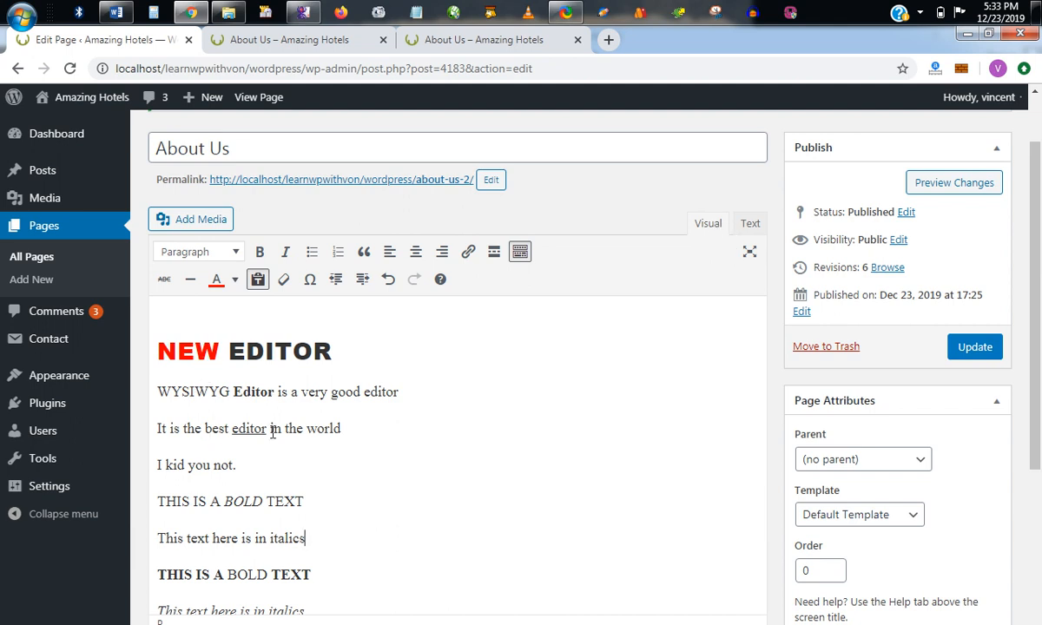
# View the page's HTML source, highlight the colour code #ff0000 of "NEW", and compare it with the visual view.
pyautogui.click(749, 223)
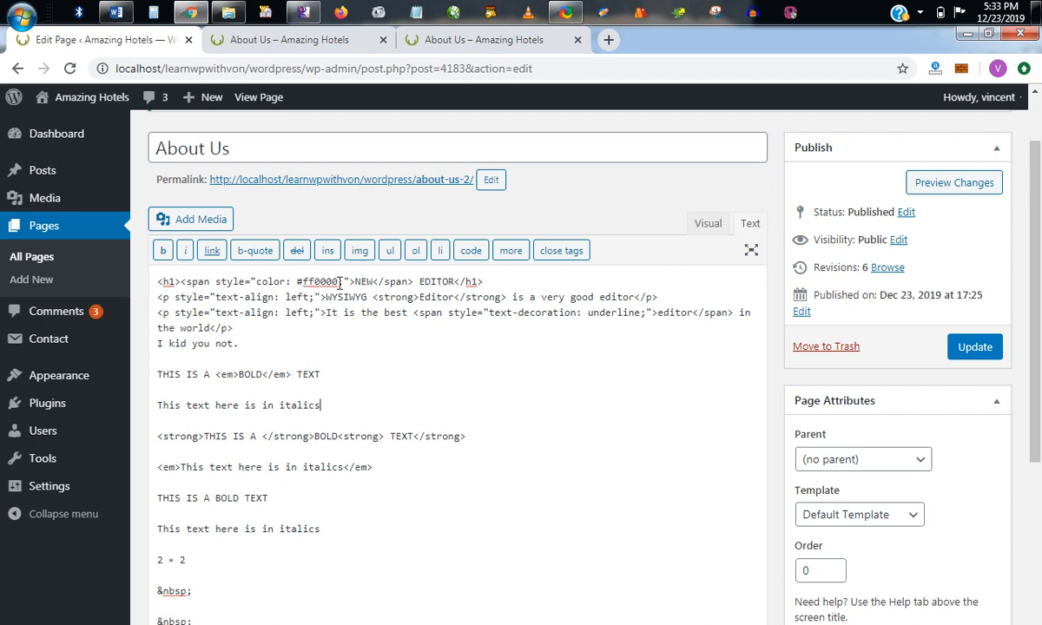
pyautogui.moveTo(340, 282); pyautogui.dragTo(297, 283)
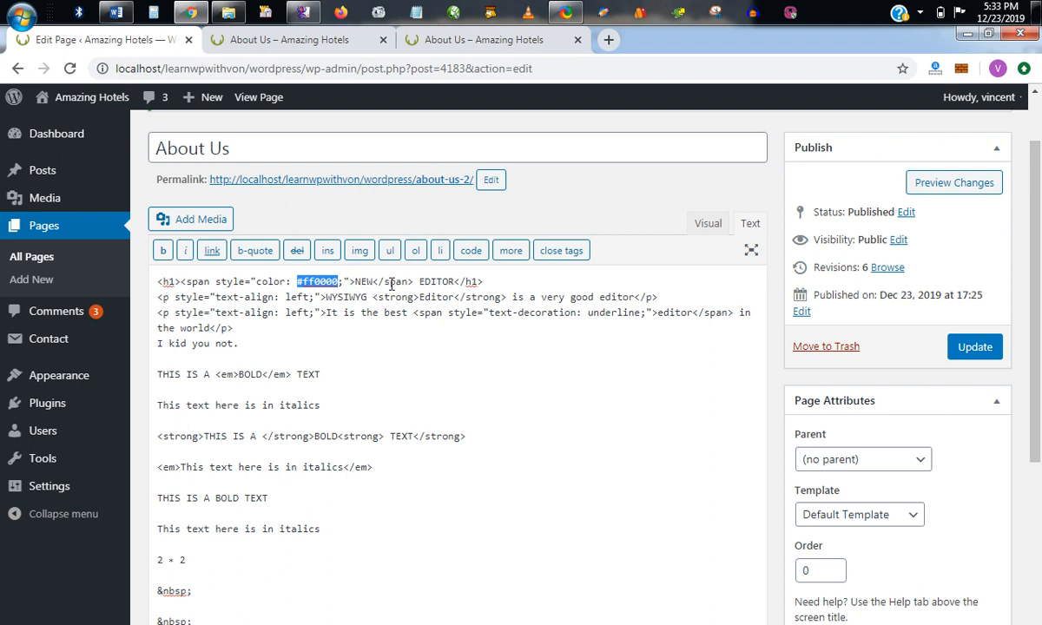
pyautogui.click(706, 224)
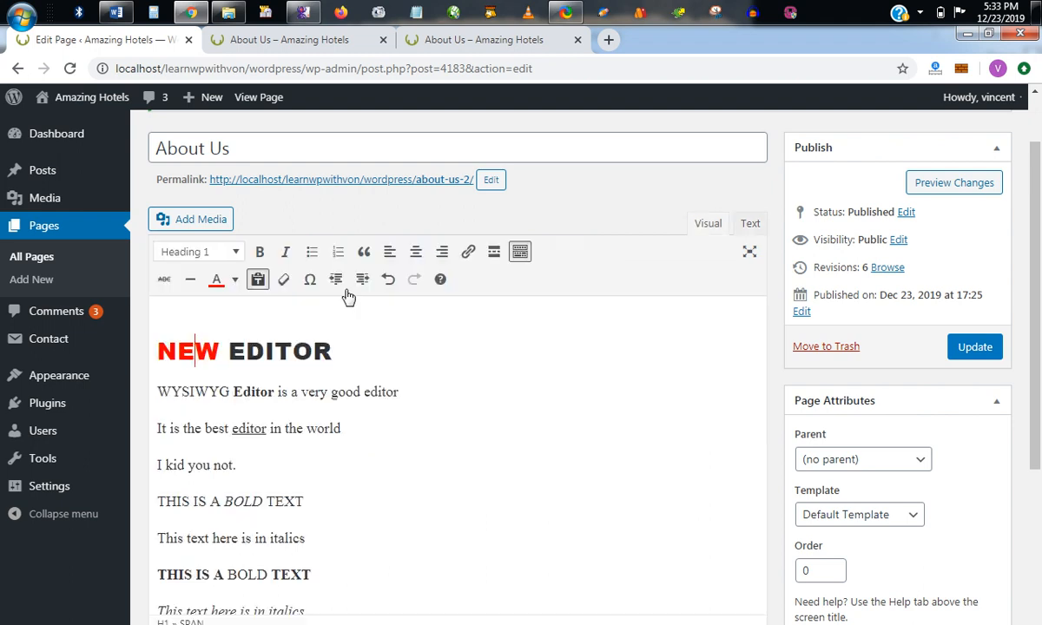
pyautogui.click(743, 223)
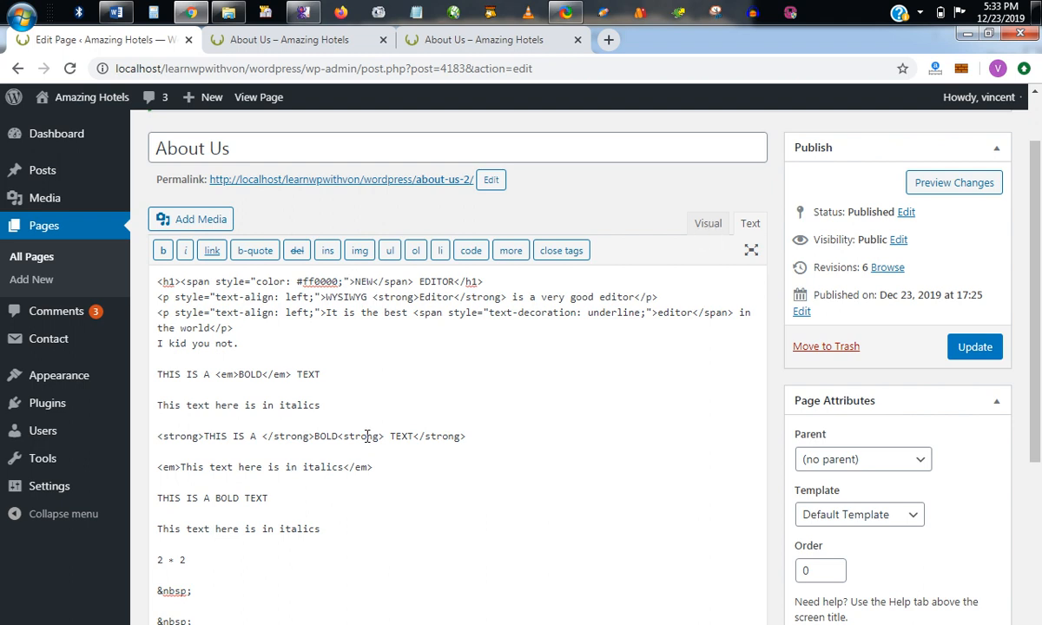
# Examine the strong and em tags in the HTML source around "THIS IS A" and "This text here is in italics".
pyautogui.scroll(-1, 256, 377)
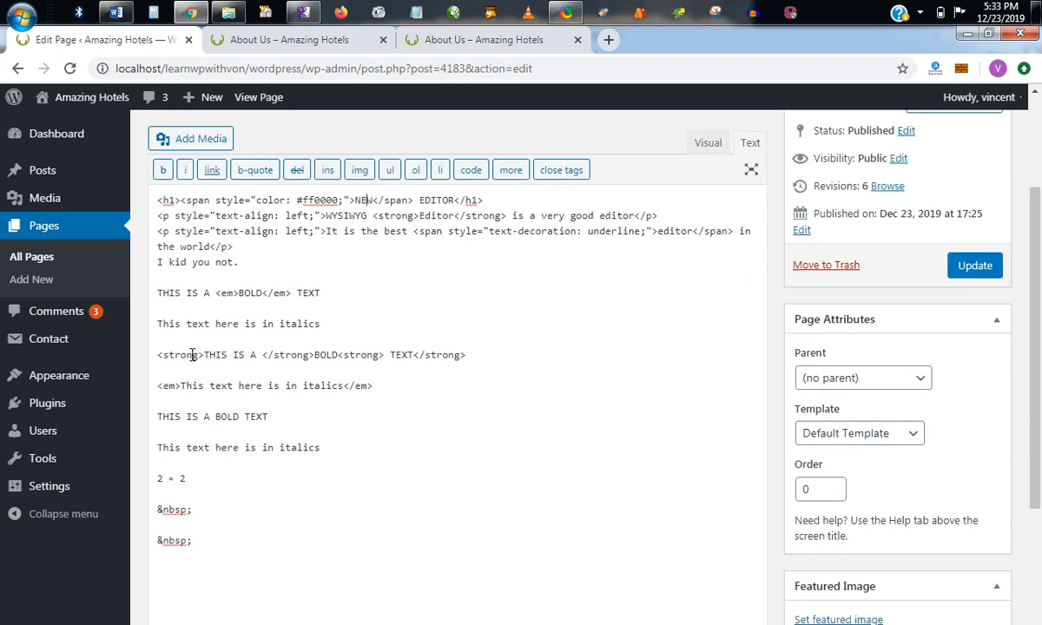
pyautogui.moveTo(204, 356); pyautogui.dragTo(157, 356)
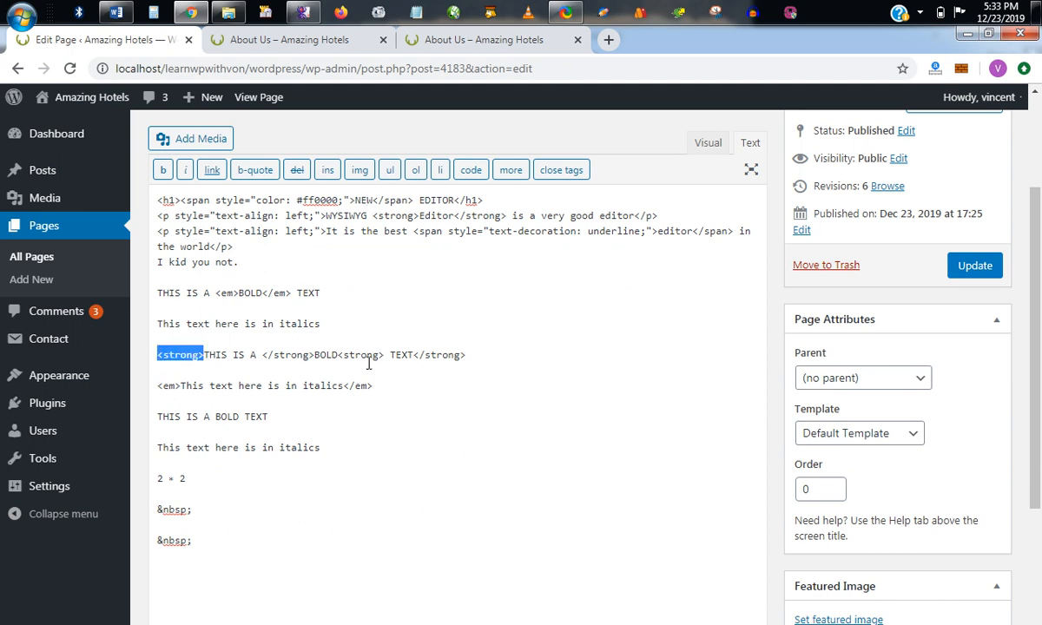
pyautogui.click(278, 387)
pyautogui.moveTo(180, 387); pyautogui.dragTo(162, 390)
pyautogui.click(299, 385)
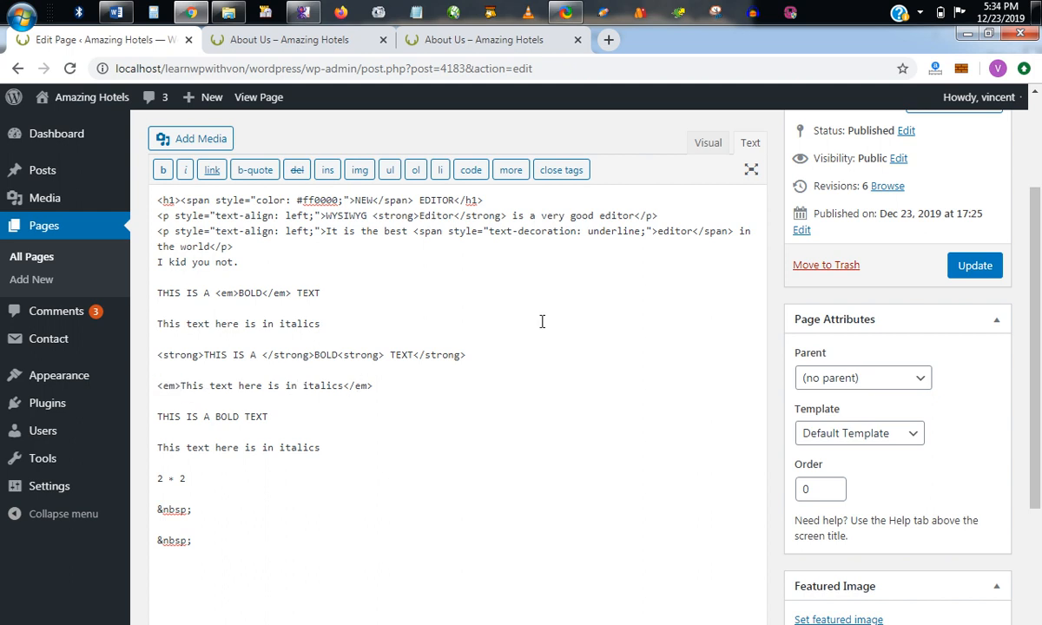
pyautogui.scroll(3, 542, 323)
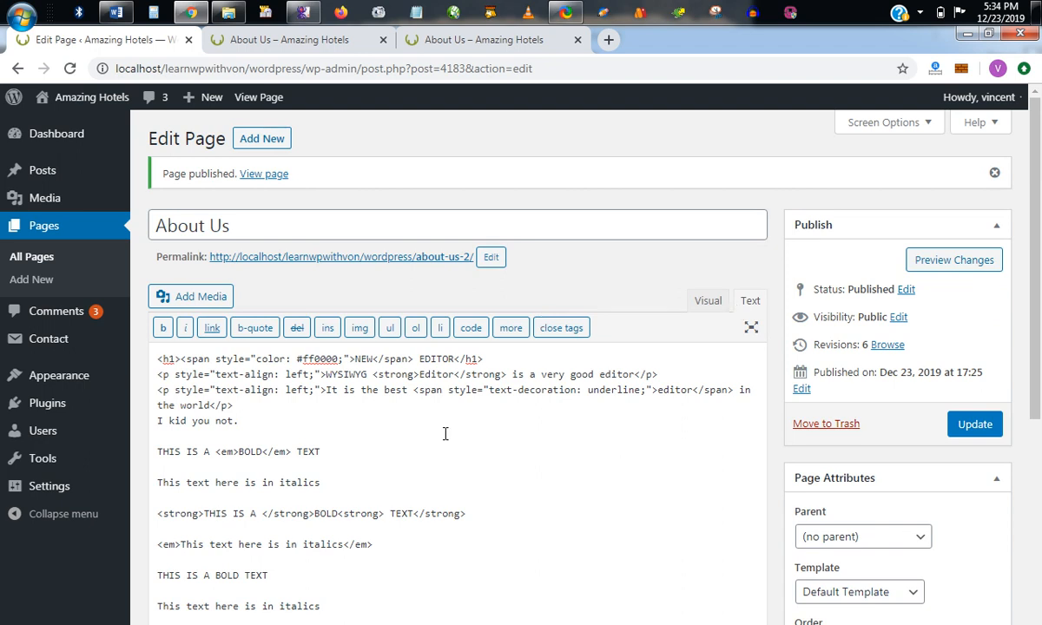
pyautogui.scroll(-2, 445, 432)
pyautogui.scroll(1, 635, 282)
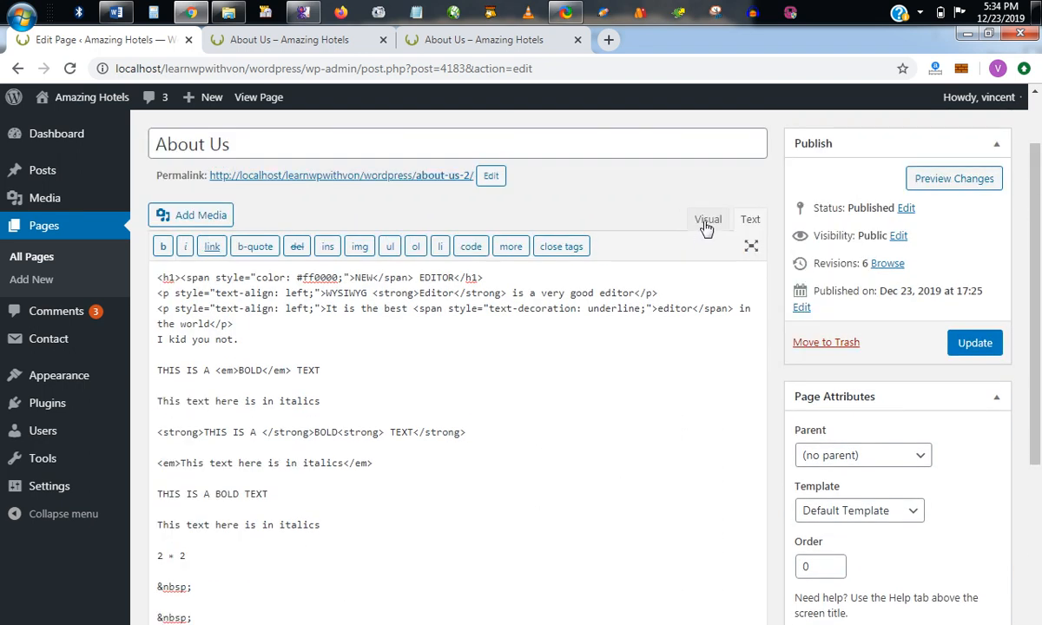
# Return to the visual editor, look through the page content, and update the About Us page.
pyautogui.click(706, 222)
pyautogui.scroll(3, 428, 409)
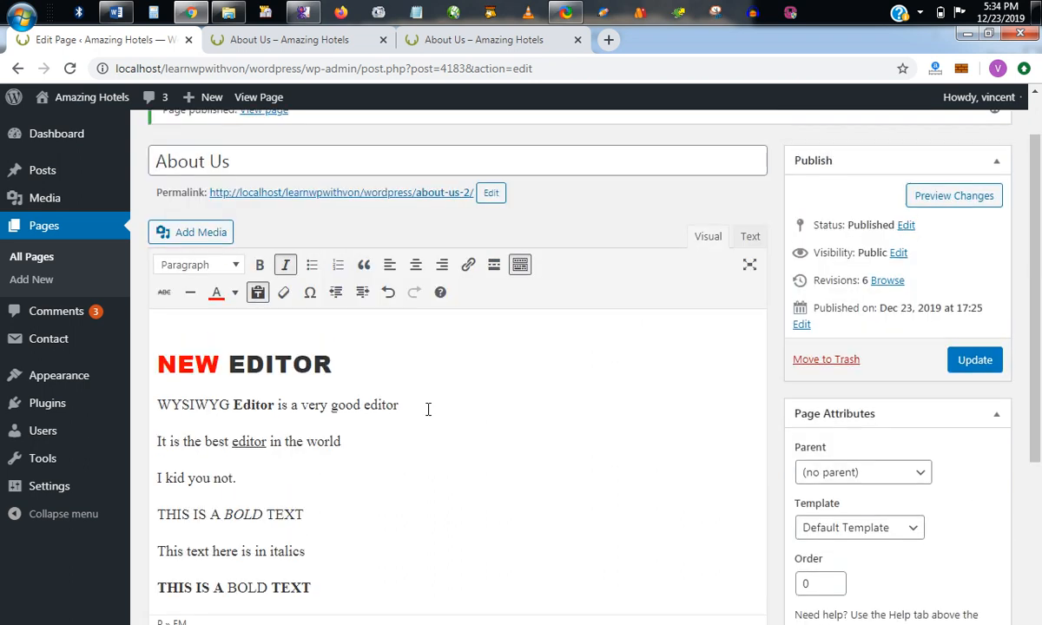
pyautogui.scroll(-2, 427, 409)
pyautogui.scroll(-1, 427, 409)
pyautogui.scroll(2, 427, 409)
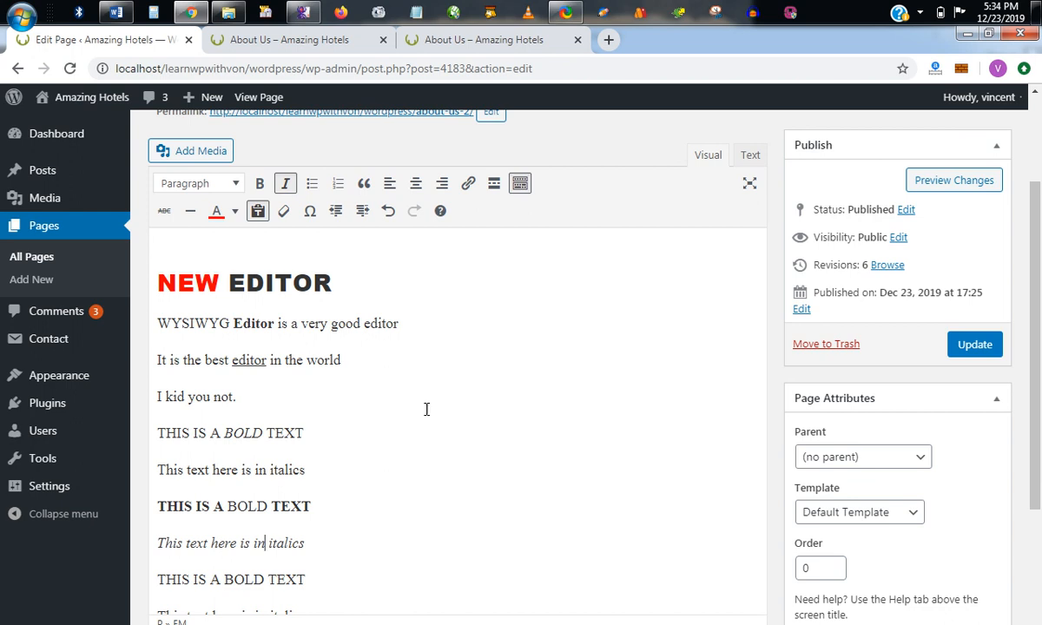
pyautogui.scroll(-1, 426, 409)
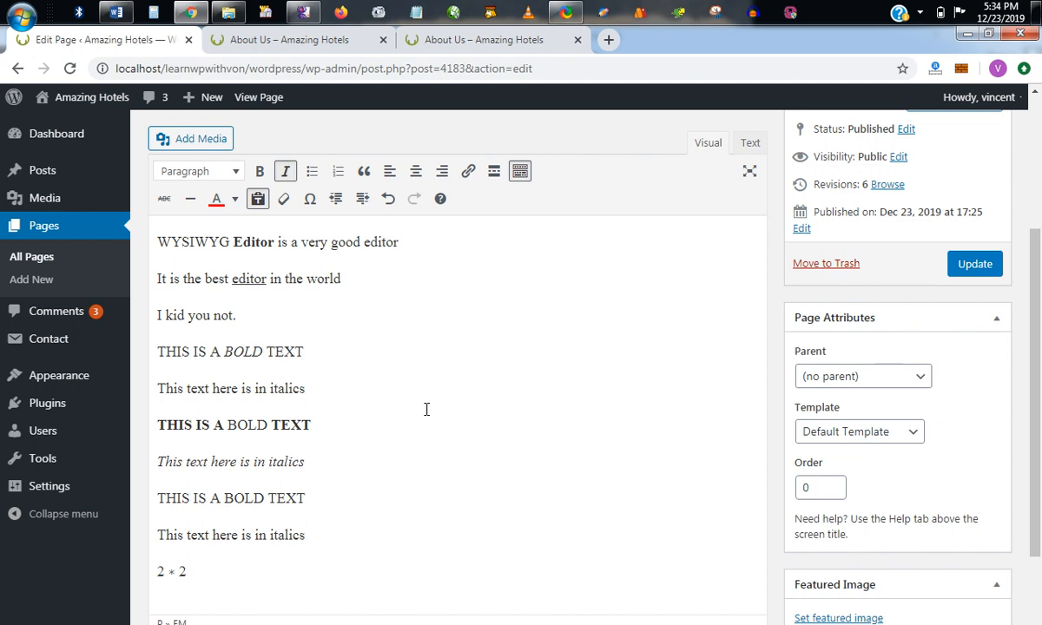
pyautogui.click(974, 265)
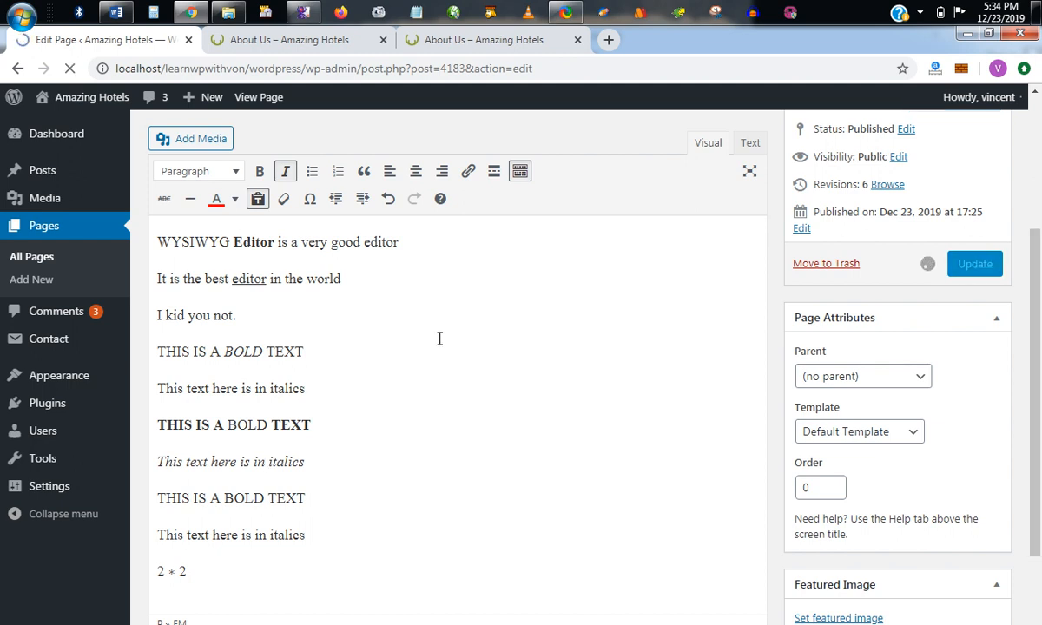
# Close the two old About Us tabs, open the updated page on the site, and review its formatted text.
pyautogui.click(383, 40)
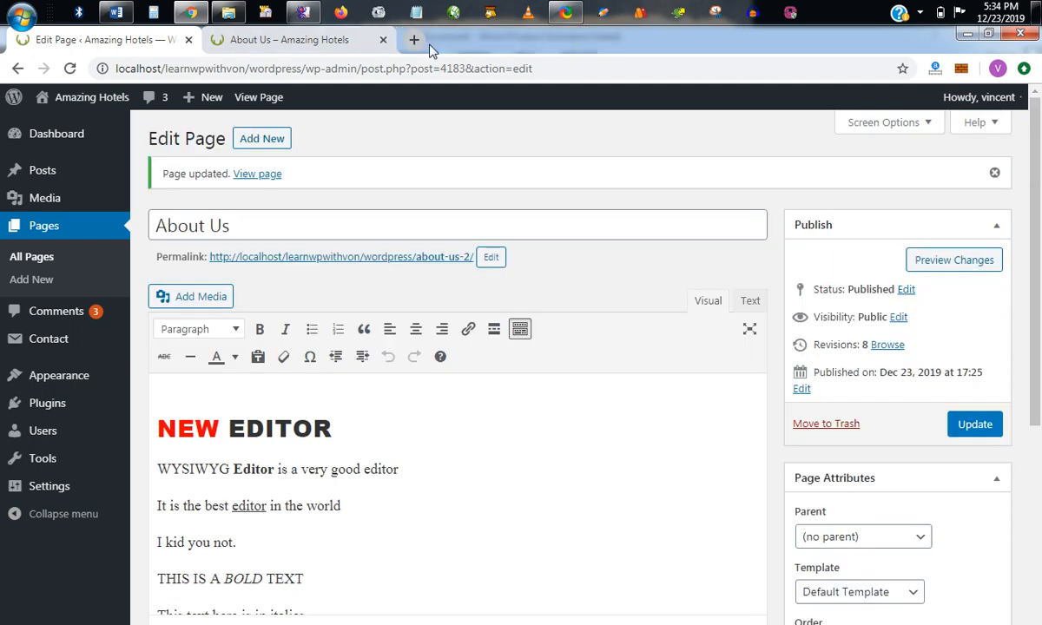
pyautogui.click(383, 40)
pyautogui.click(260, 175)
pyautogui.scroll(-1, 548, 384)
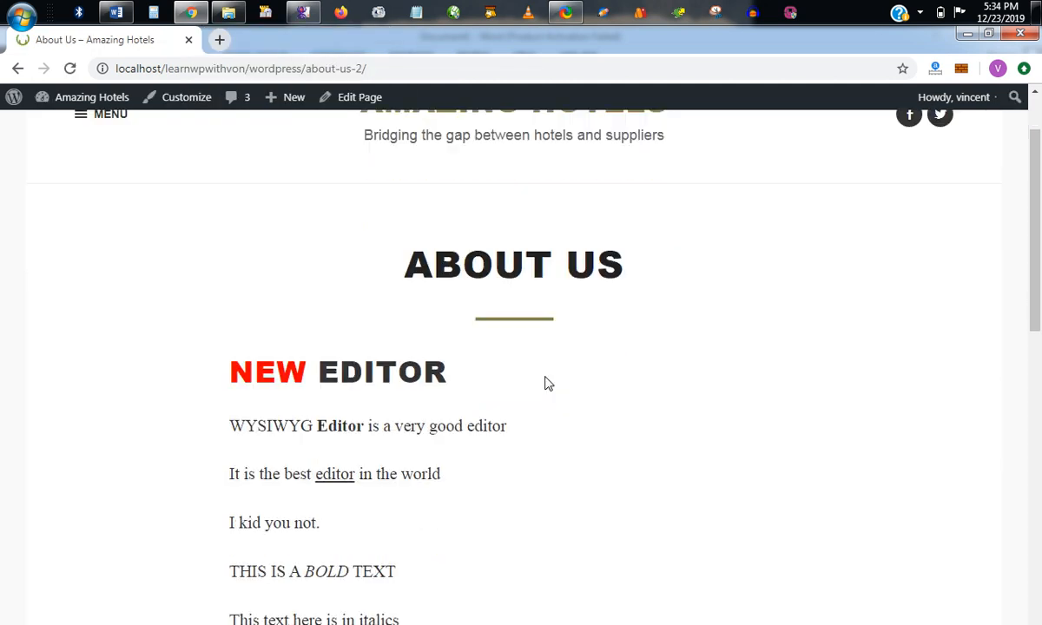
pyautogui.scroll(-5, 548, 384)
pyautogui.scroll(6, 547, 384)
pyautogui.scroll(-2, 545, 383)
pyautogui.scroll(2, 544, 377)
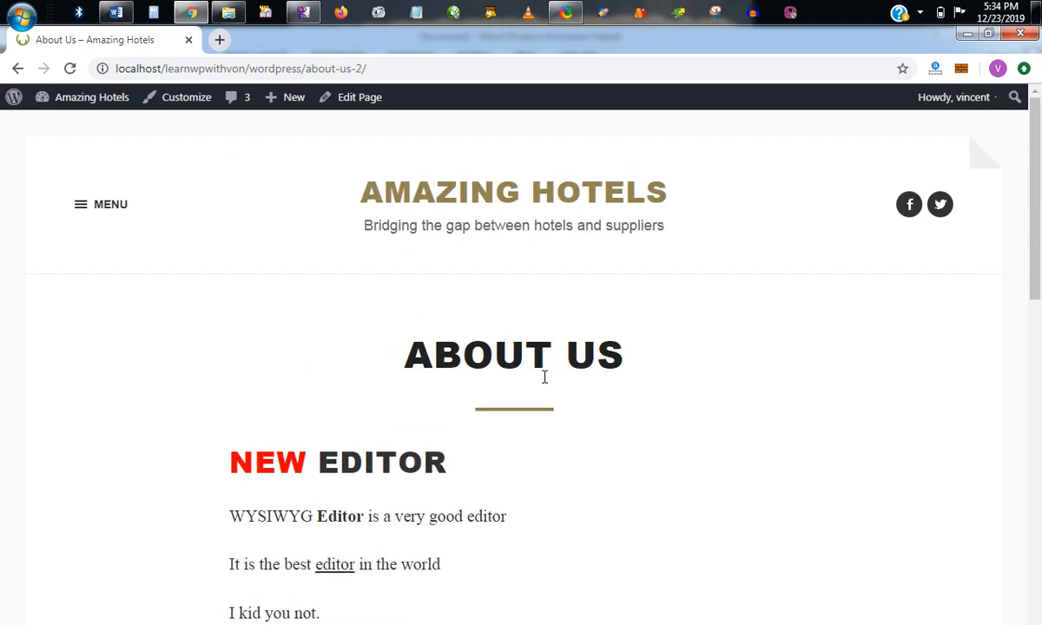
pyautogui.scroll(-1, 544, 385)
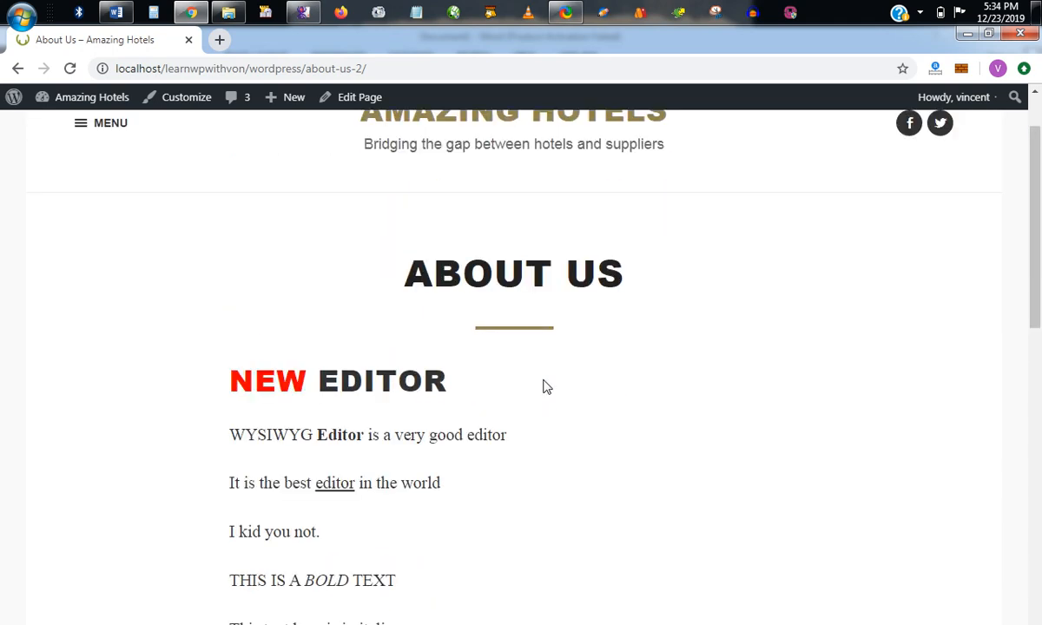